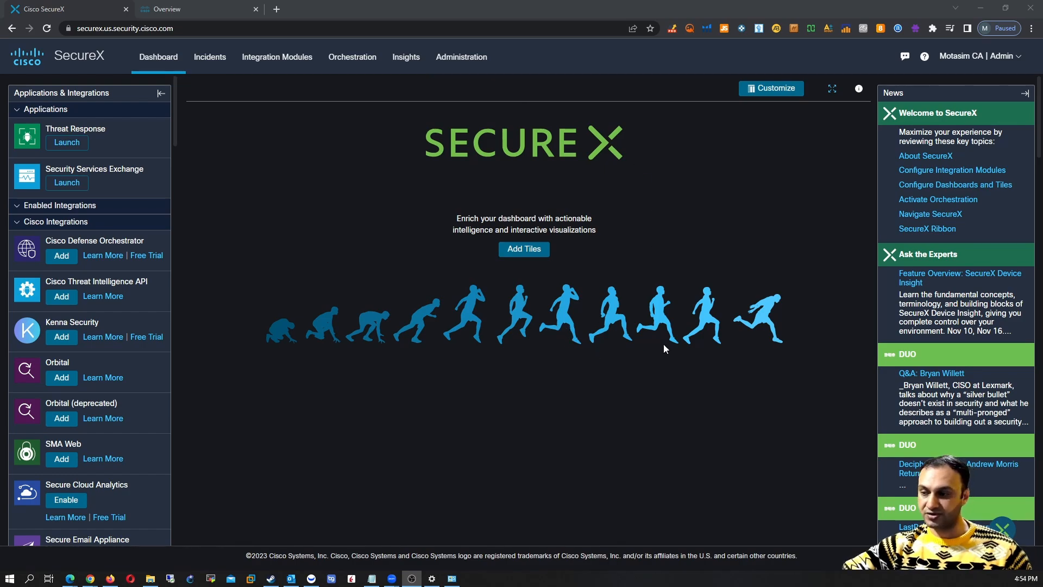
View the SecureX ribbon's settings and home page, and collapse the ribbon
left_click(1012, 535)
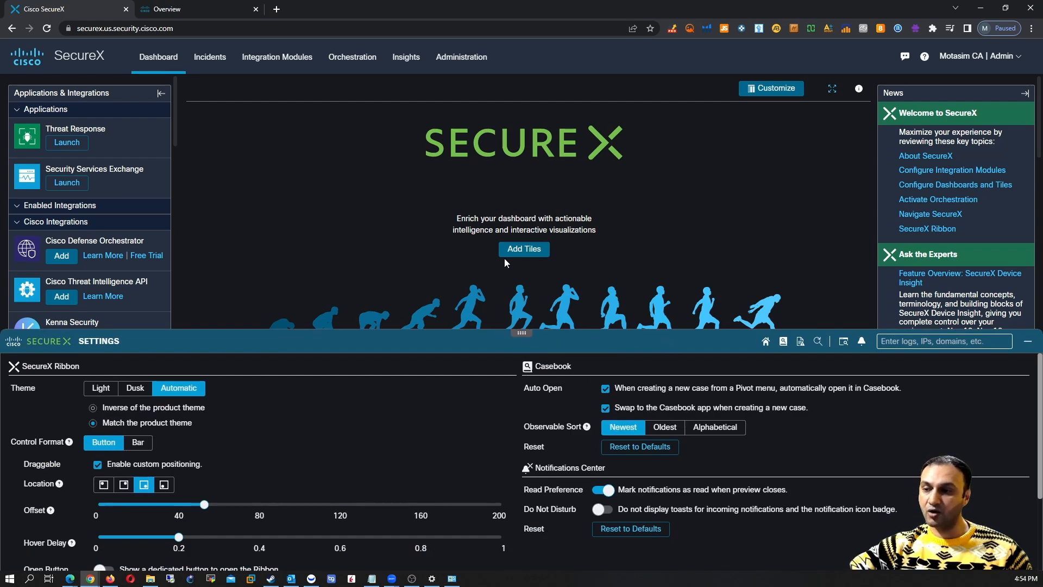
left_click(765, 341)
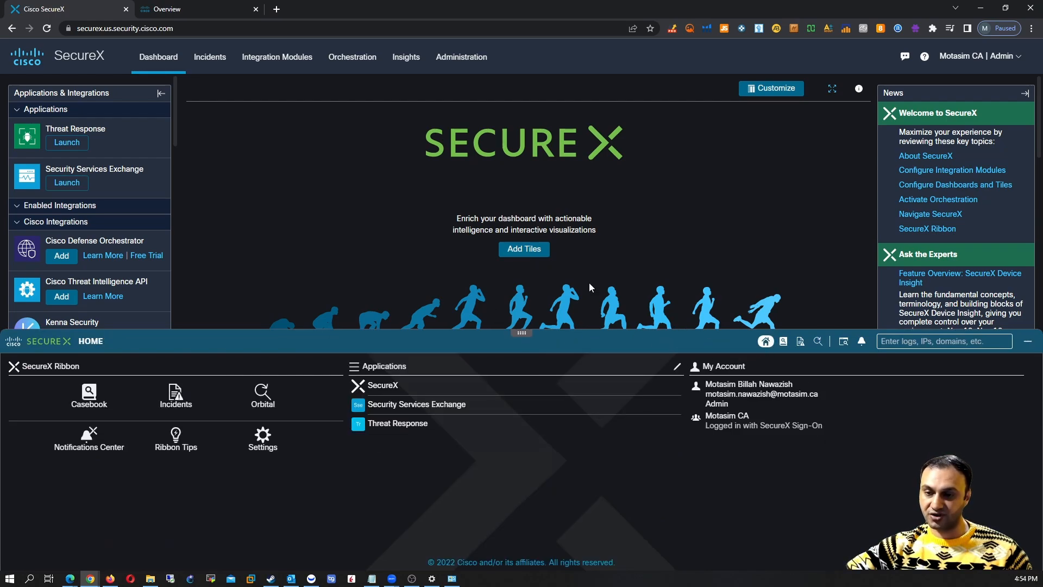
left_click(1027, 341)
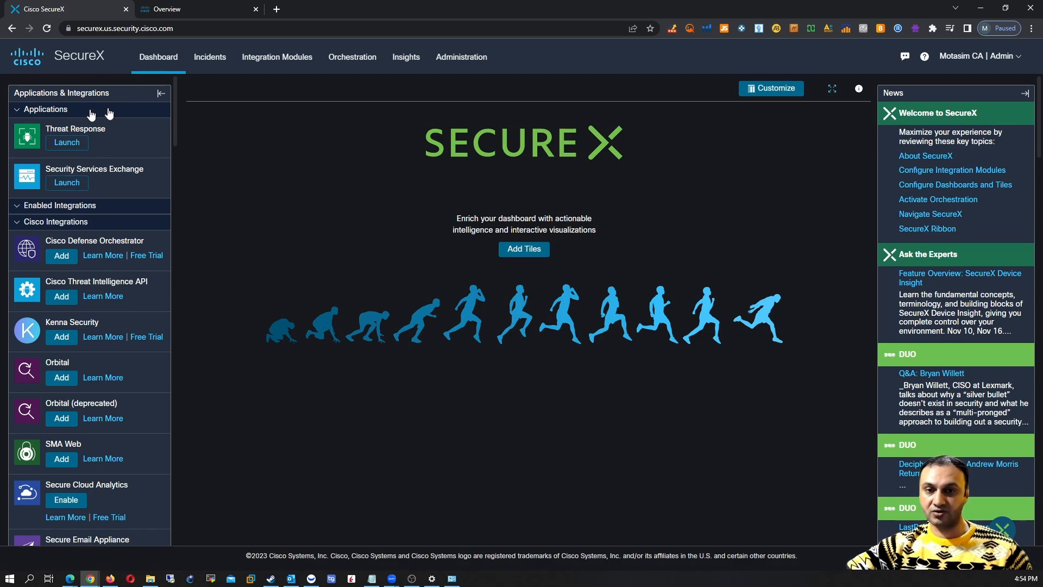
Check the organization's own integration modules and browse the available Cisco and third-party integrations
left_click(275, 62)
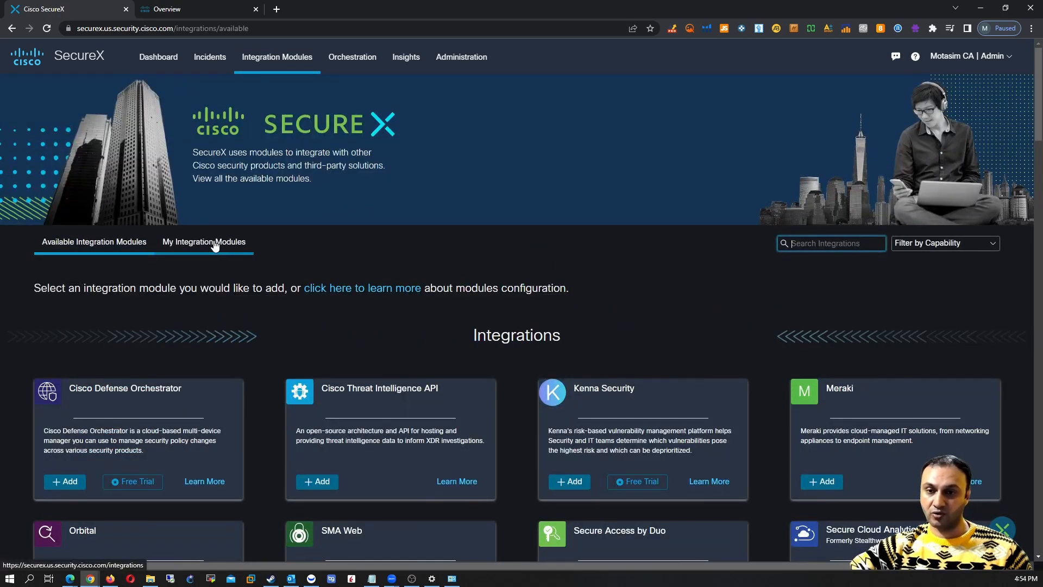
left_click(215, 244)
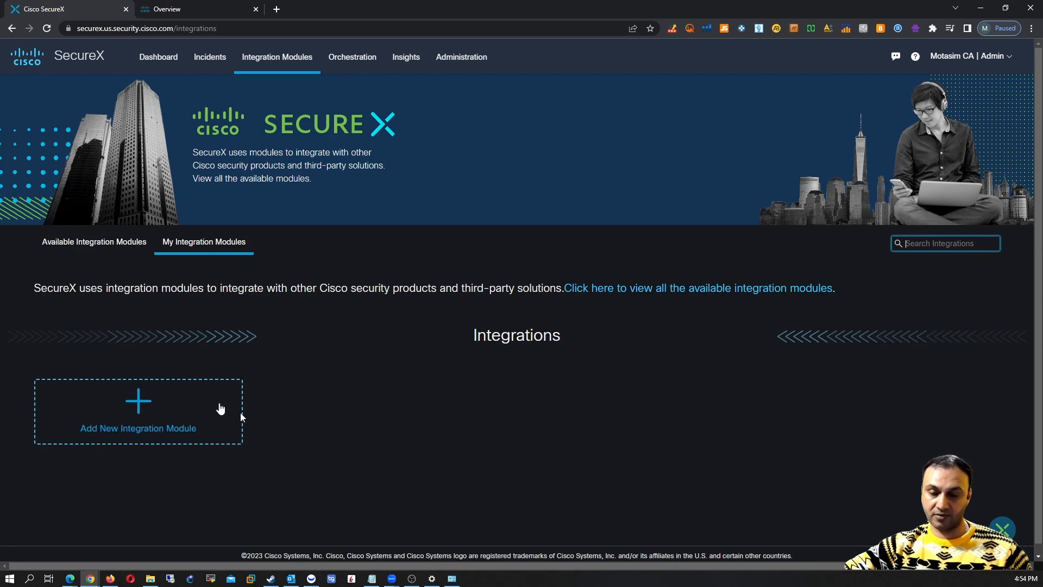
left_click(91, 249)
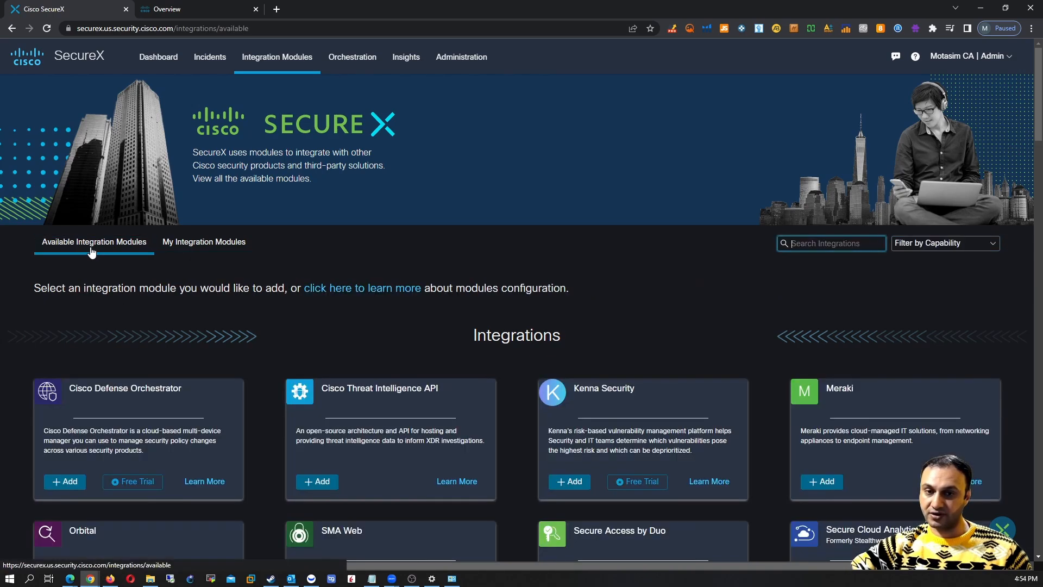
scroll(426, 374, "down", 7)
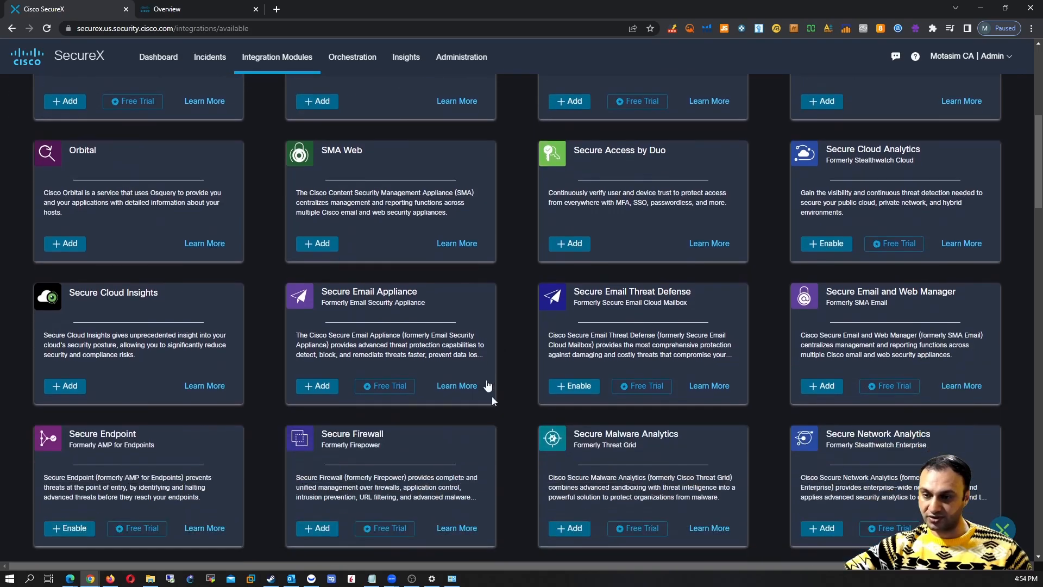
scroll(509, 377, "down", 3)
scroll(446, 371, "down", 4)
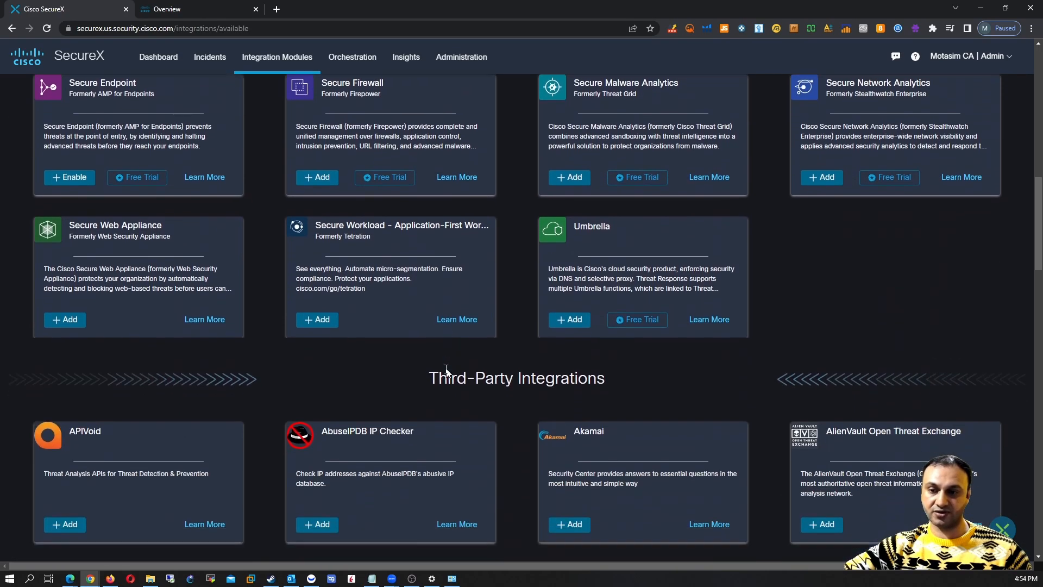
scroll(440, 378, "down", 4)
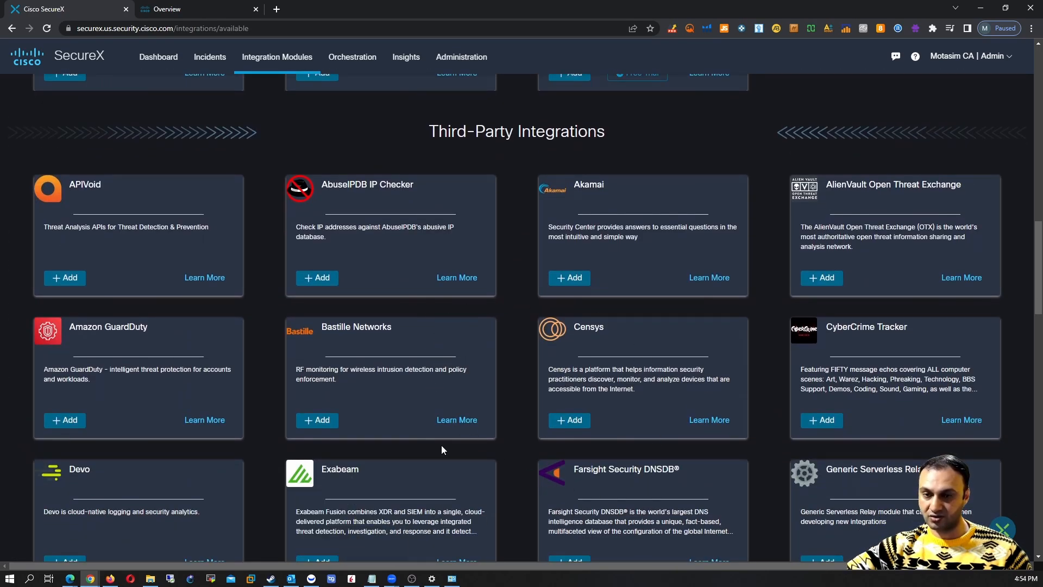
scroll(441, 438, "down", 6)
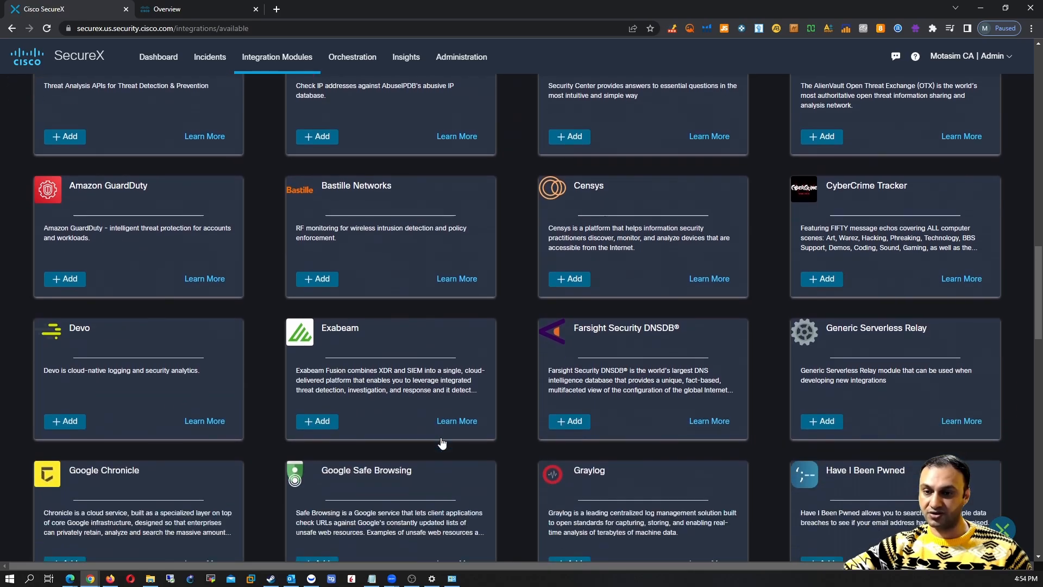
scroll(262, 363, "up", 12)
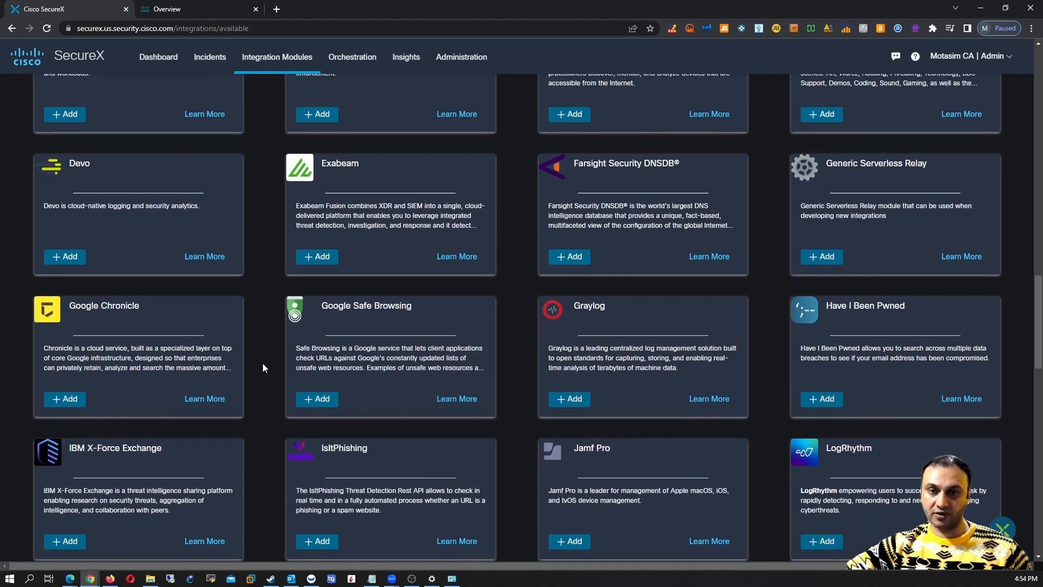
scroll(262, 362, "up", 5)
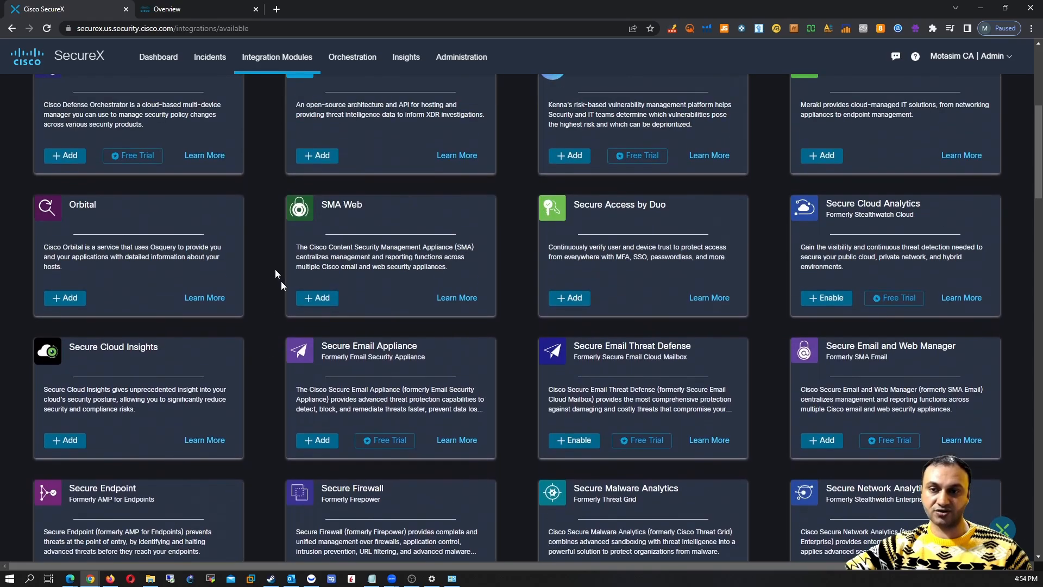
Start adding a new Umbrella integration module and review its form and the quick-start instructions for the required API details
scroll(294, 312, "down", 5)
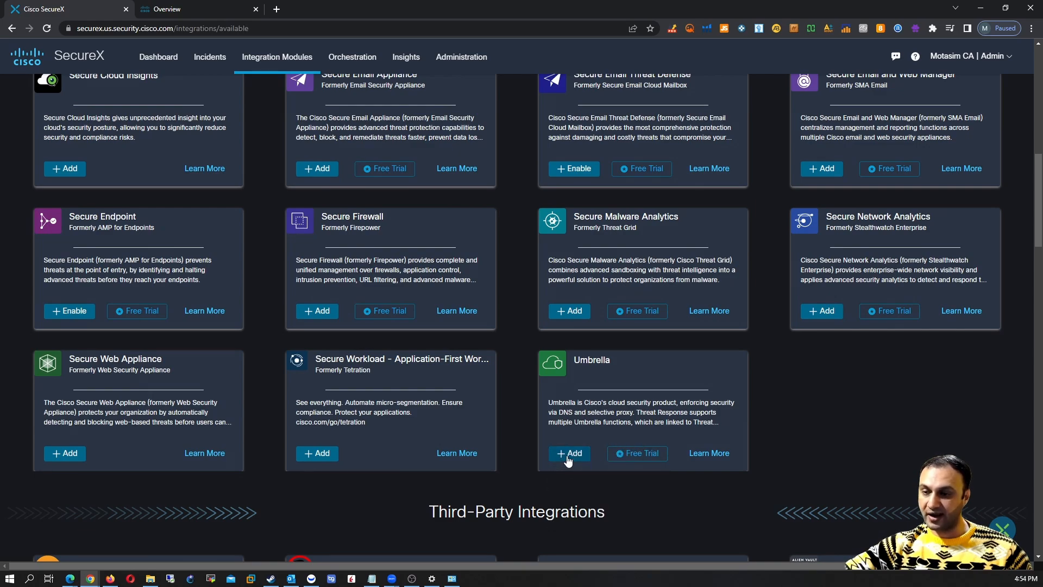
left_click(567, 455)
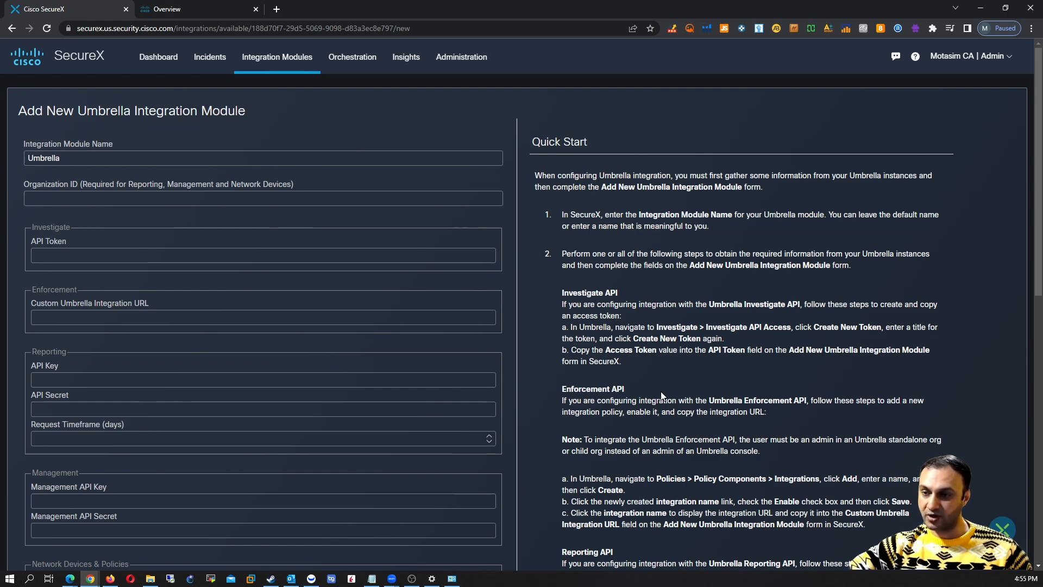
scroll(661, 391, "down", 2)
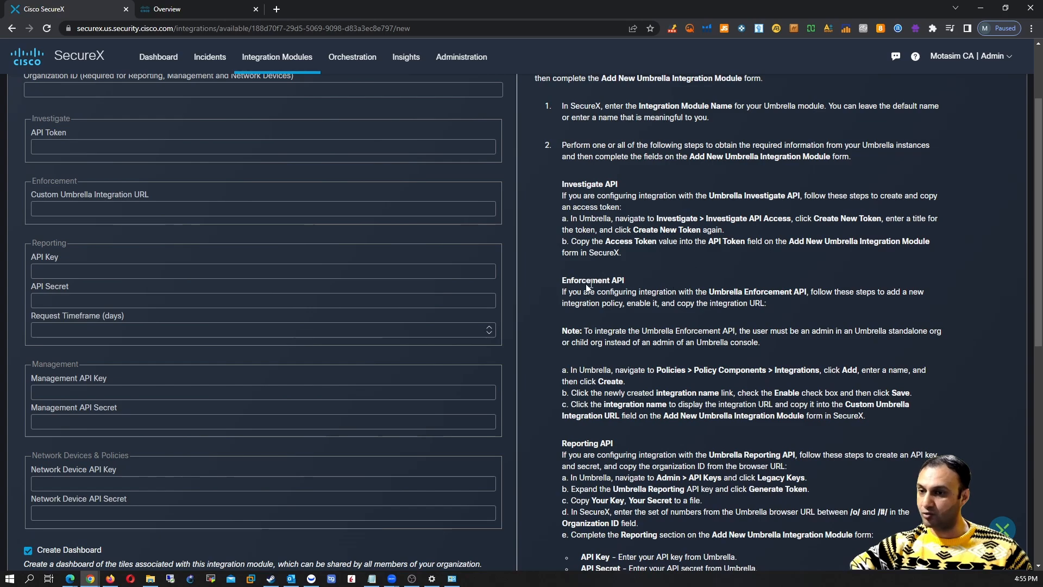
scroll(561, 403, "down", 3)
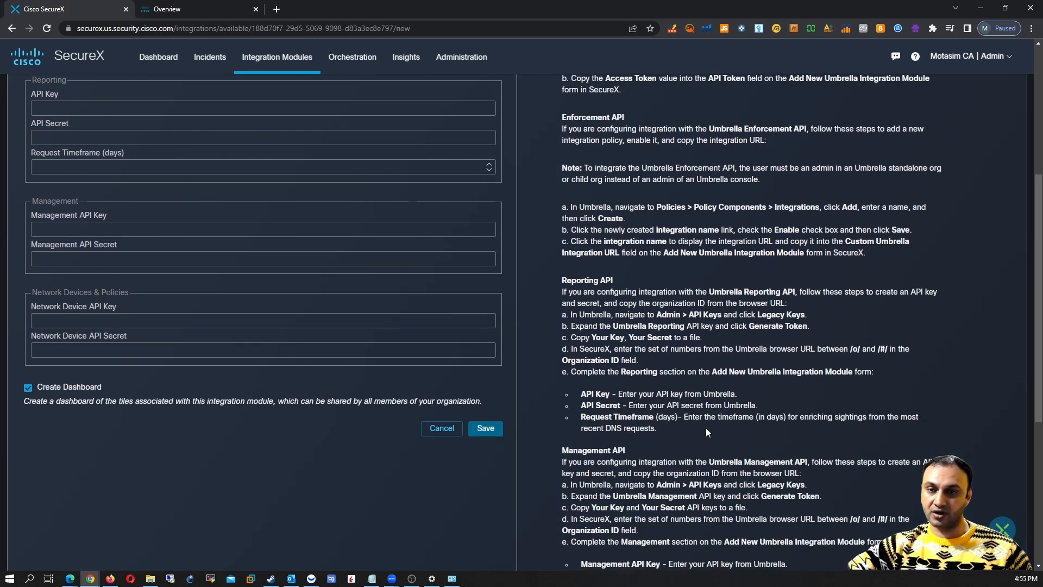
scroll(706, 428, "up", 2)
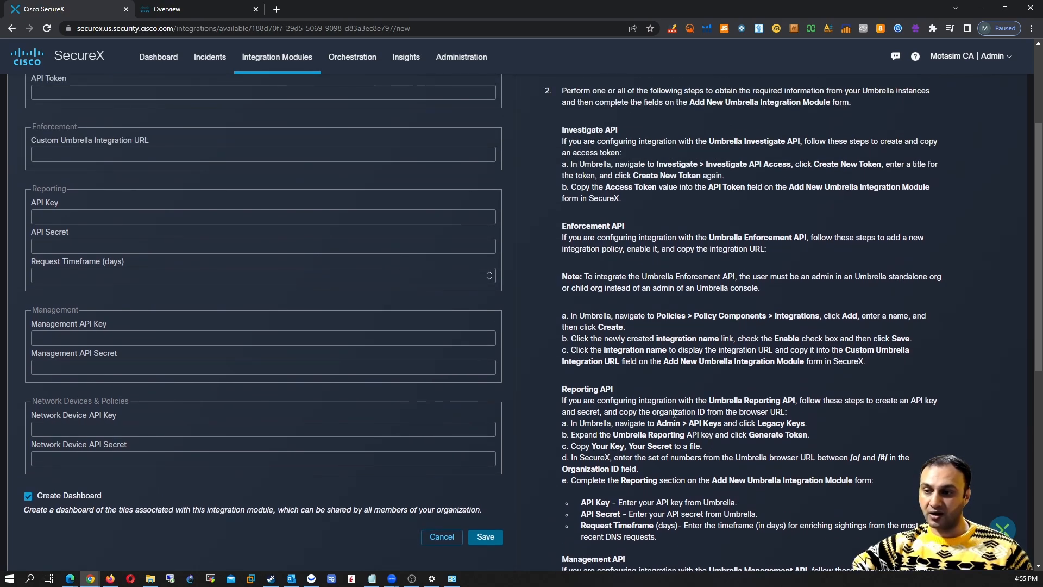
scroll(522, 404, "up", 2)
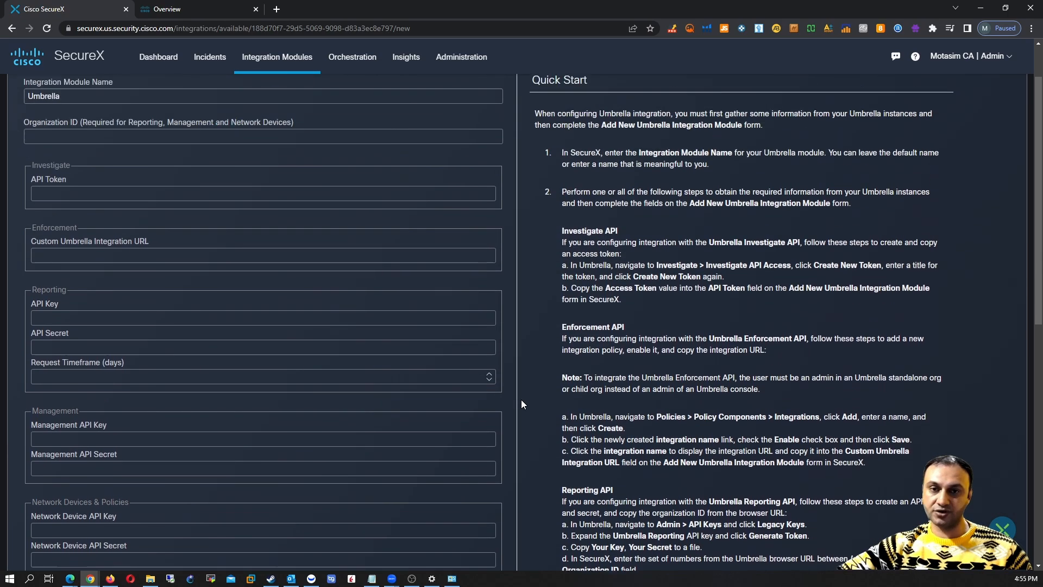
scroll(521, 404, "up", 1)
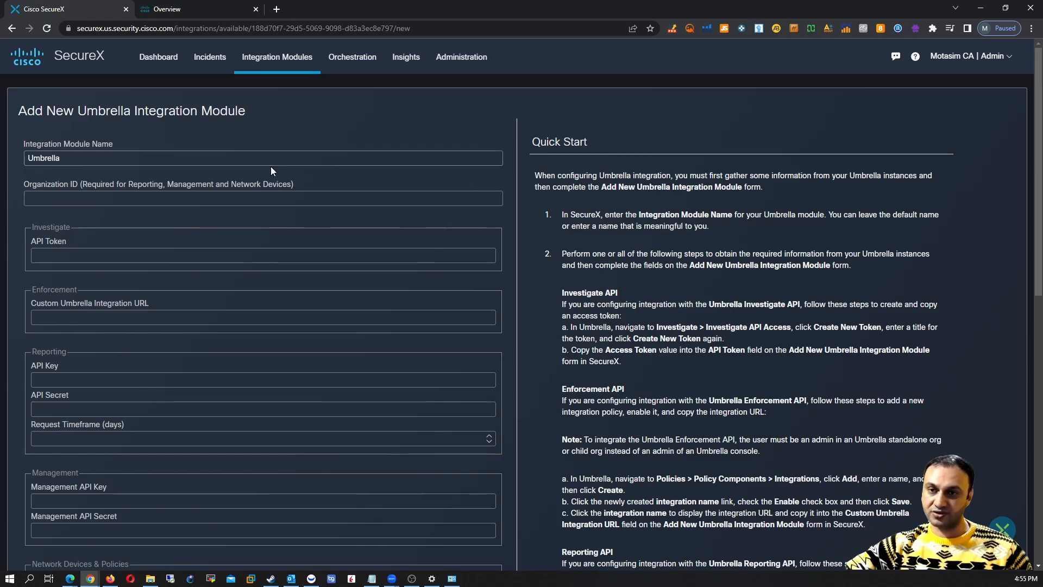
Keep the module name Umbrella and copy the organization ID from the web address of the Cisco Umbrella dashboard
left_click(106, 157)
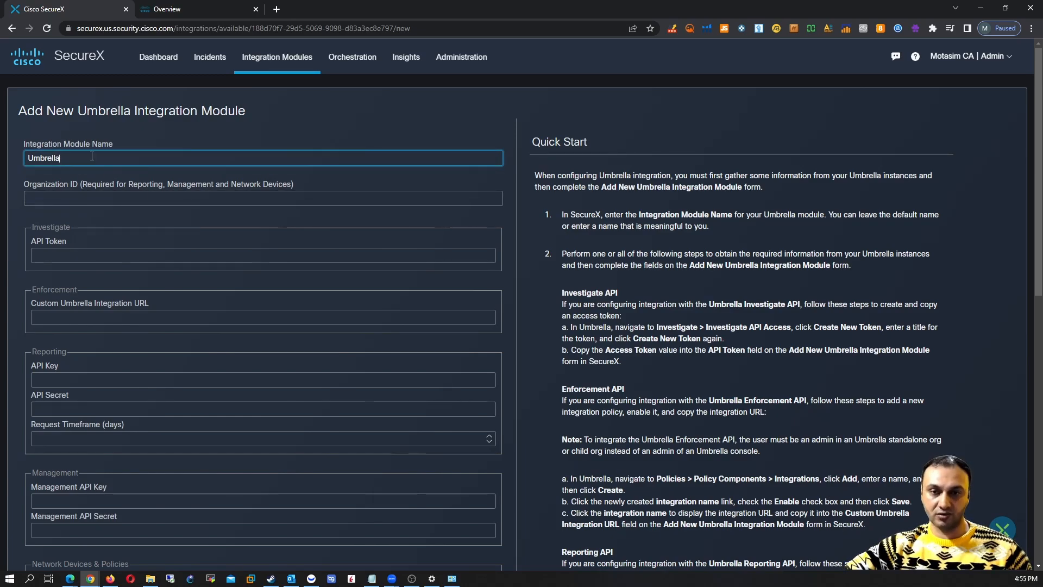
left_click(97, 197)
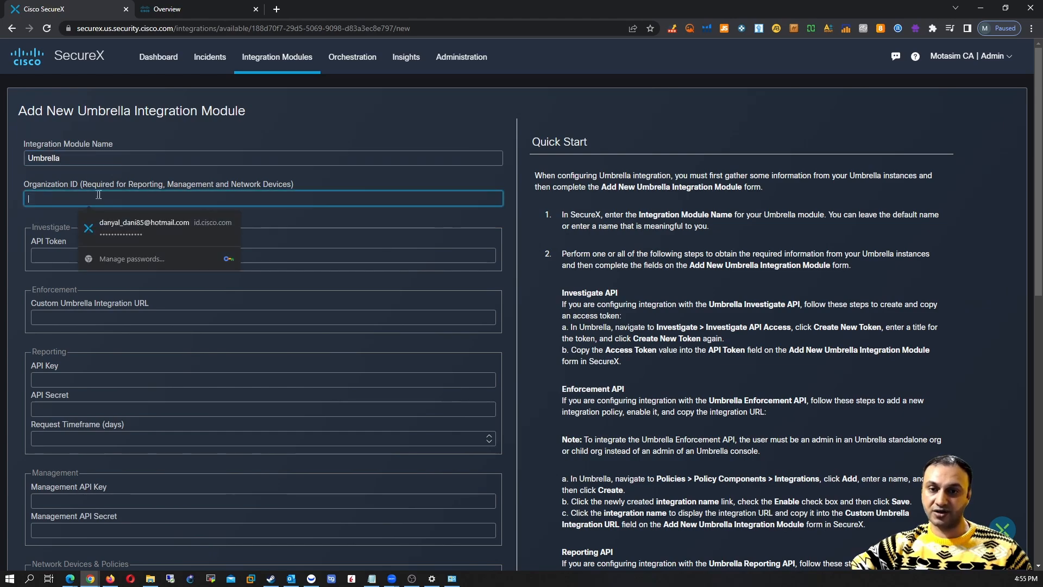
left_click(192, 14)
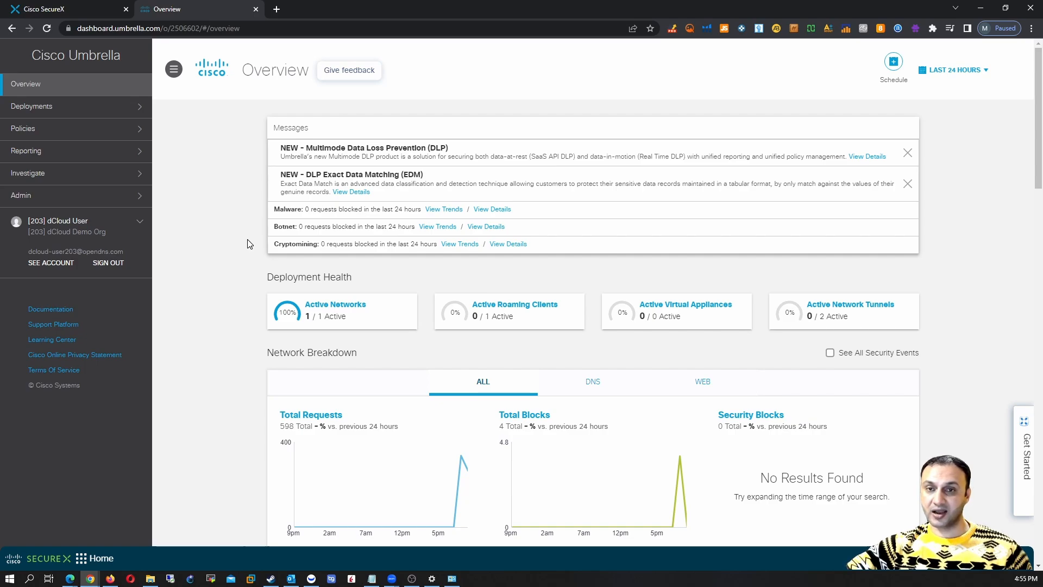
left_click(173, 29)
left_click(173, 30)
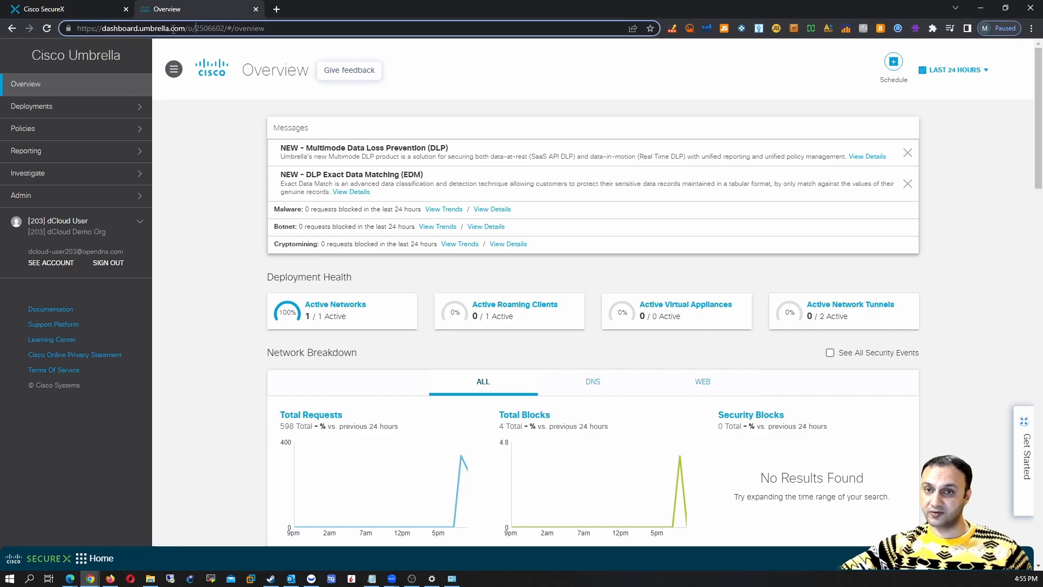
left_click_drag(196, 28, 225, 27)
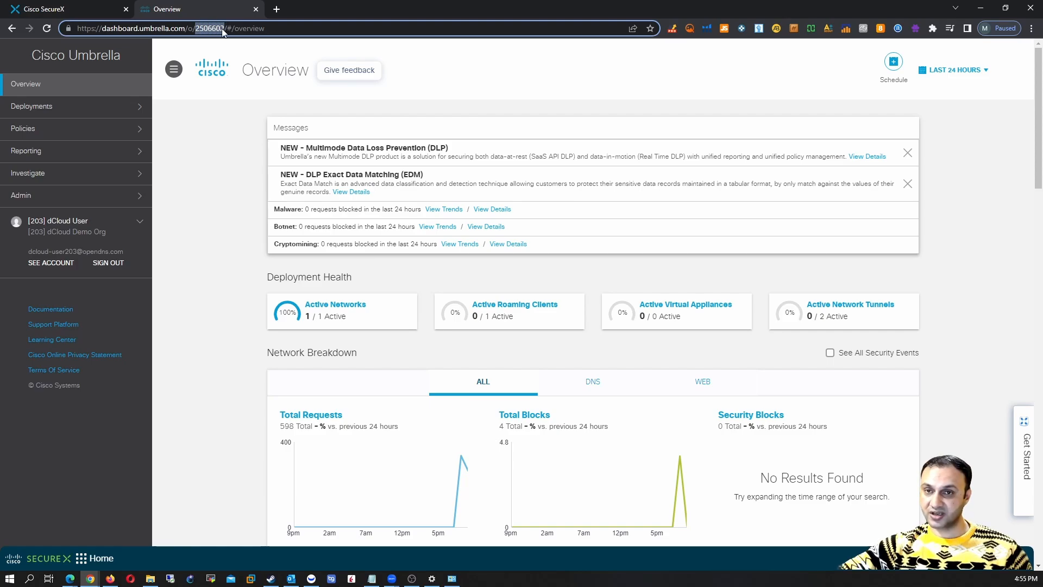
right_click(222, 29)
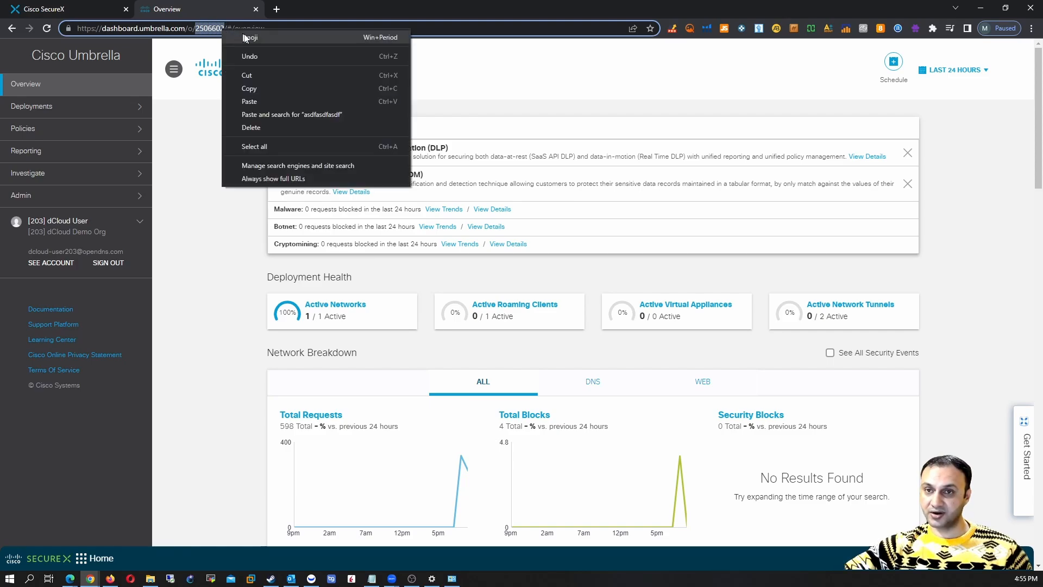
left_click(275, 89)
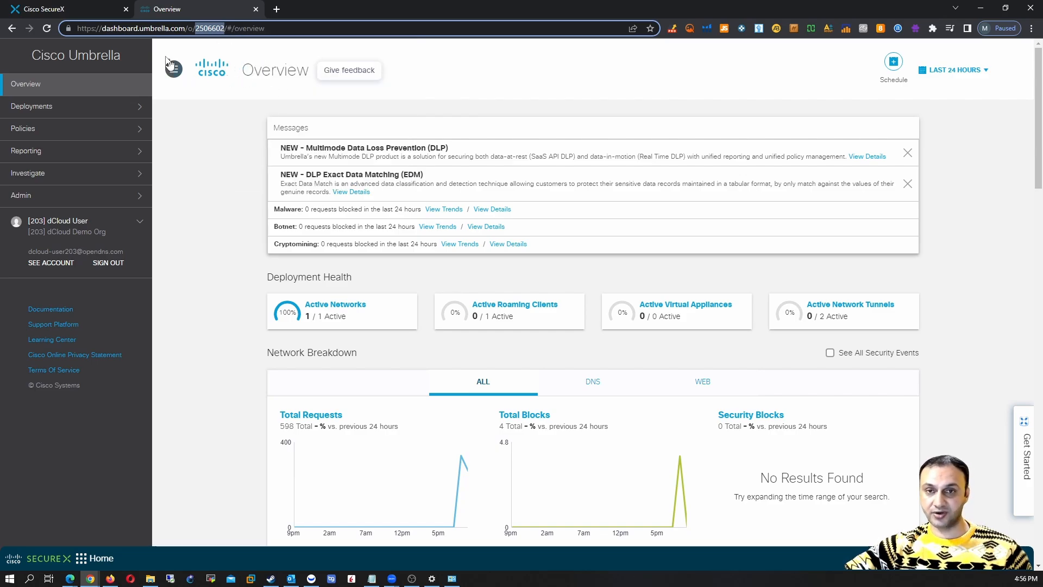
Return to SecureX and paste the copied organization ID into the Umbrella module form
left_click(73, 10)
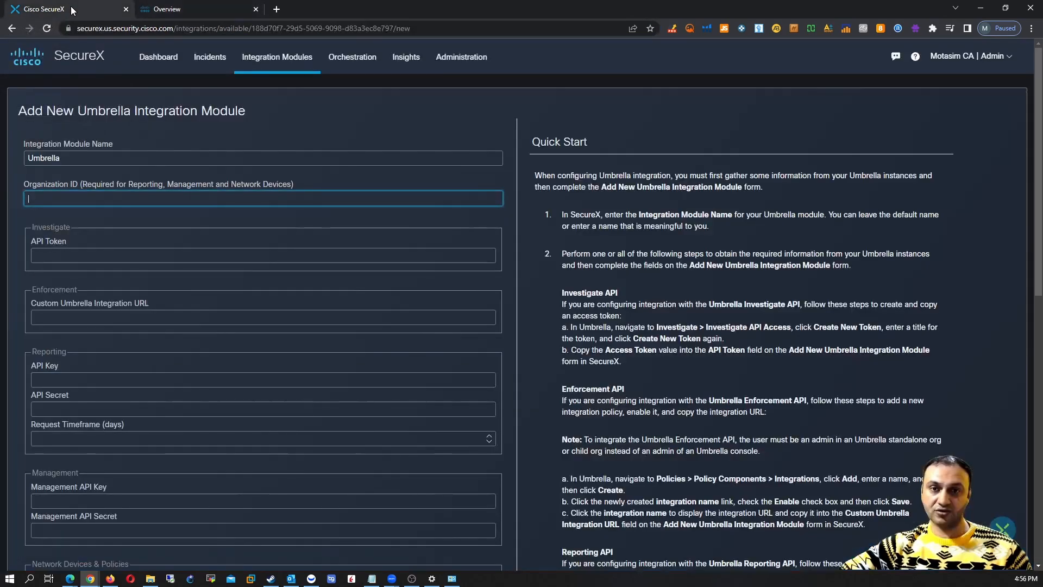
left_click(122, 199)
key("ctrl+v")
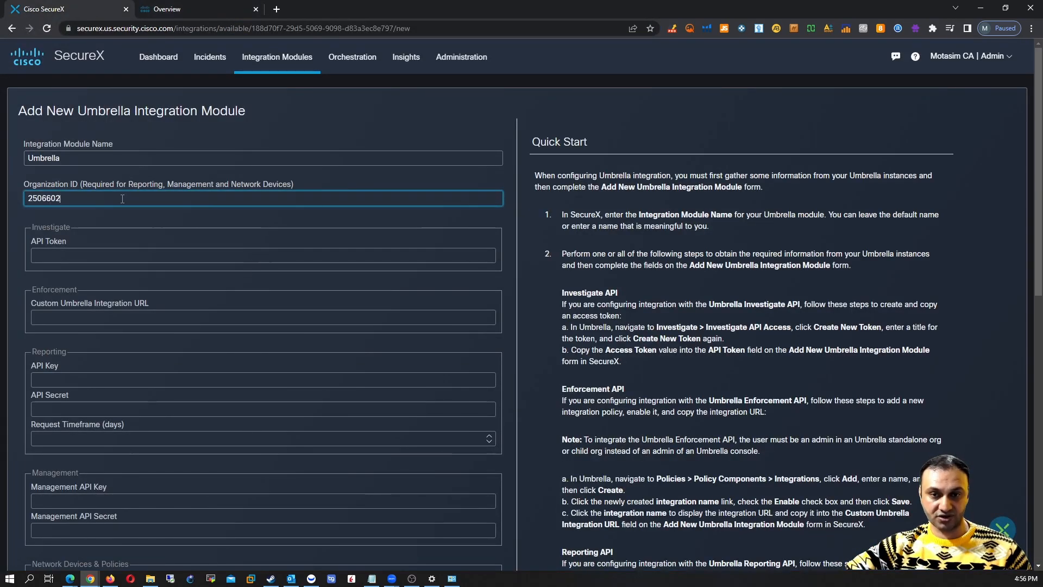
Switch to Cisco Umbrella and create an Investigate API access token titled SecureX for the module's API token field
left_click(164, 255)
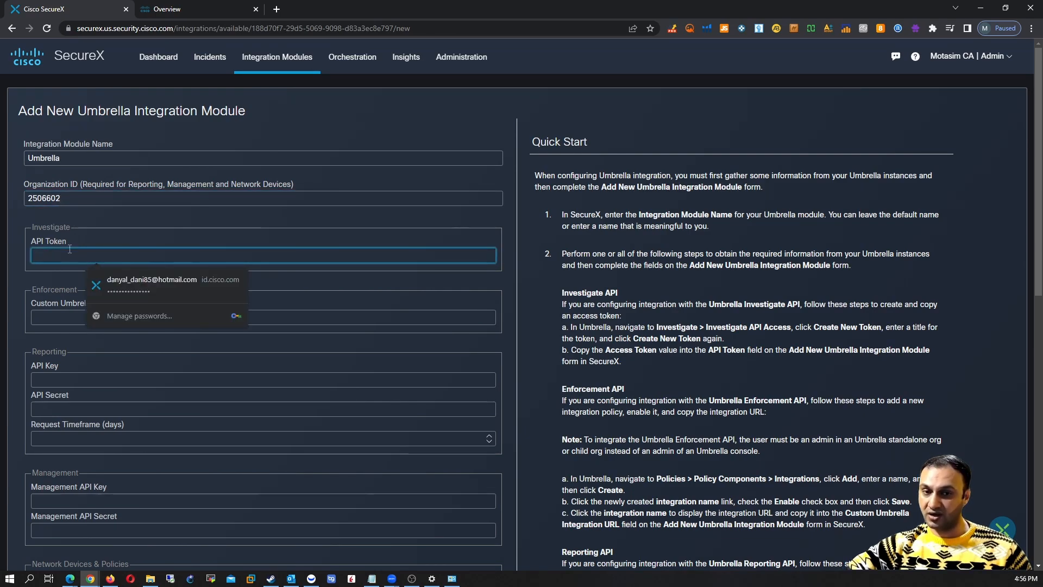
left_click(198, 7)
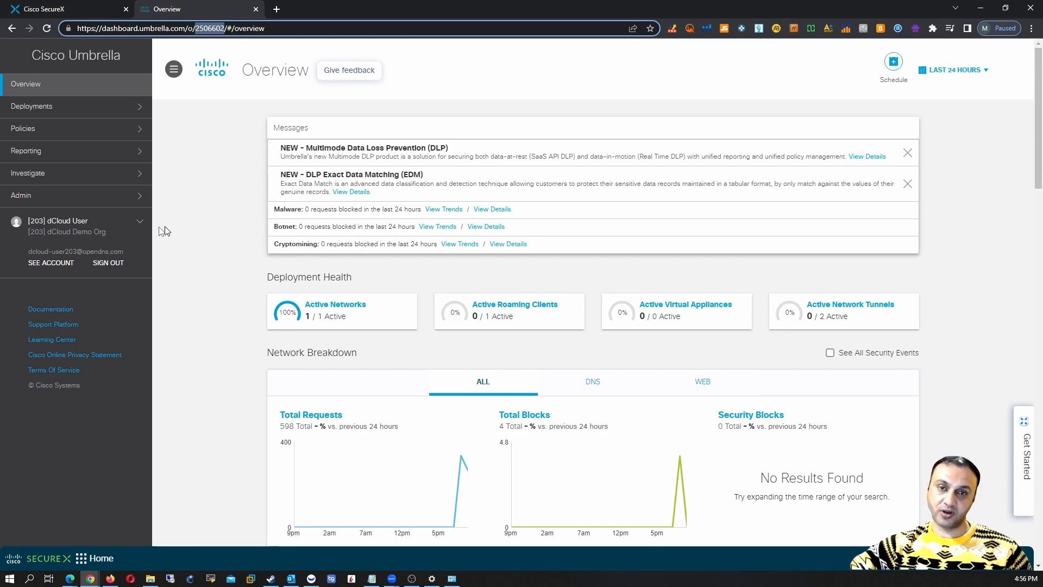
left_click(60, 174)
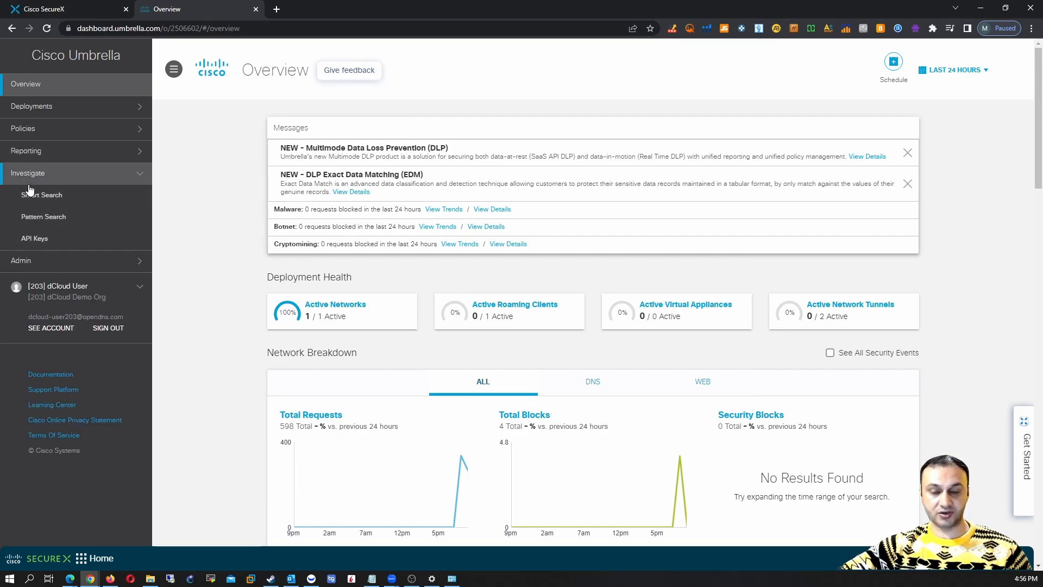
left_click(36, 240)
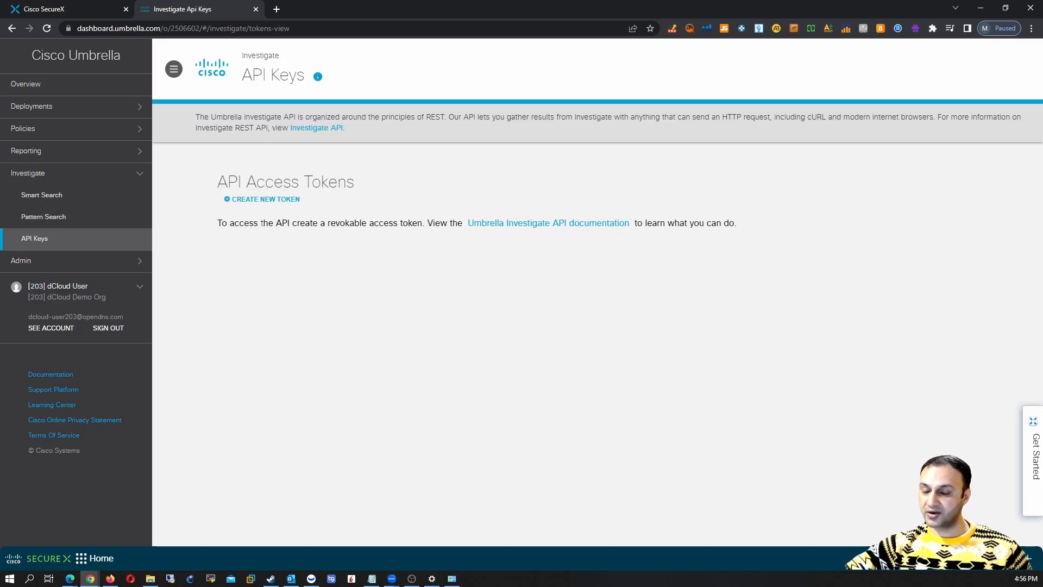
left_click(266, 199)
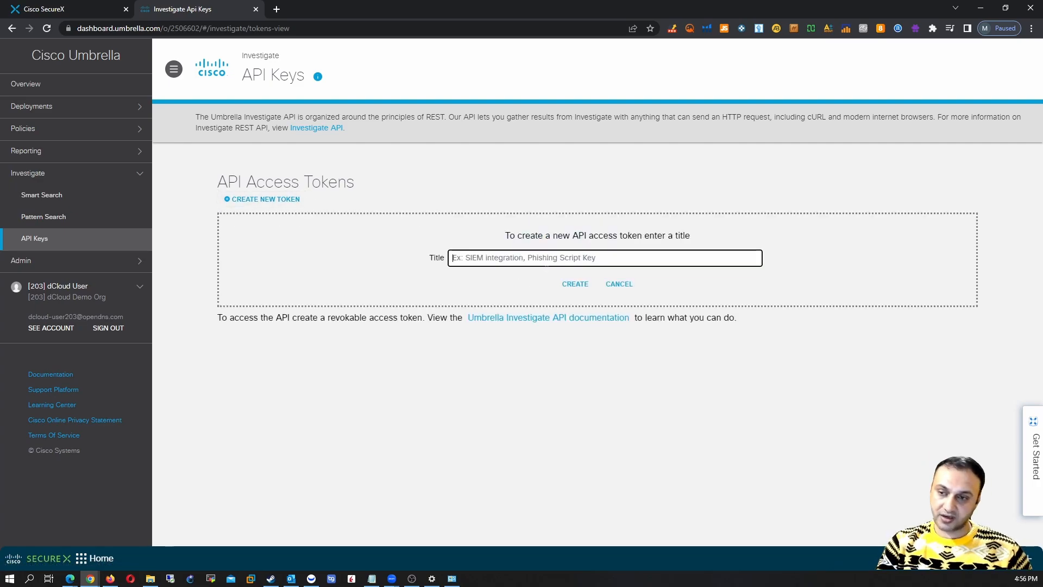
type("SecureX")
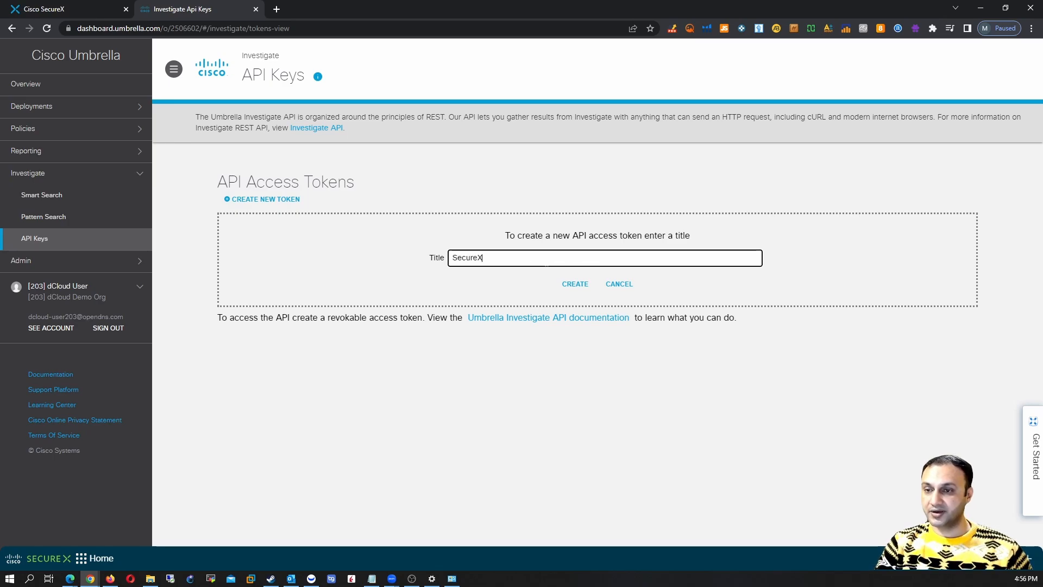
left_click(576, 284)
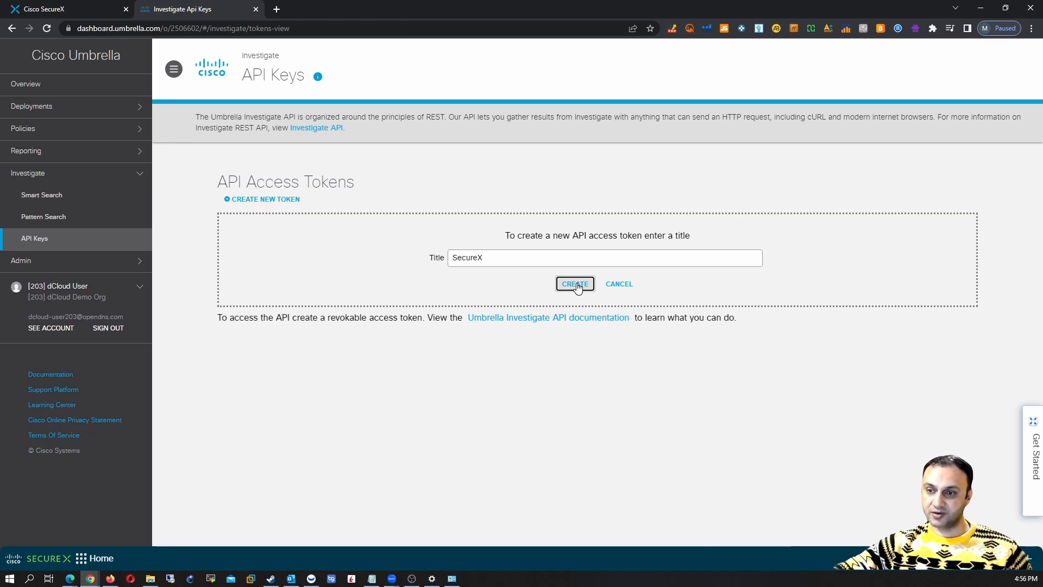
Finish creating the SecureX access token, copy its value, and paste it into the Investigate API Token field in SecureX
left_click(576, 284)
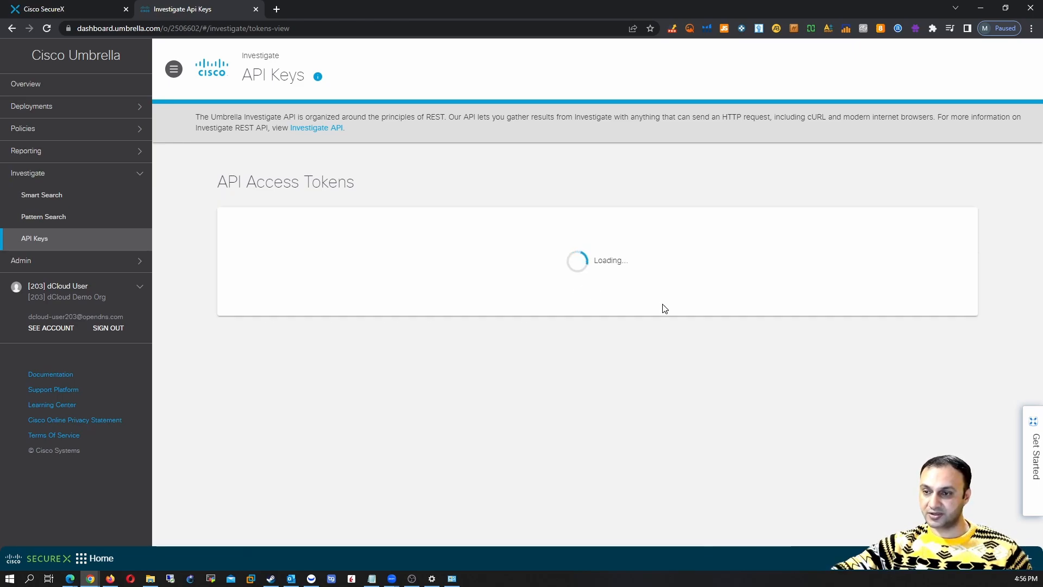
left_click_drag(450, 245, 298, 246)
right_click(307, 244)
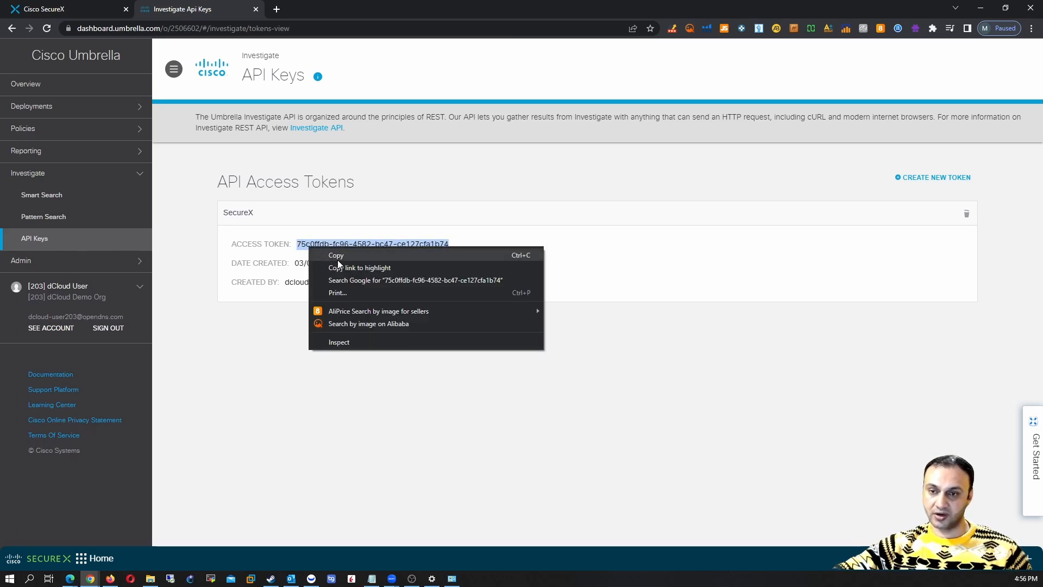
left_click(328, 251)
left_click(68, 6)
left_click(89, 251)
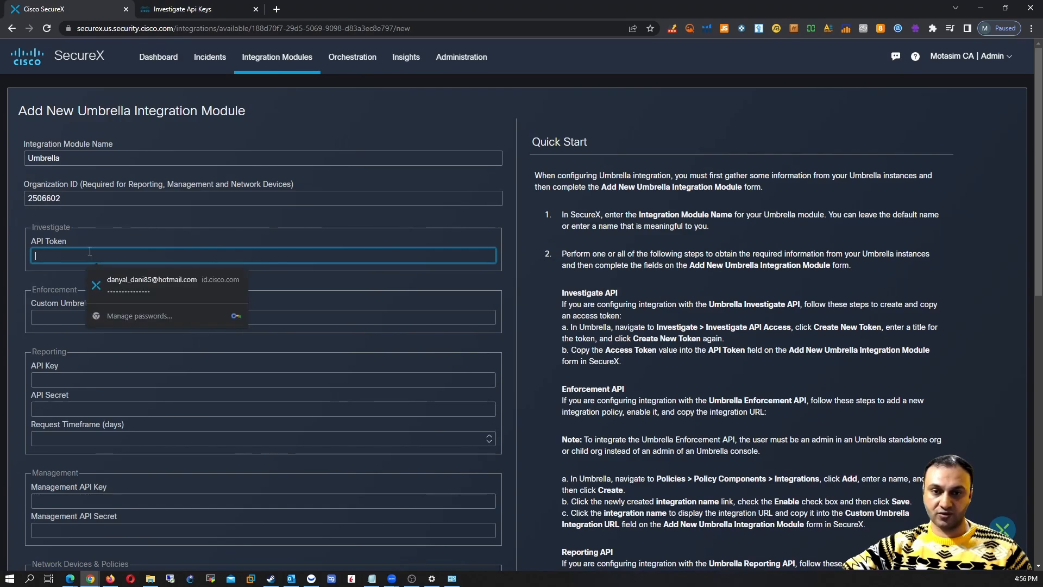
key("ctrl+v")
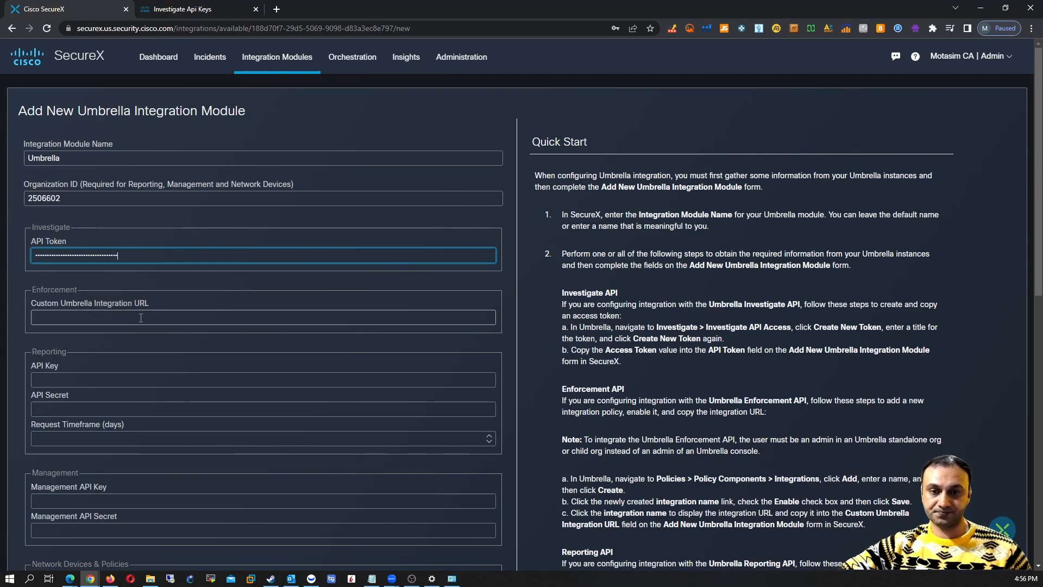
Switch to Cisco Umbrella and create a custom integration named SecureX in the policy components' Integrations Settings
left_click(94, 320)
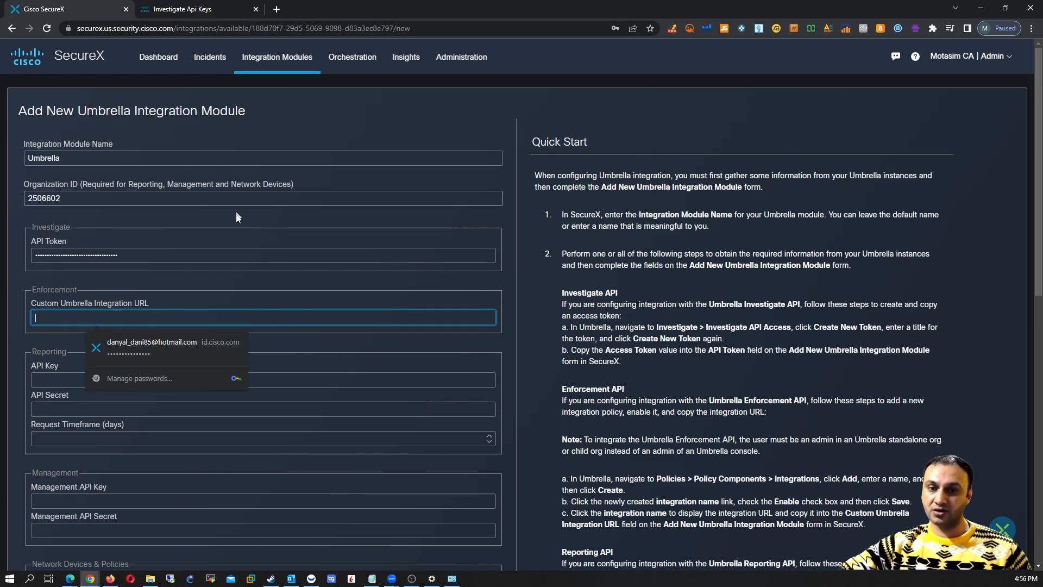
left_click(194, 8)
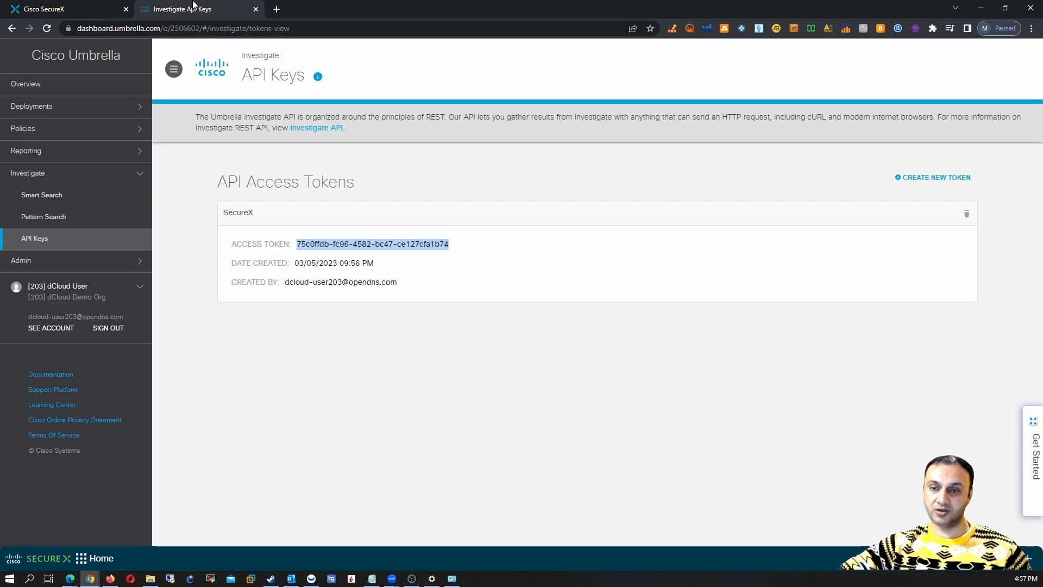
left_click(349, 367)
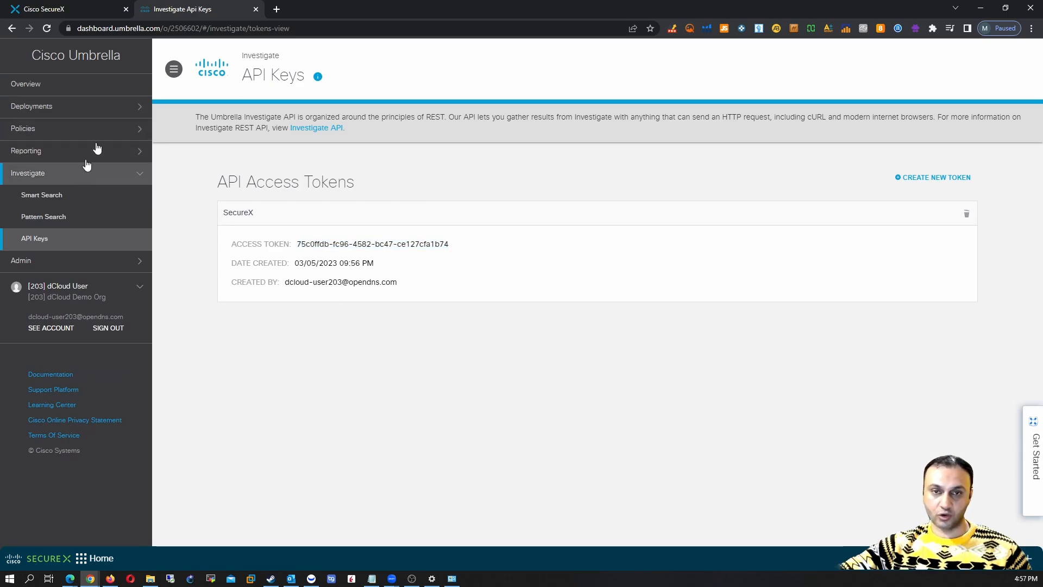
left_click(48, 131)
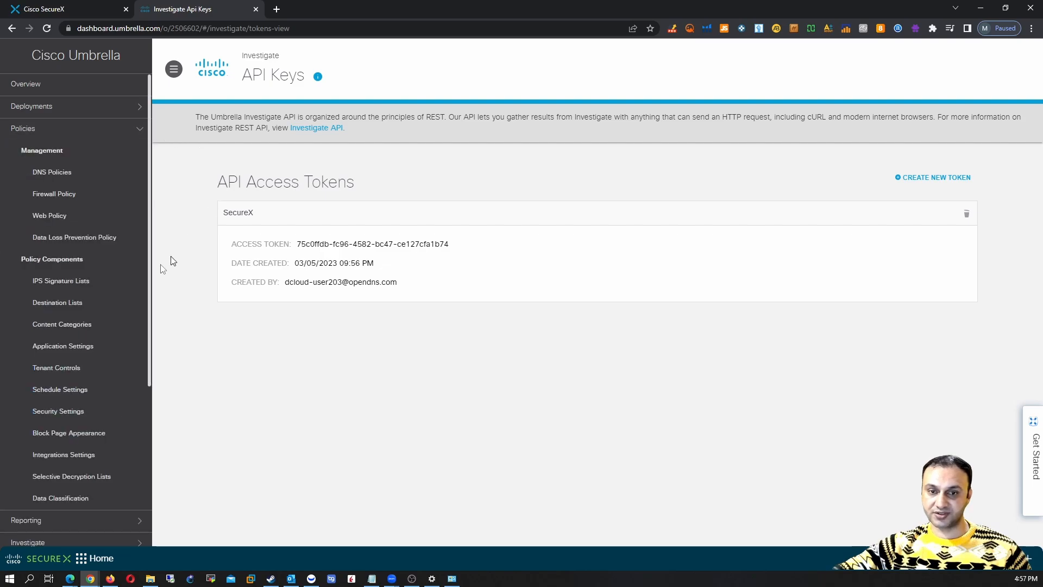
left_click(64, 454)
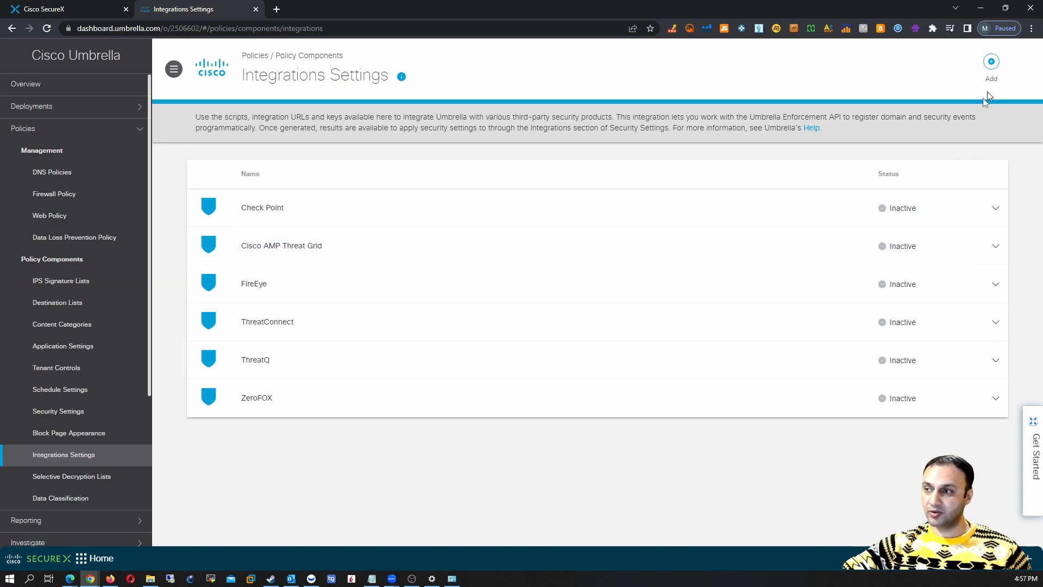
left_click(991, 61)
left_click(329, 237)
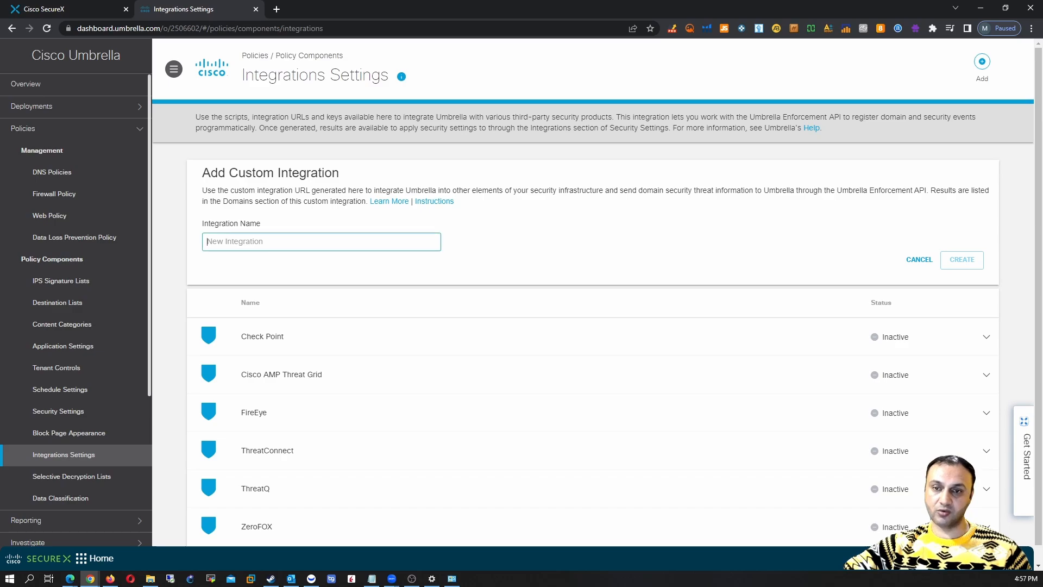
type("Sec")
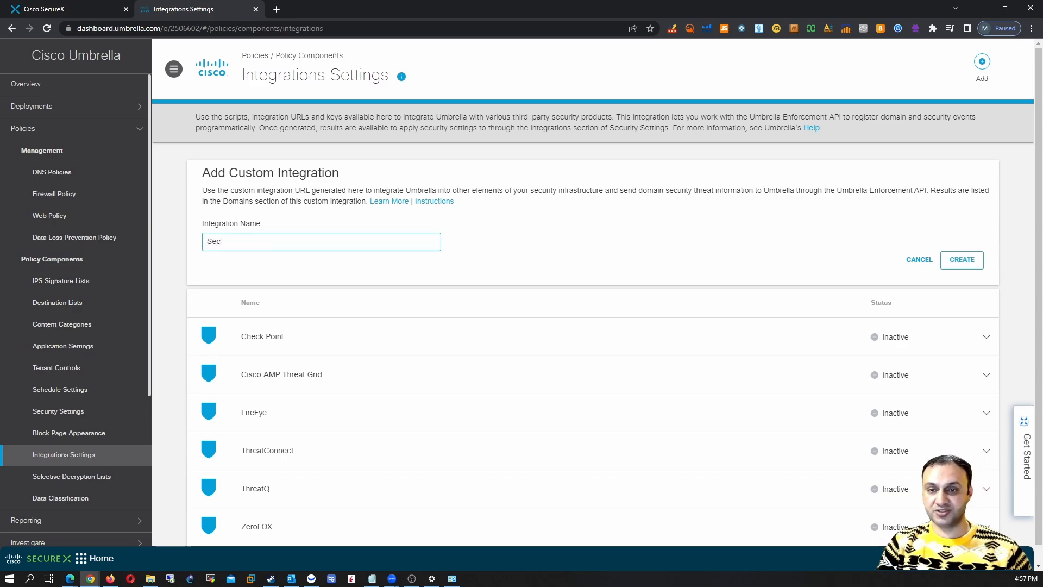
type("ureX")
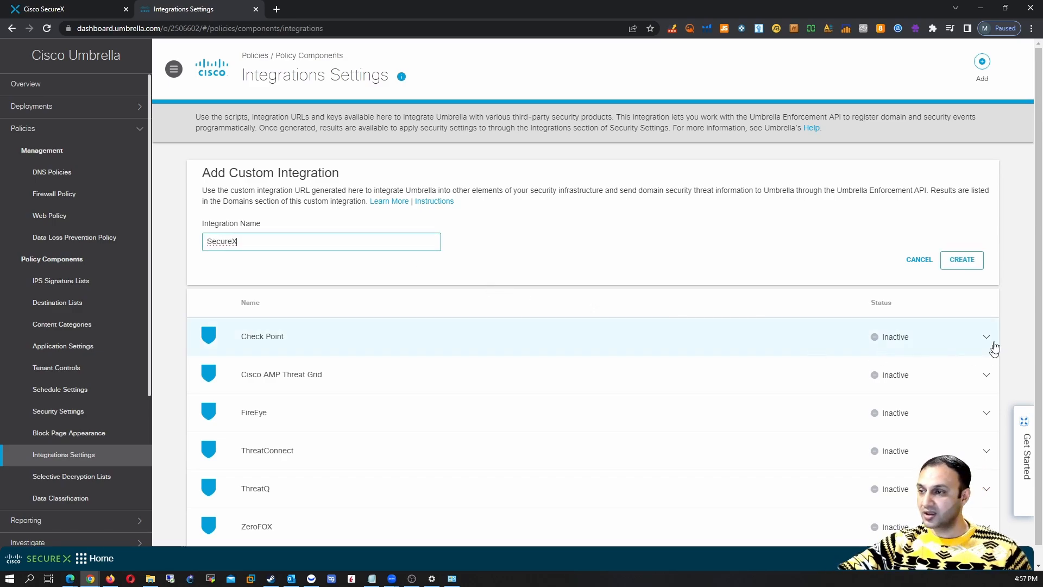
left_click(956, 259)
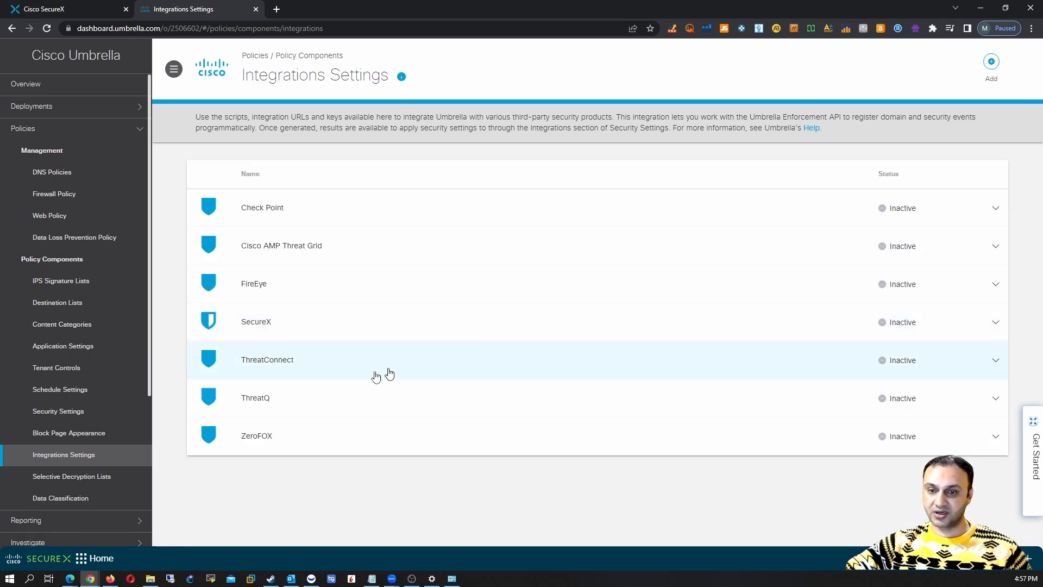
Enable the SecureX custom integration, copy its integration URL, and save the integration
left_click(996, 321)
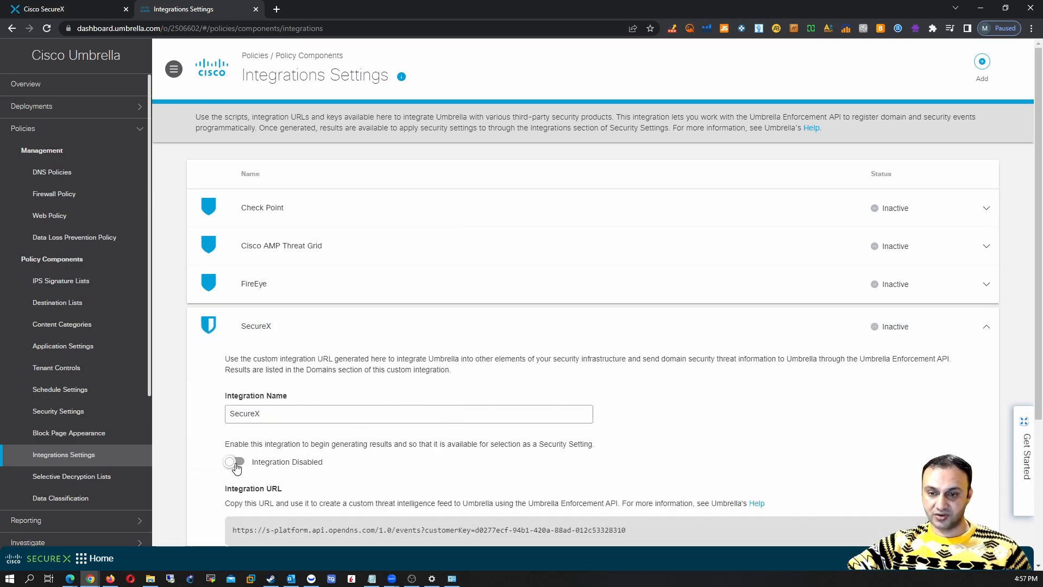
left_click(237, 463)
scroll(351, 488, "down", 2)
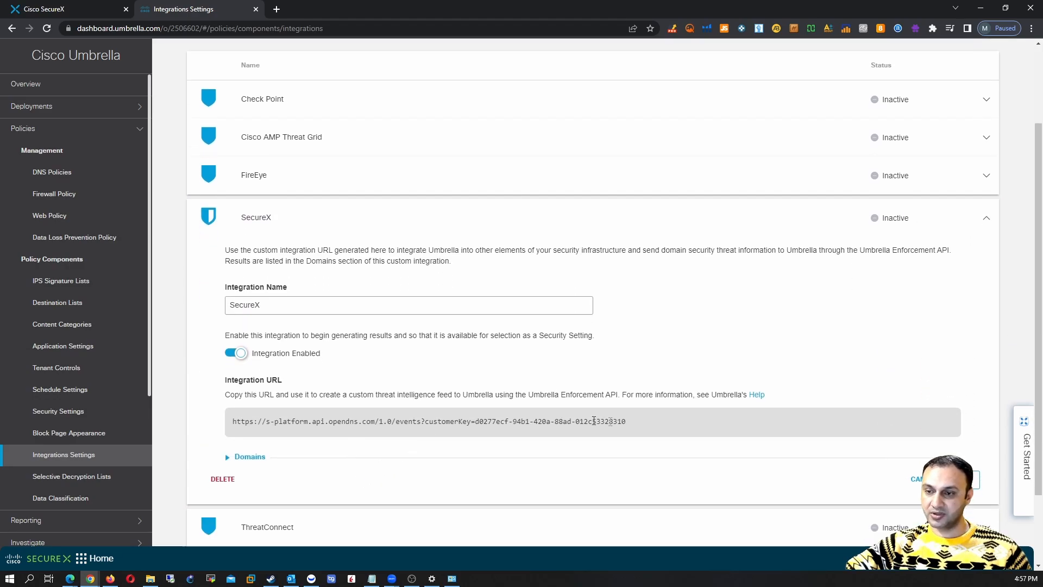
left_click_drag(650, 429, 233, 431)
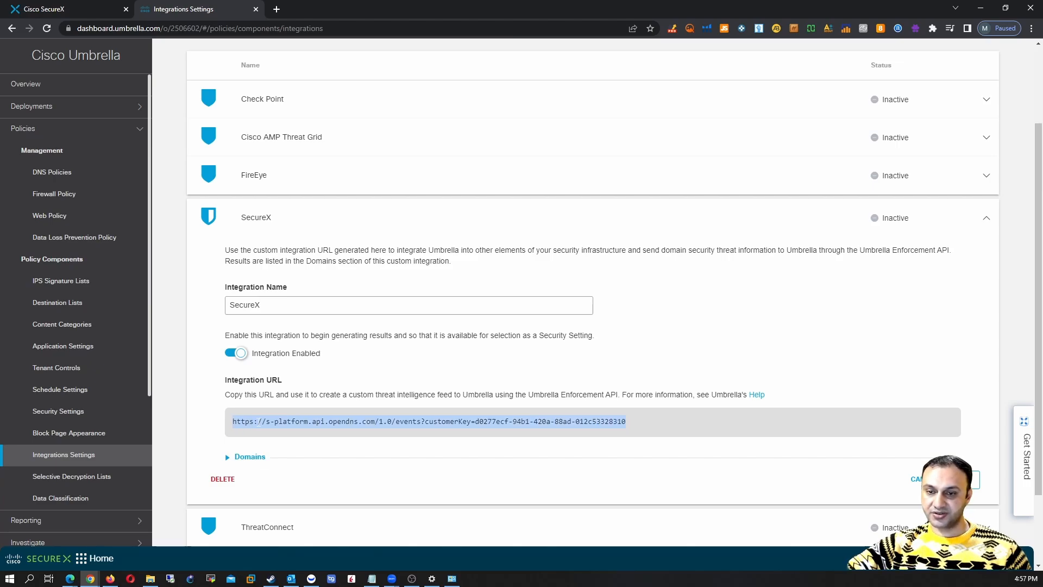
right_click(259, 422)
left_click(293, 427)
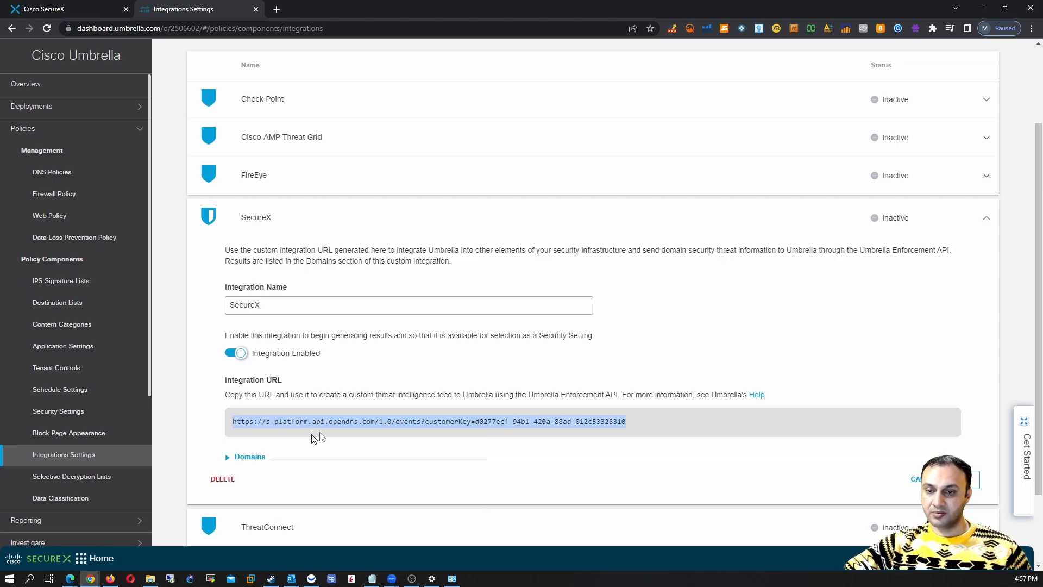
left_click(975, 484)
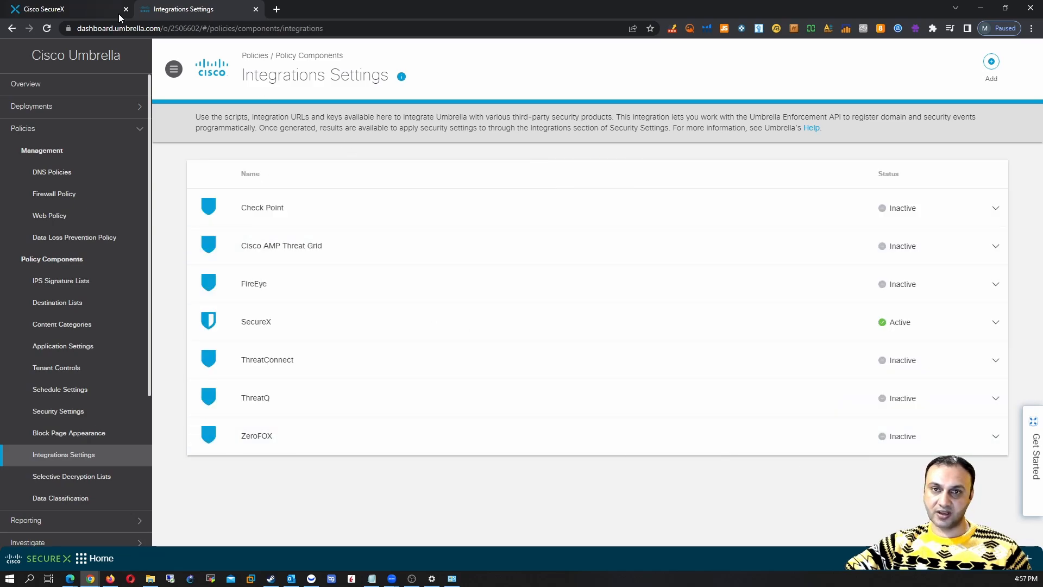
Return to SecureX and paste the copied URL into the Custom Umbrella Integration URL field
left_click(87, 9)
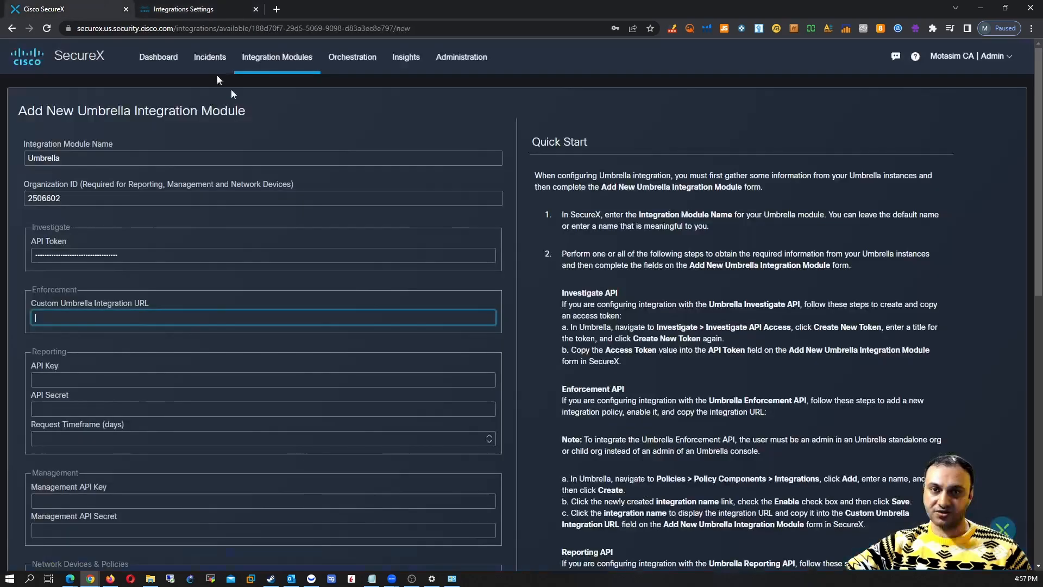
left_click(86, 315)
key("ctrl+v")
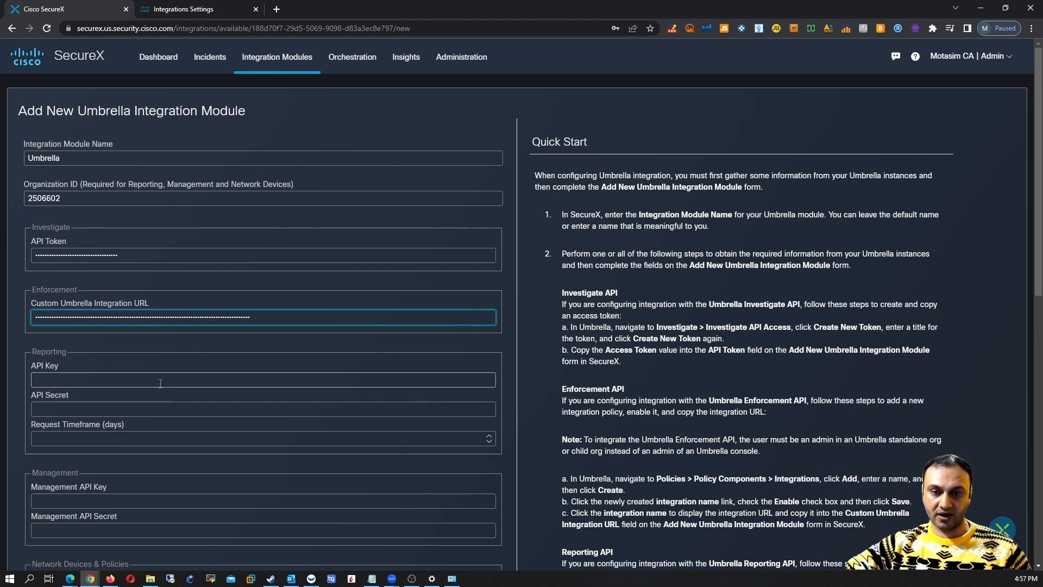
Switch to Cisco Umbrella and generate a legacy API token for Umbrella Network Devices in the admin API keys
left_click(160, 382)
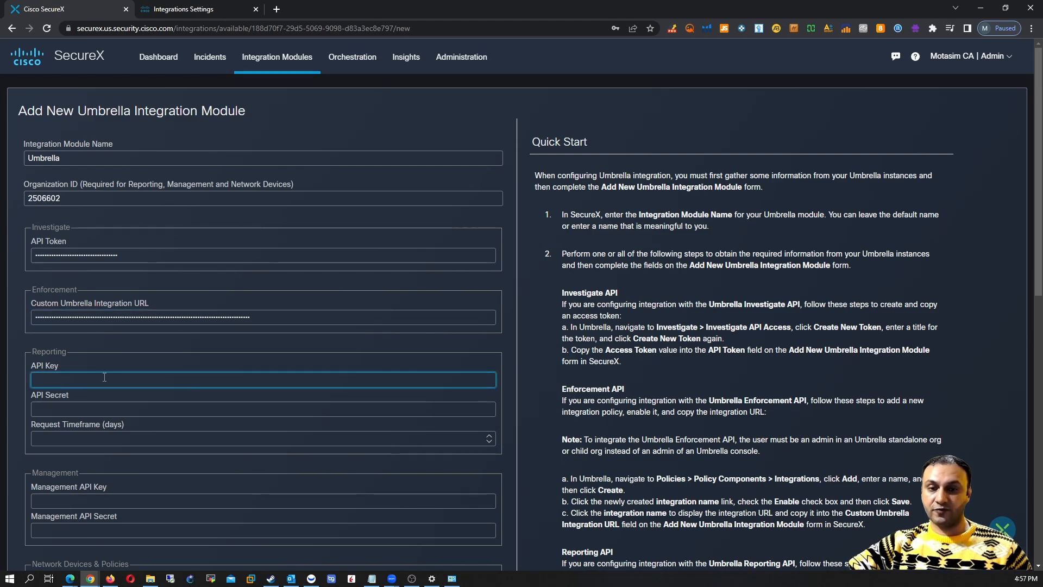
scroll(104, 376, "down", 2)
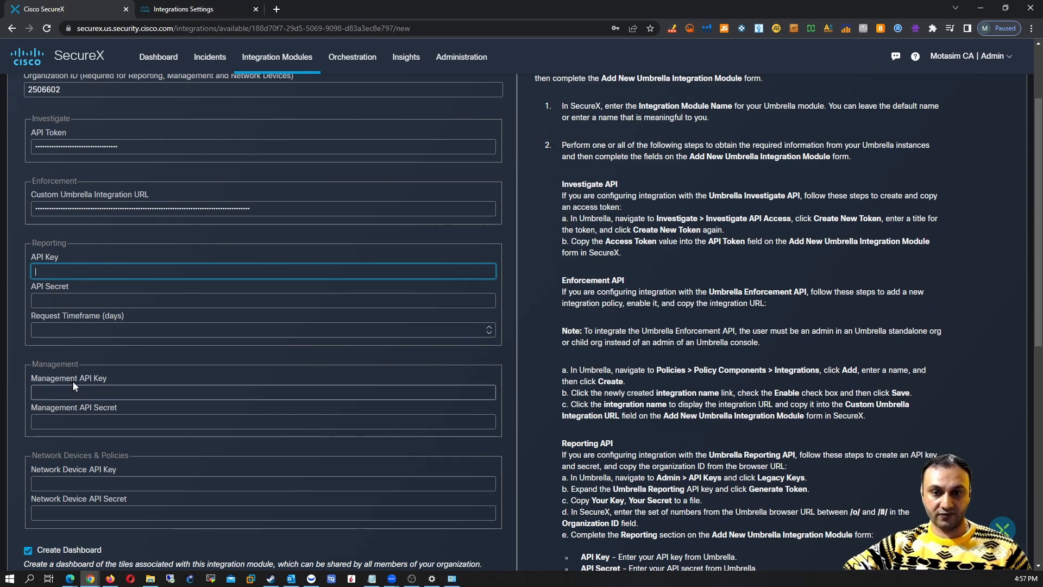
left_click(184, 9)
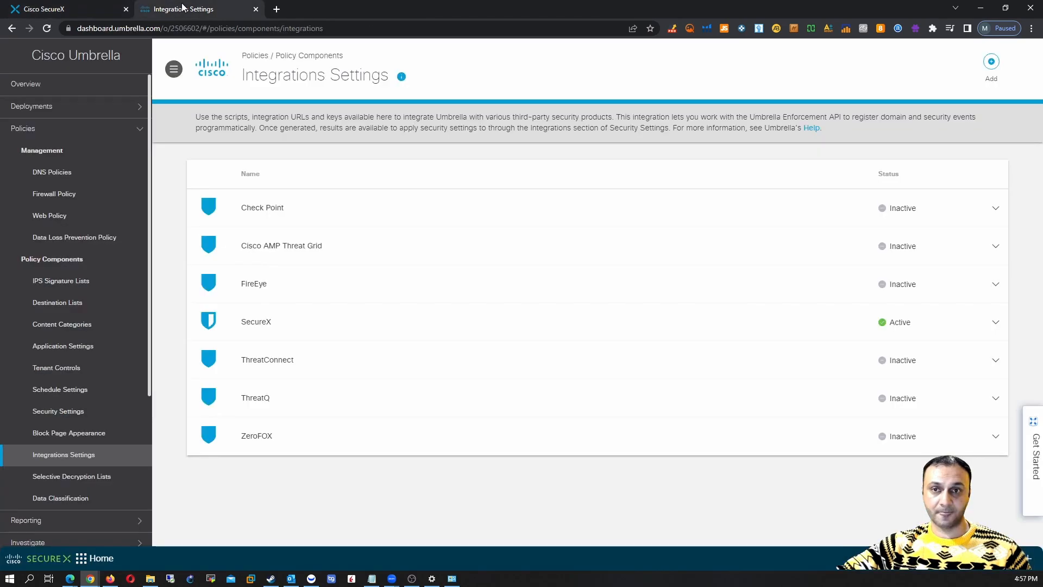
scroll(77, 326, "down", 3)
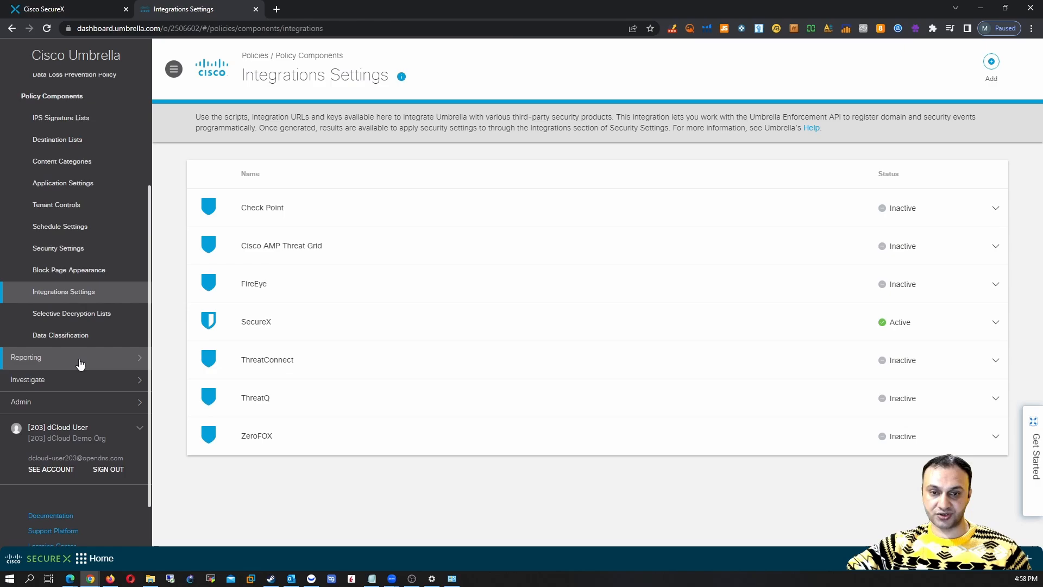
left_click(76, 402)
left_click(55, 341)
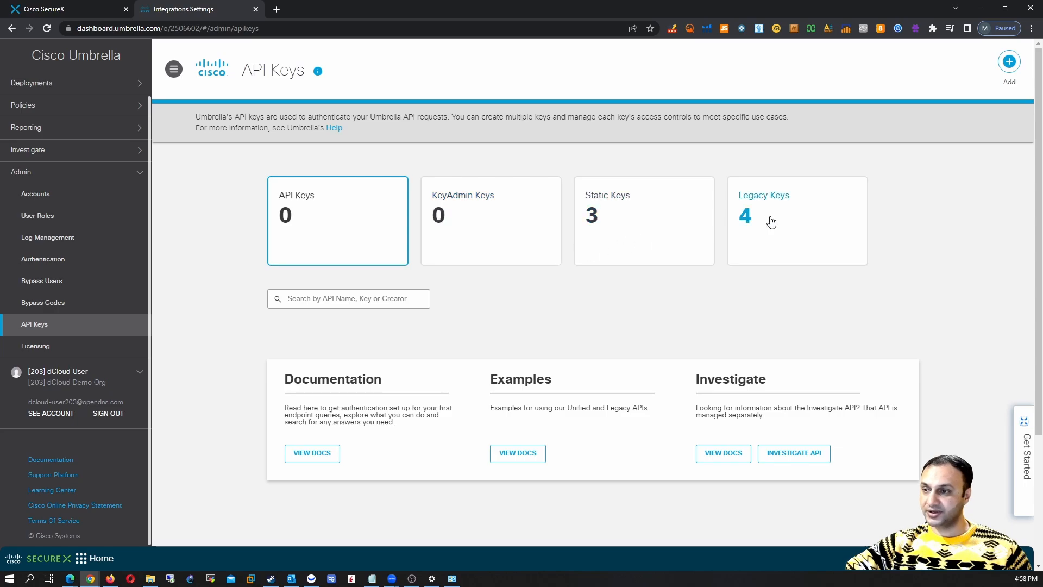
left_click(794, 232)
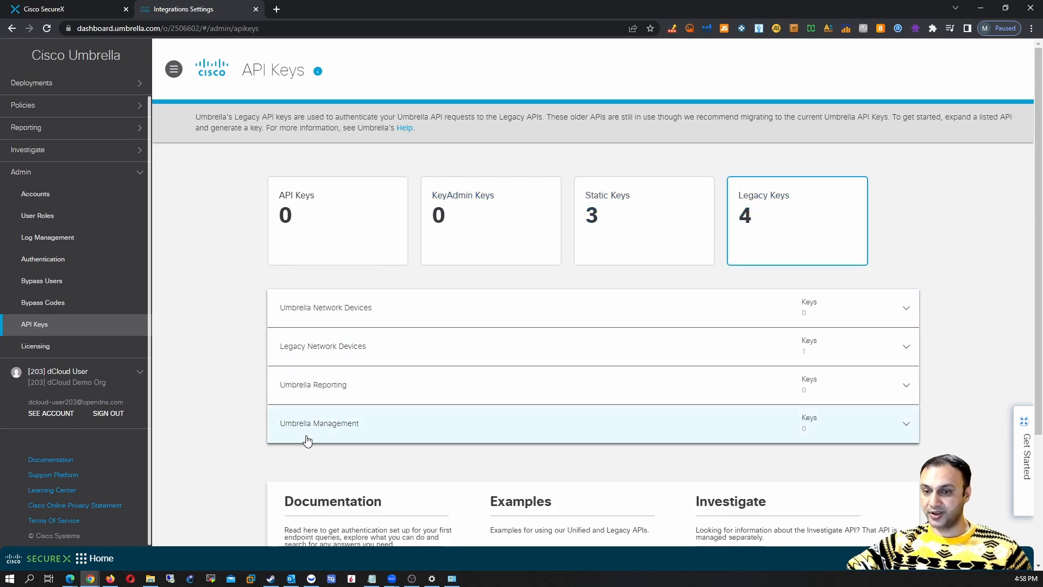
left_click(869, 311)
scroll(869, 310, "down", 2)
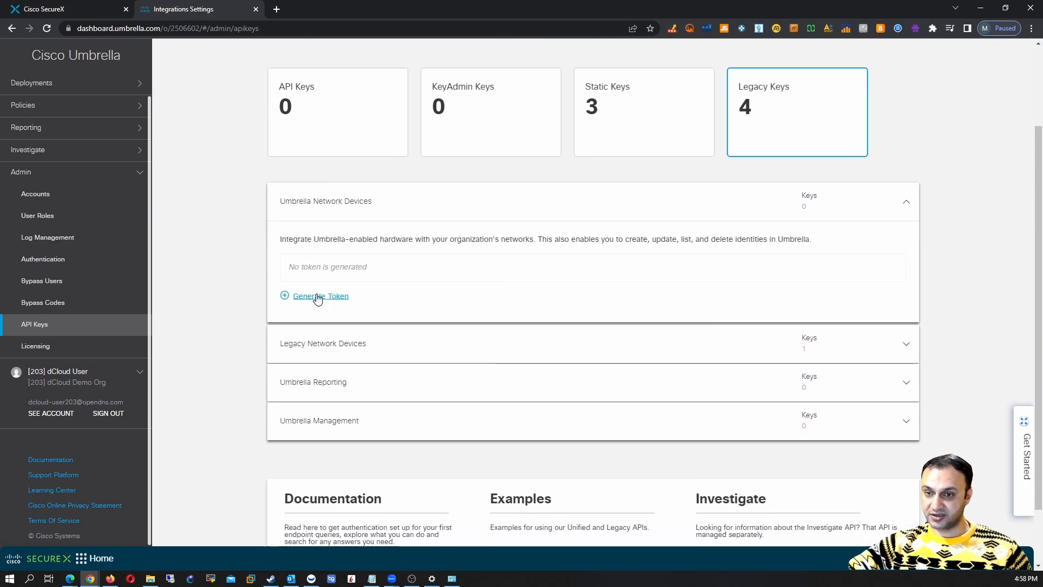
left_click(317, 298)
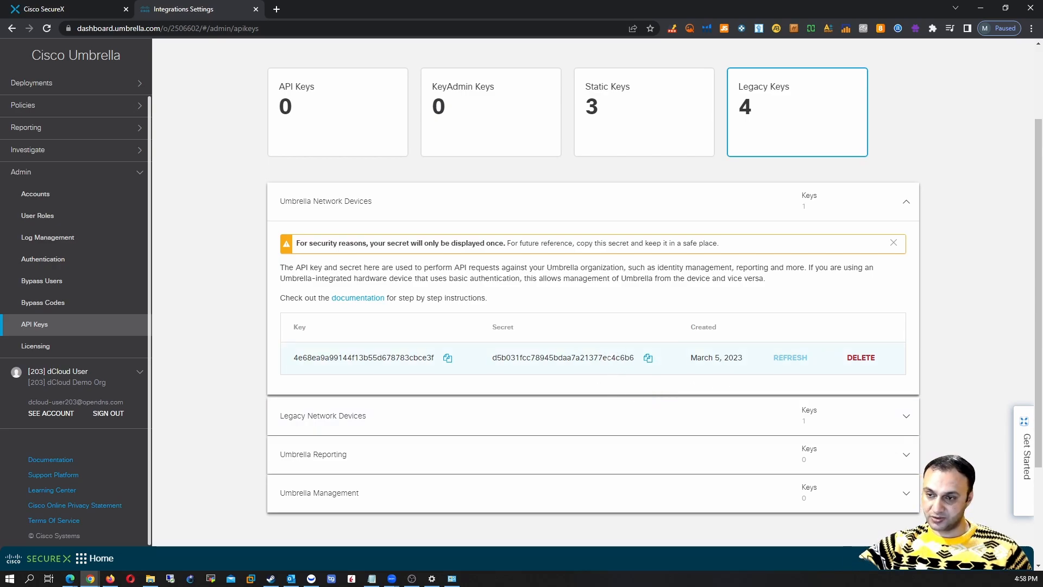
Copy the Umbrella Network Devices API key and paste it into the Reporting API Key field in SecureX
left_click(446, 358)
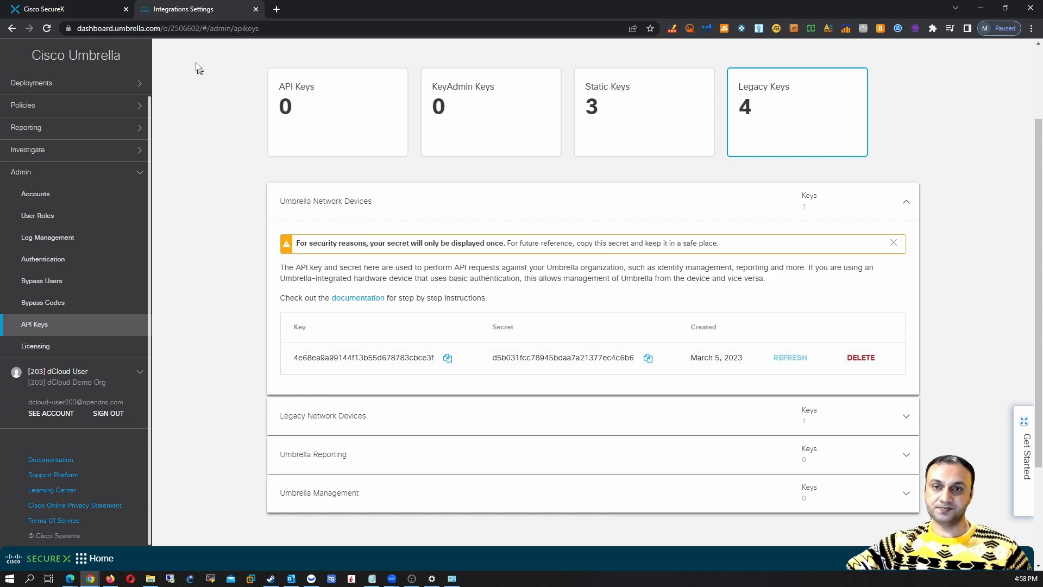
left_click(70, 9)
left_click(85, 266)
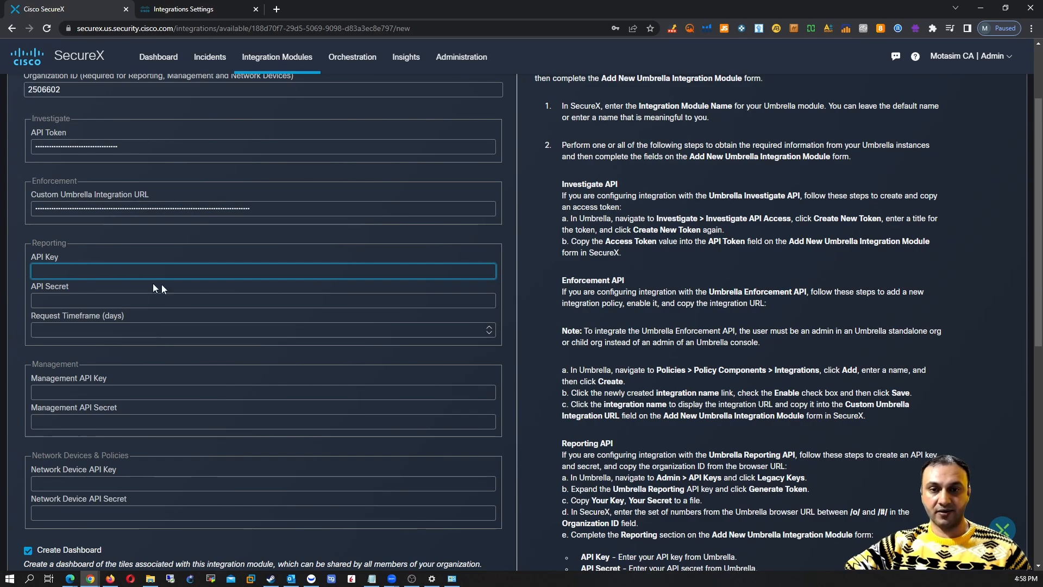
key("ctrl+v")
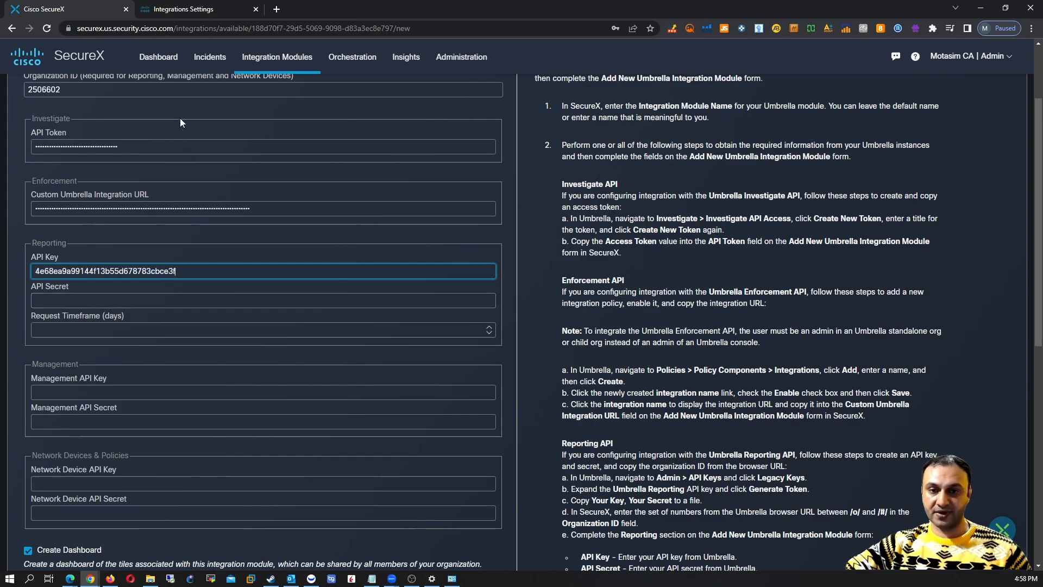
Check the key's type in Umbrella and paste the API key into the Network Device API Key field in SecureX
left_click(198, 8)
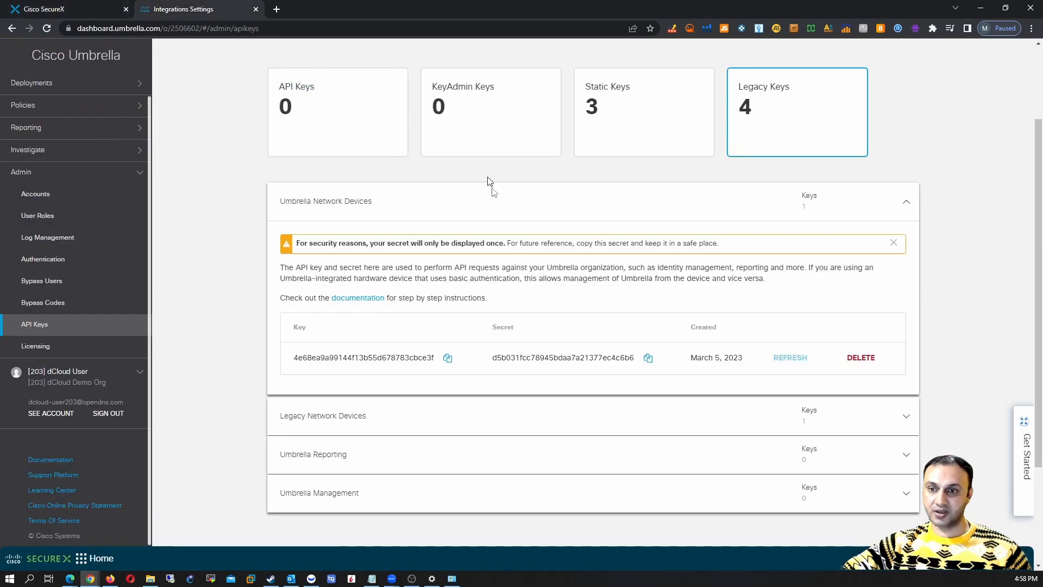
left_click(70, 8)
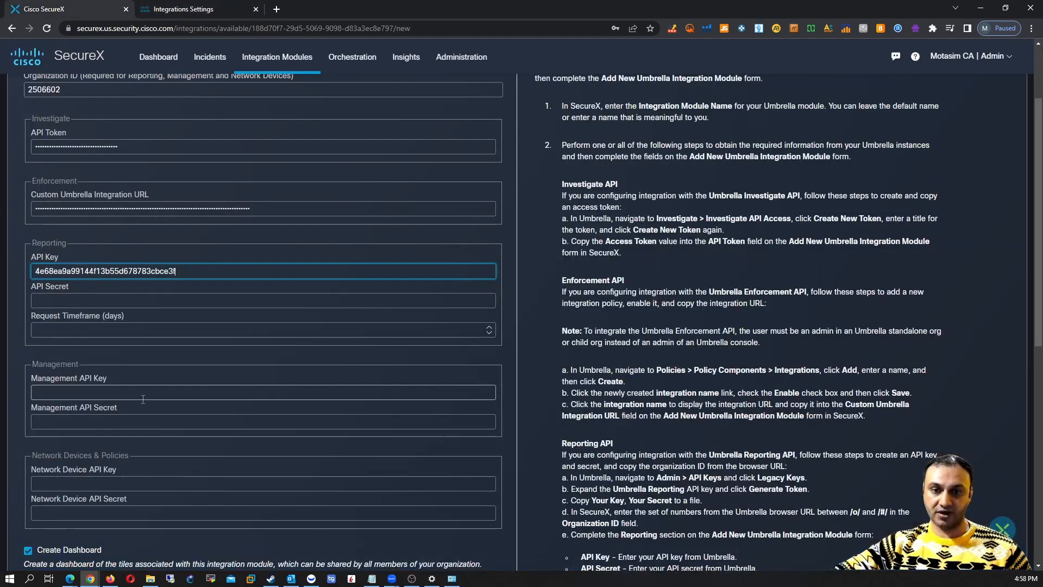
left_click(148, 483)
key("ctrl+v")
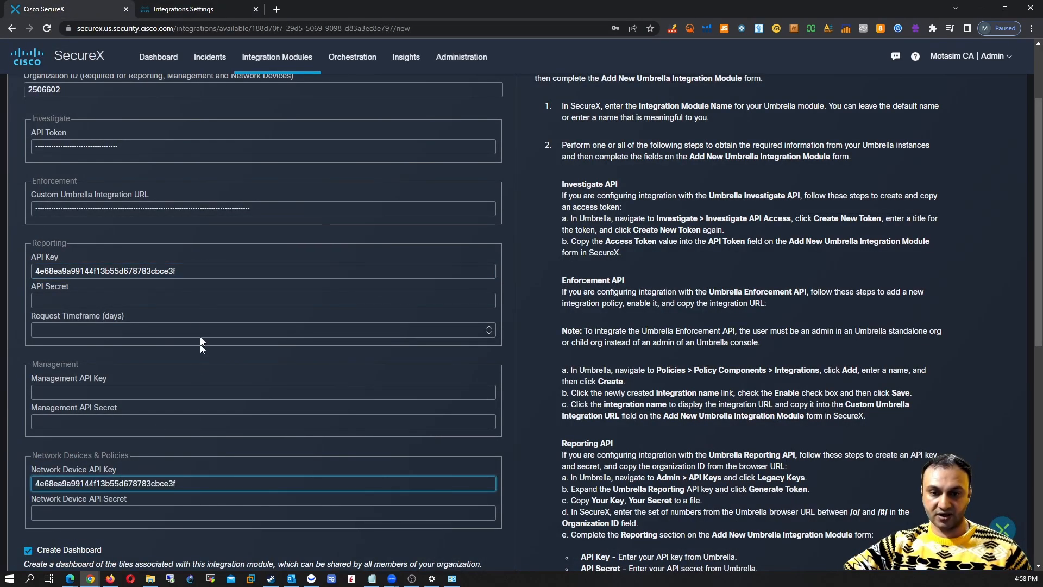
Clear the key entered in the Reporting section's API Key field
left_click_drag(31, 257, 59, 257)
double_click(184, 271)
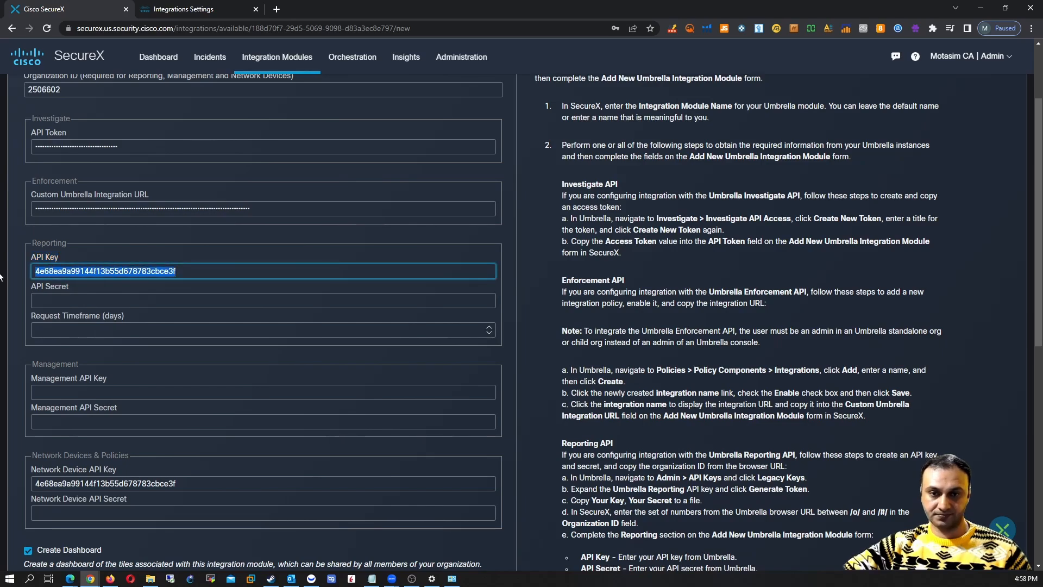
key("BackSpace")
Copy the Umbrella Network Devices secret from Umbrella and paste it into the Network Device API Secret field in SecureX
left_click(190, 9)
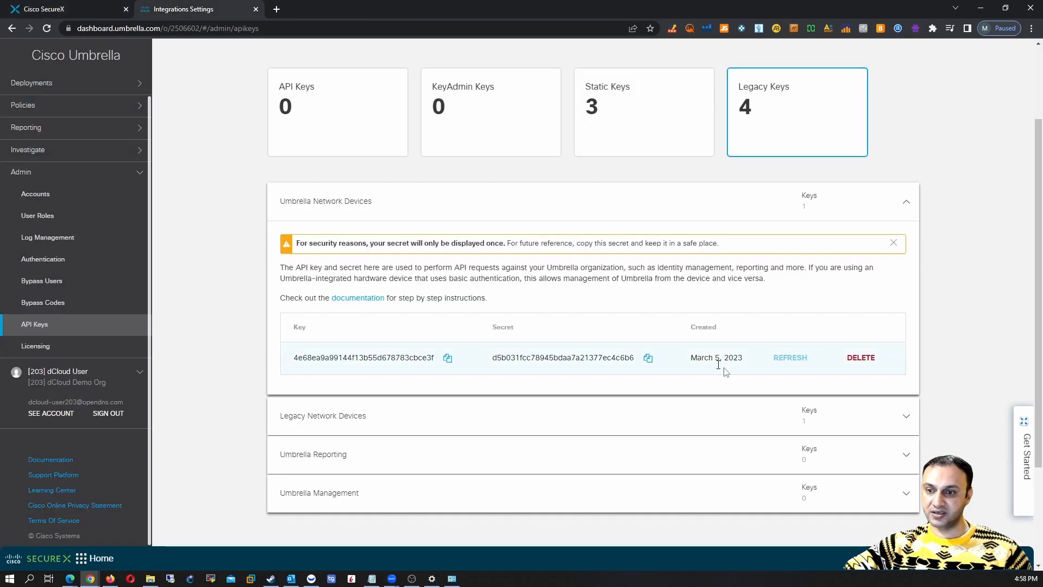
left_click(648, 358)
left_click(71, 6)
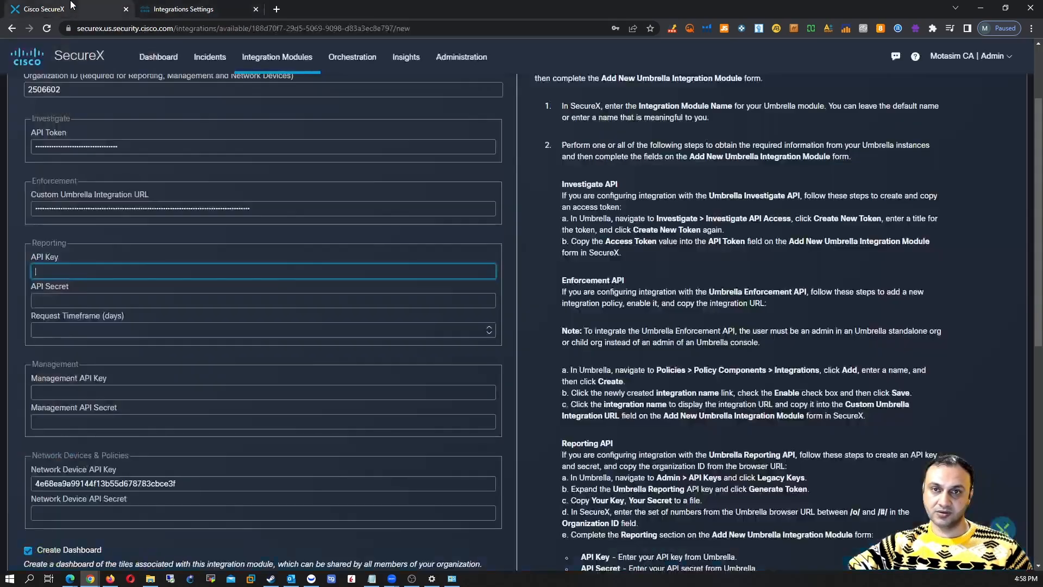
left_click(90, 512)
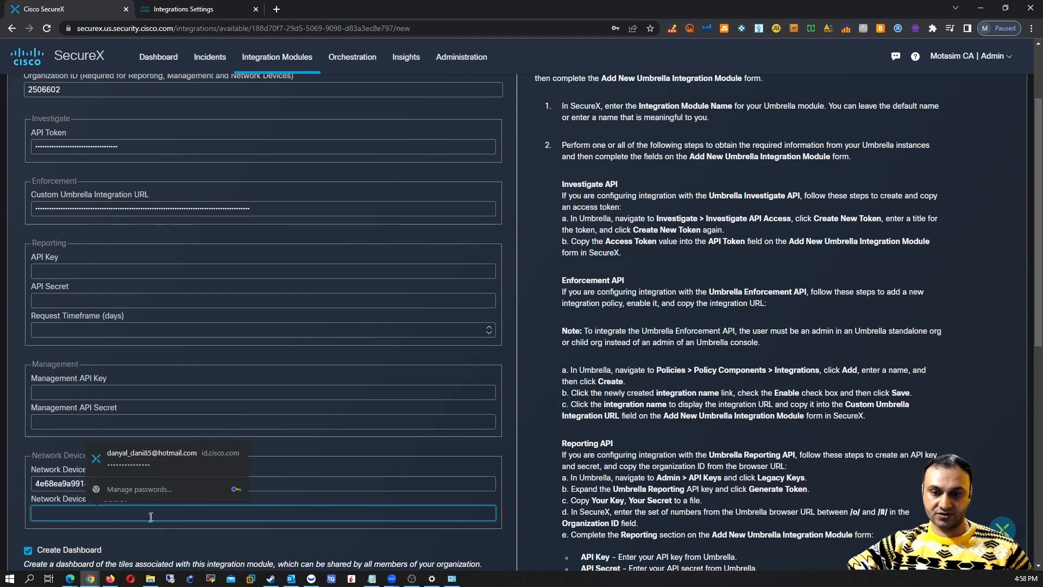
key("ctrl+v")
Switch to Cisco Umbrella and generate a legacy API token for Umbrella Reporting
left_click(194, 6)
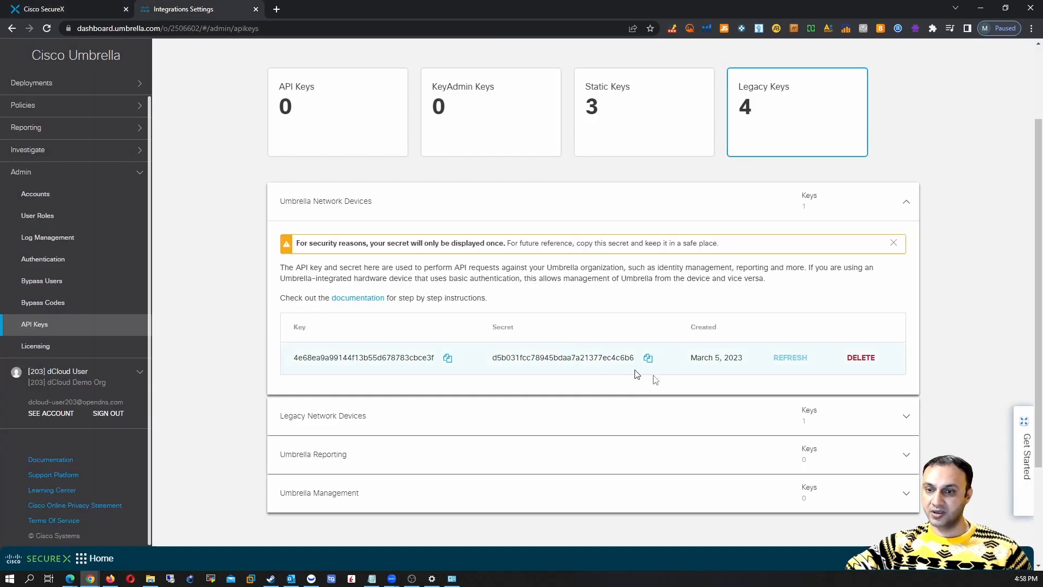
scroll(656, 379, "down", 2)
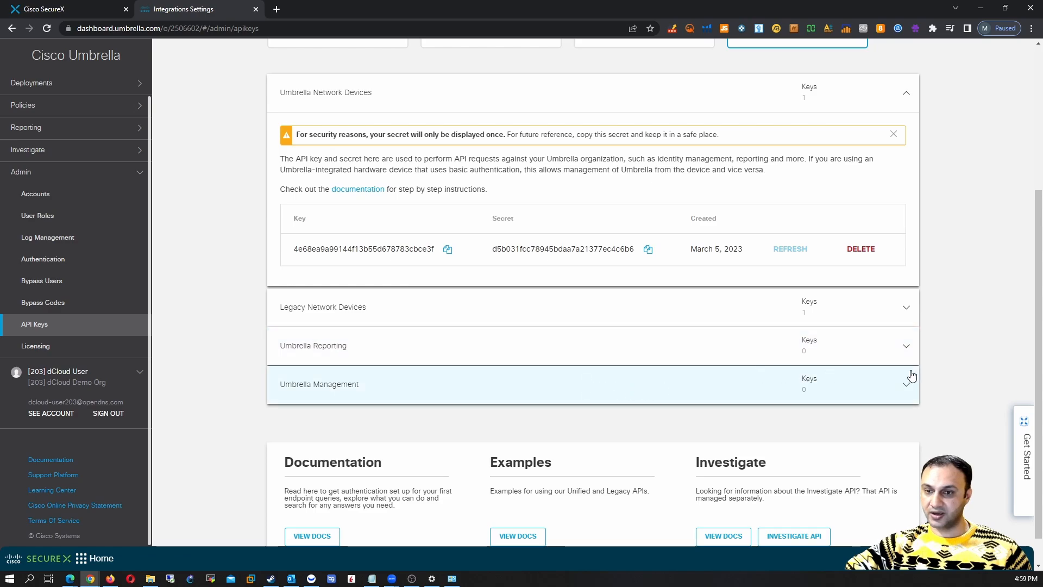
left_click(904, 347)
scroll(456, 377, "down", 2)
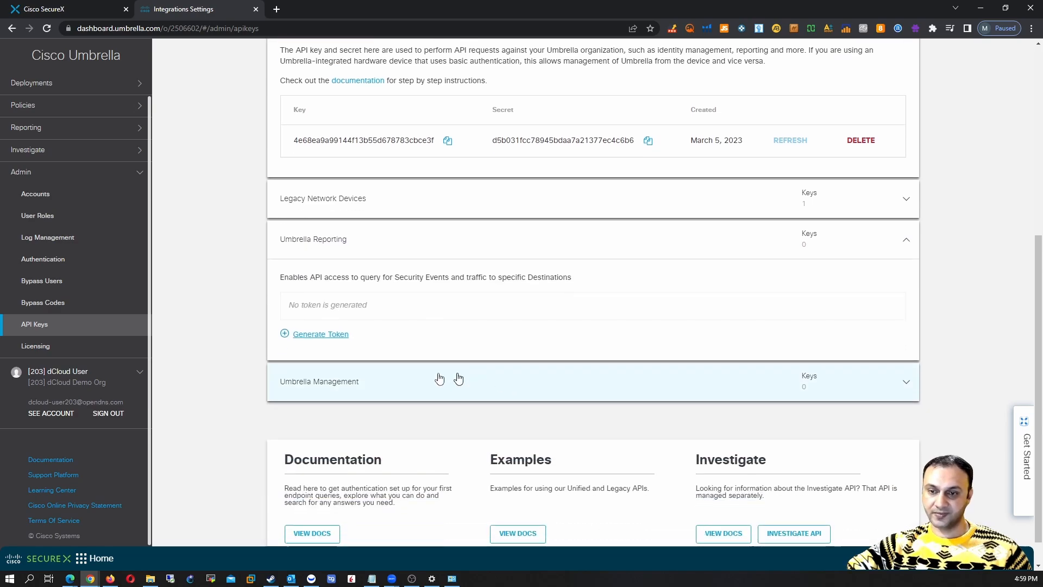
left_click(331, 335)
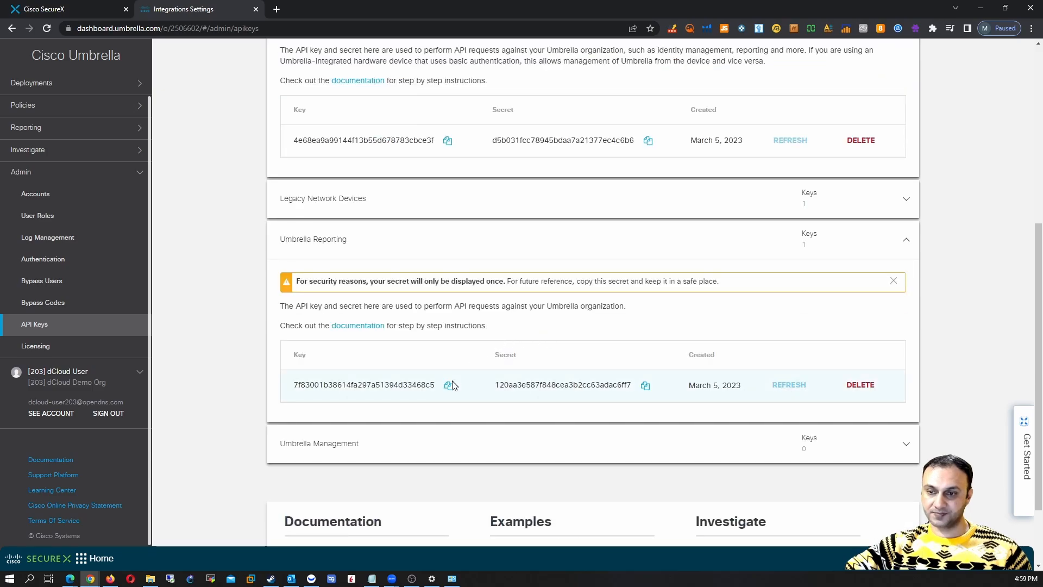
Copy the Umbrella Reporting API key and paste it into the Reporting API Key field in SecureX
left_click(450, 385)
left_click(98, 10)
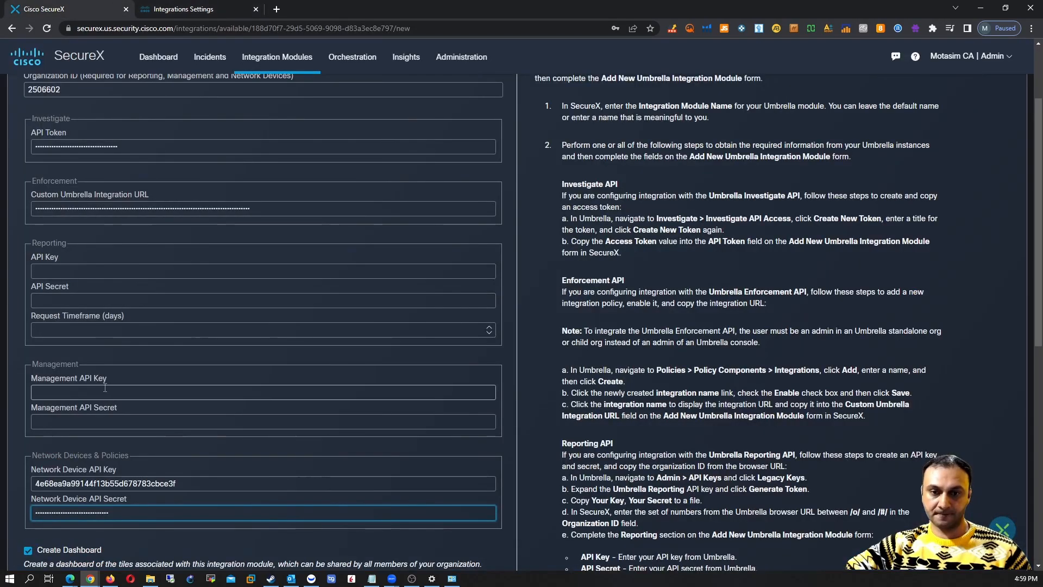
left_click(91, 271)
key("ctrl+v")
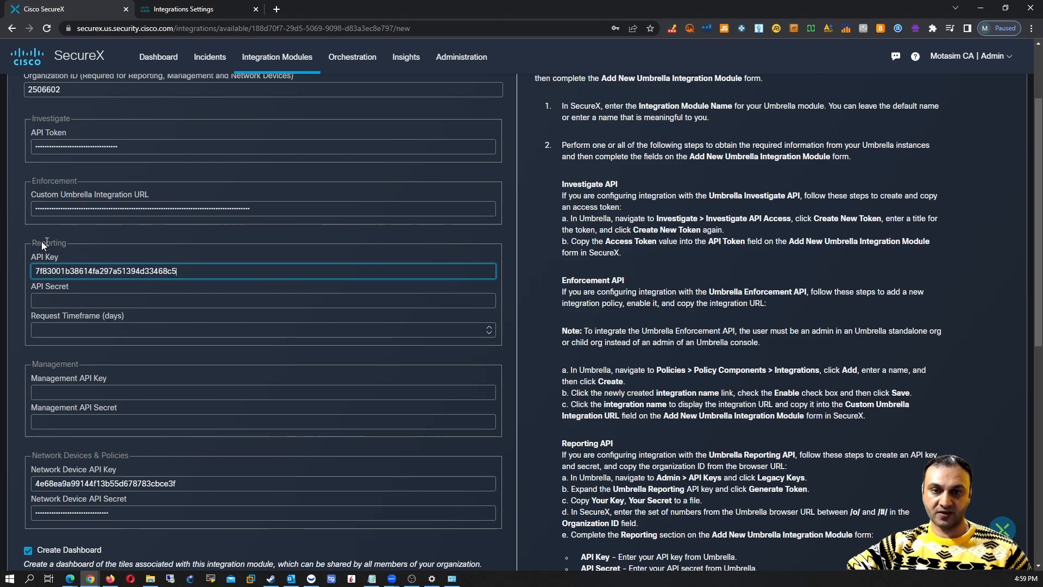
Copy the Umbrella Reporting secret from Umbrella and paste it into the Reporting API Secret field in SecureX
left_click(194, 8)
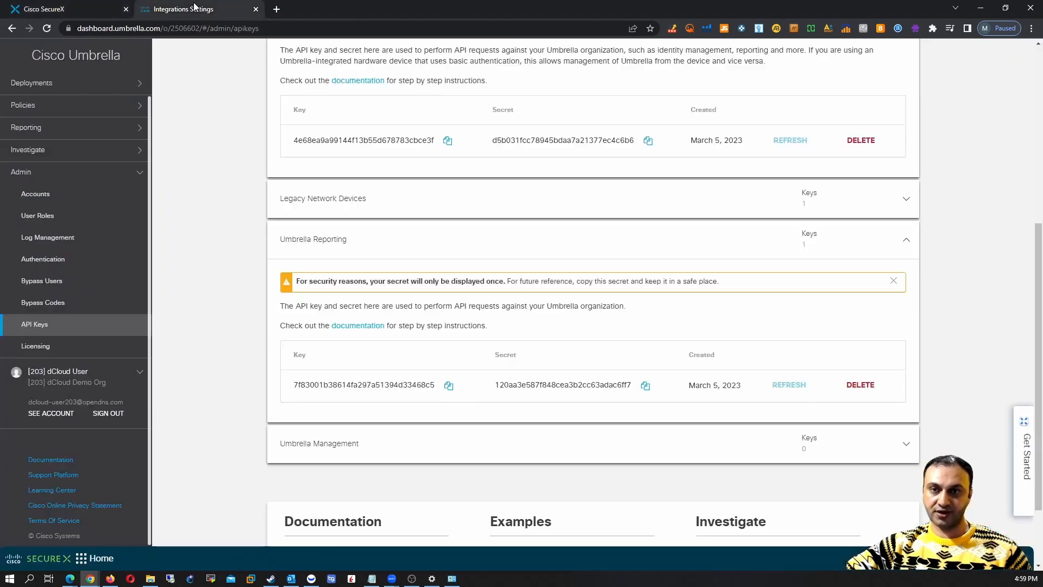
left_click(645, 385)
left_click(93, 6)
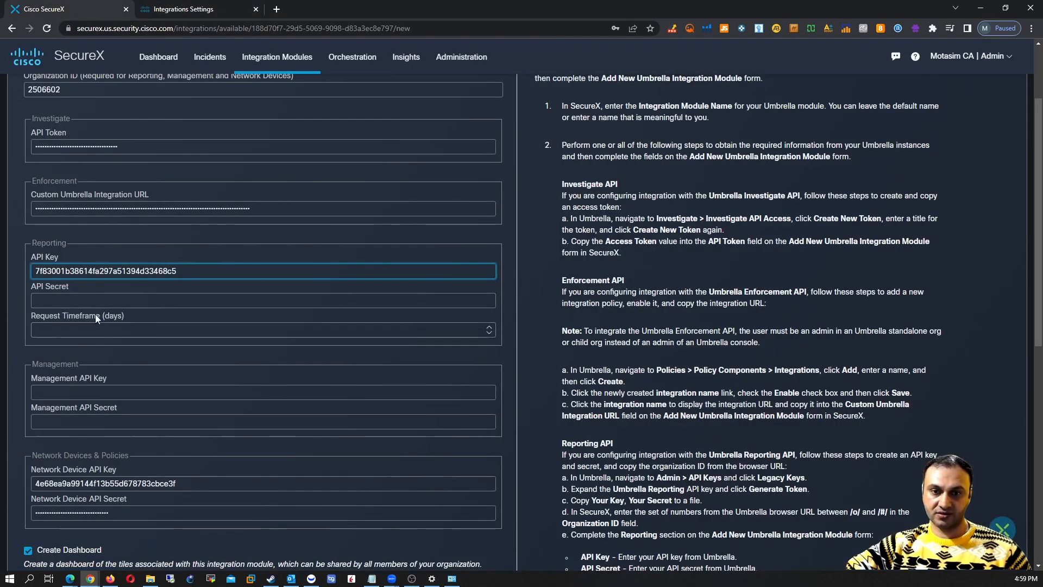
left_click(96, 300)
key("ctrl+v")
Set the Reporting request timeframe to 20 days
left_click(149, 335)
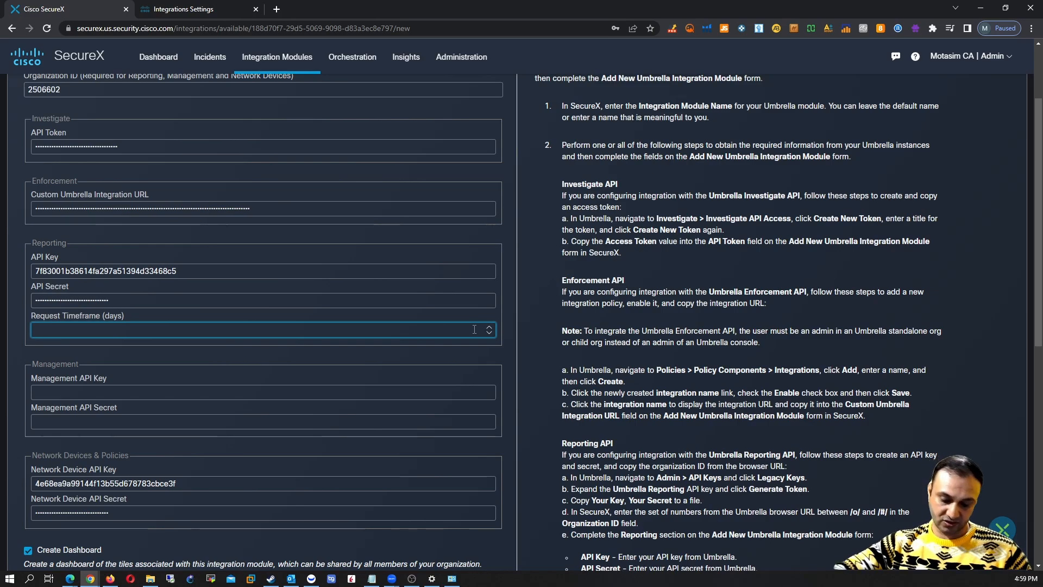
type("30")
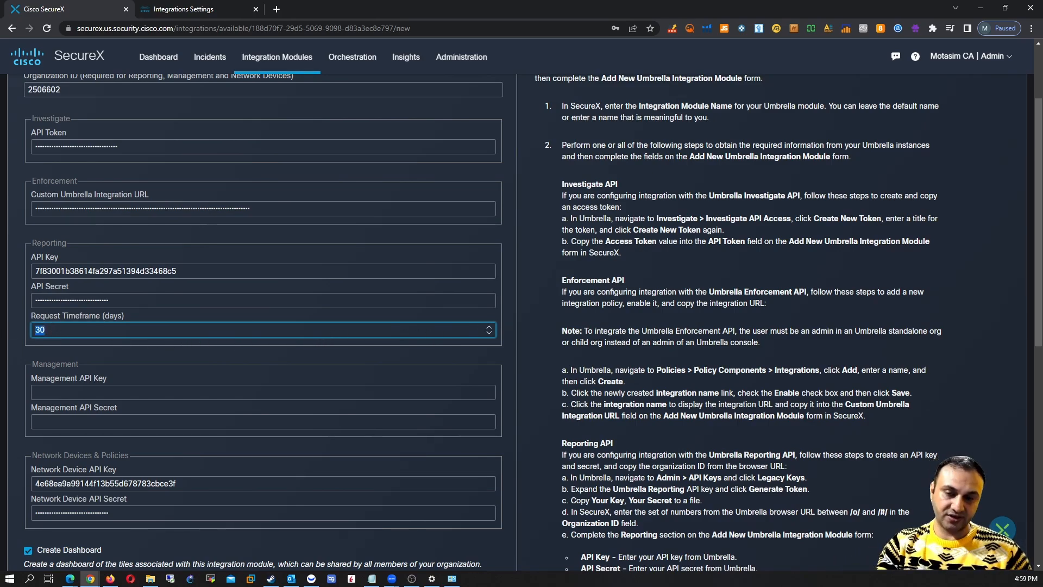
left_click(181, 344)
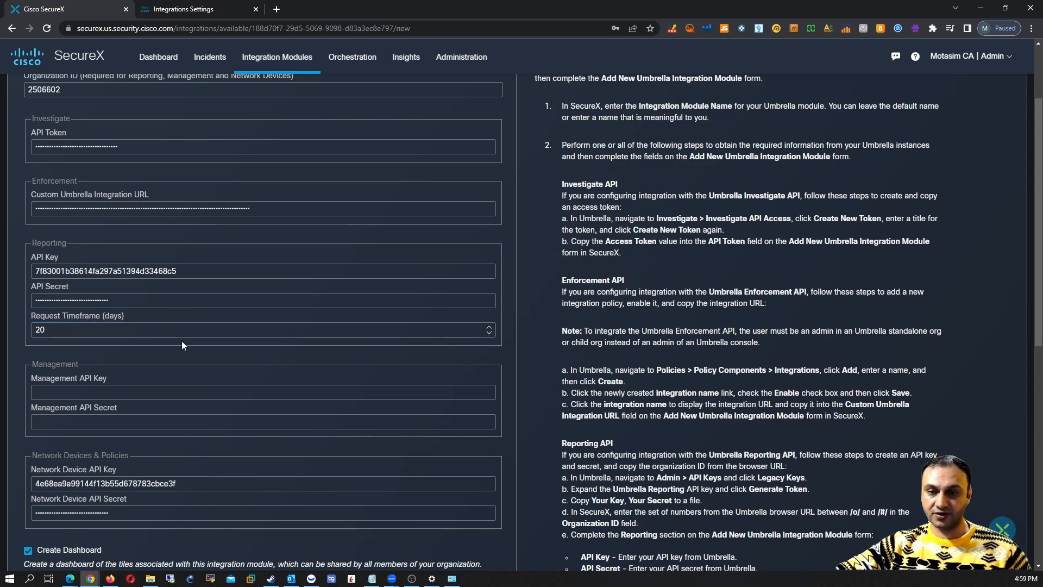
Switch to Cisco Umbrella and generate a legacy API token for Umbrella Management
left_click(188, 7)
scroll(770, 365, "down", 2)
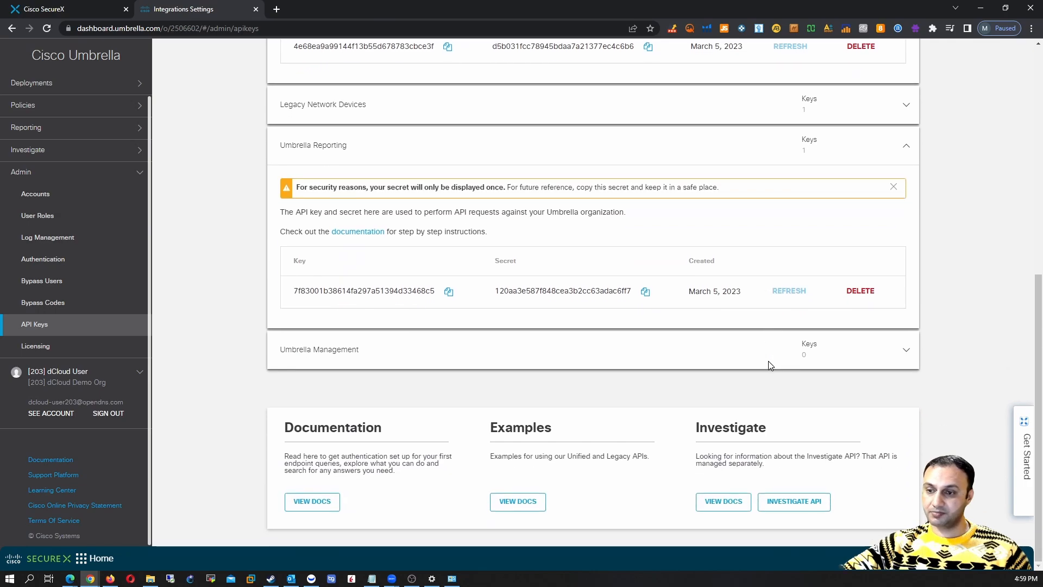
left_click(576, 365)
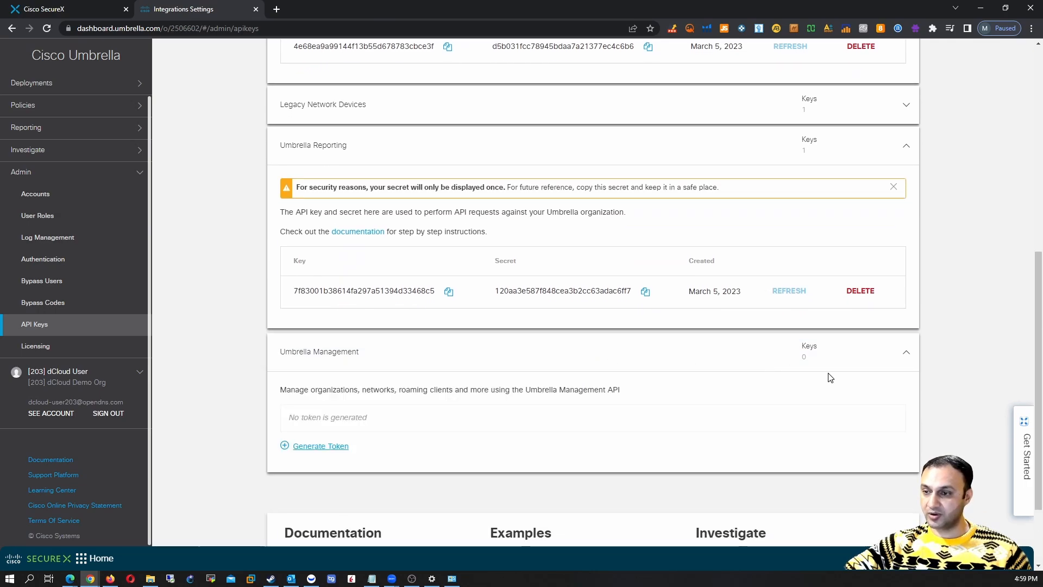
left_click(336, 446)
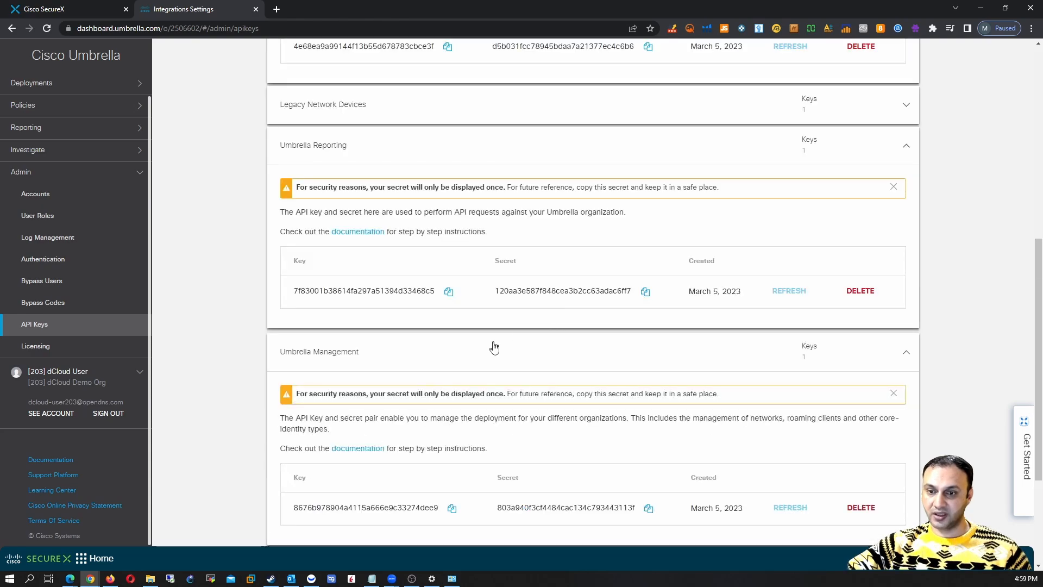
Copy the Umbrella Management API key and paste it into the Management API Key field in SecureX
scroll(512, 344, "down", 2)
left_click(451, 400)
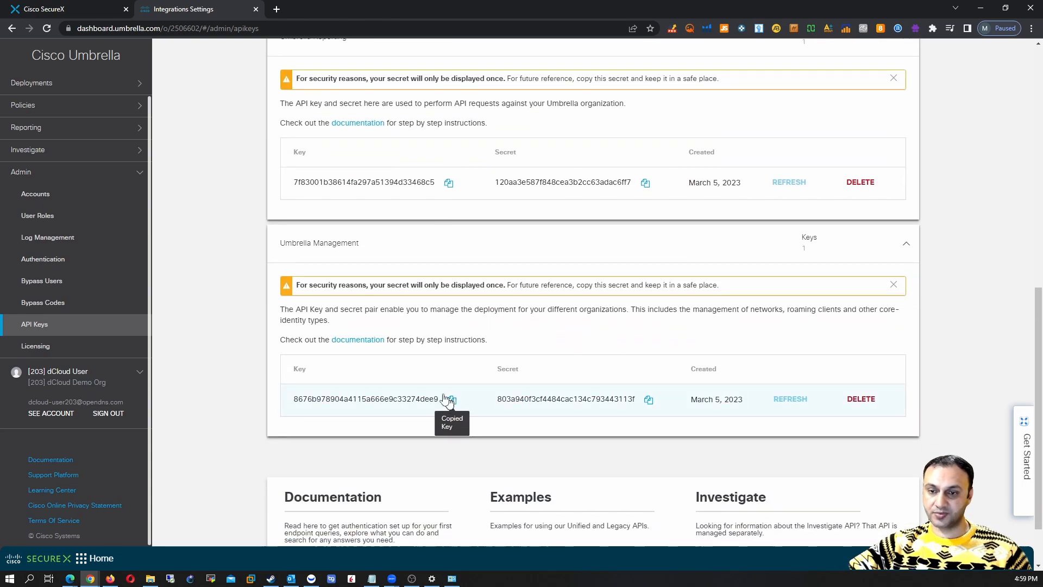
left_click(33, 6)
left_click(97, 391)
key("ctrl+v")
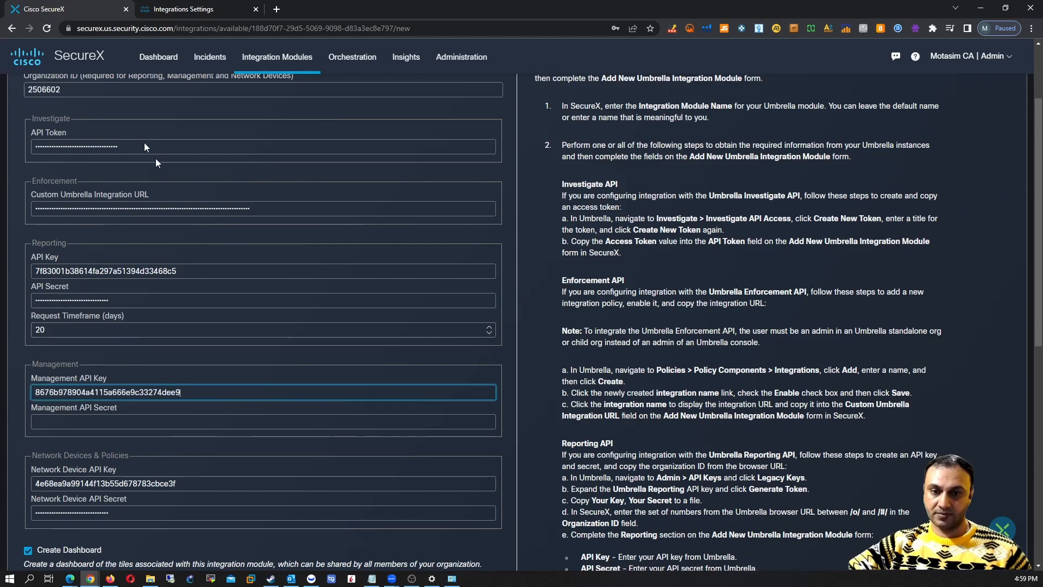
Copy the Umbrella Management secret from Umbrella and paste it into the Management API Secret field in SecureX
left_click(185, 9)
left_click(648, 400)
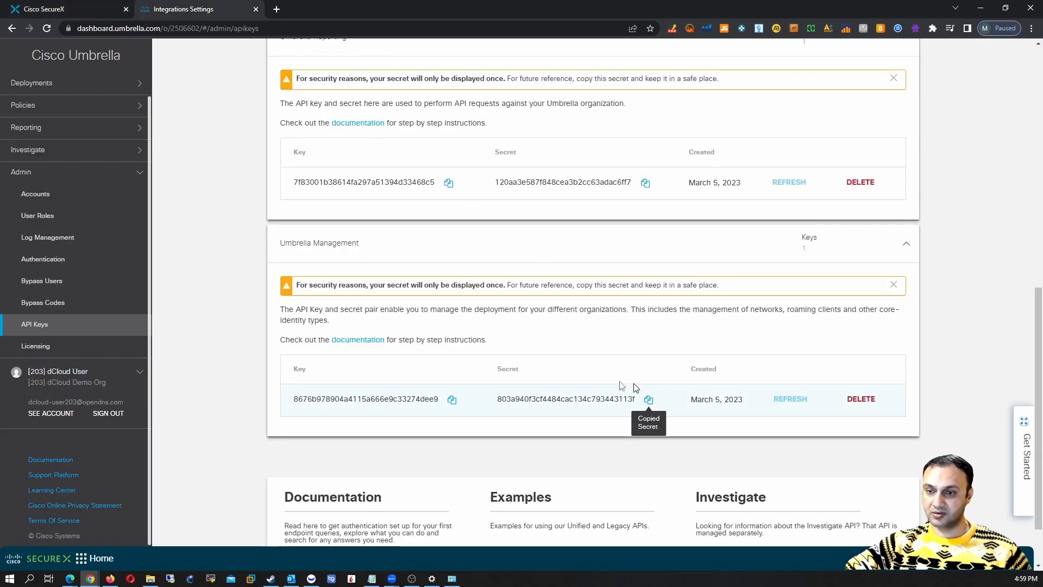
left_click(85, 12)
left_click(97, 419)
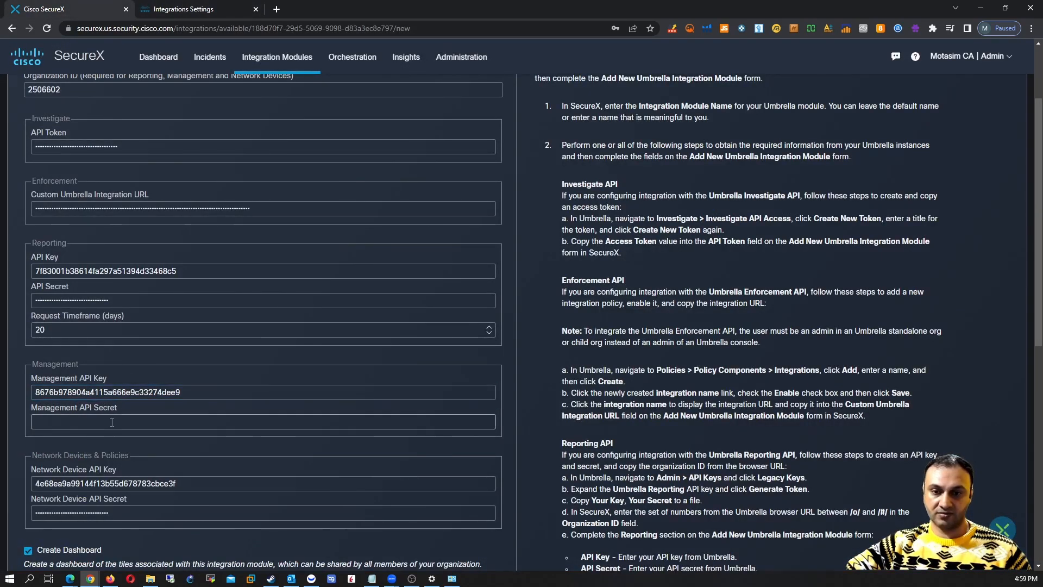
key("ctrl+v")
scroll(456, 435, "down", 3)
scroll(424, 441, "up", 5)
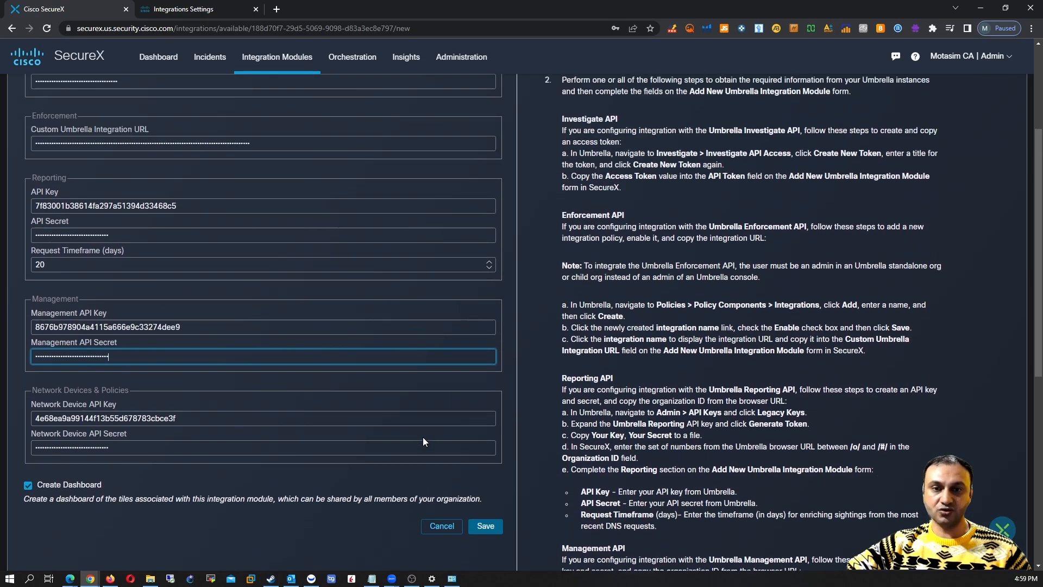
Review the generated Network Devices, Reporting and Management legacy keys and their one-time secrets in Cisco Umbrella
left_click(166, 4)
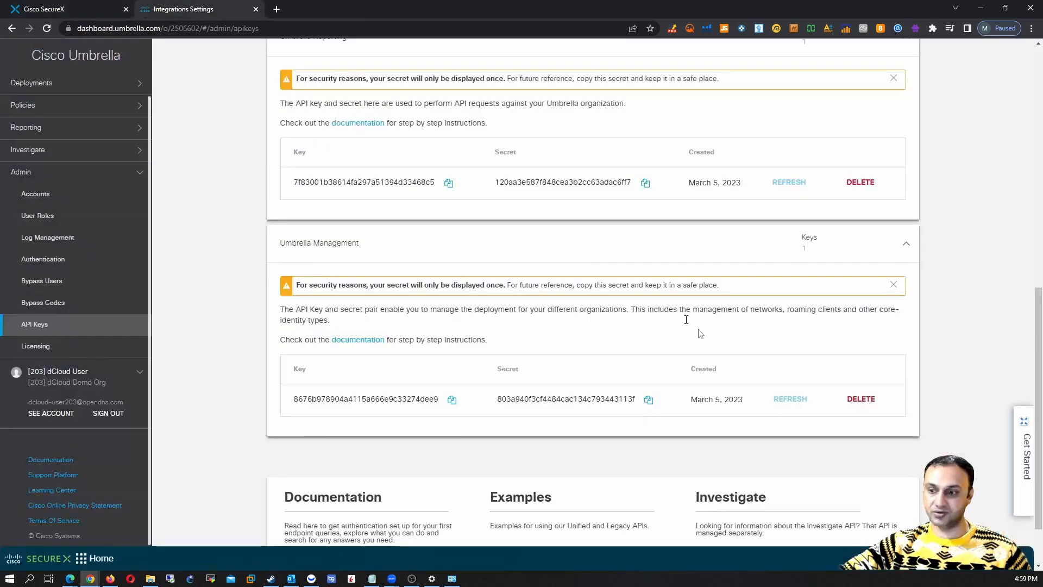
scroll(728, 380, "down", 1)
scroll(704, 452, "up", 3)
scroll(704, 453, "up", 6)
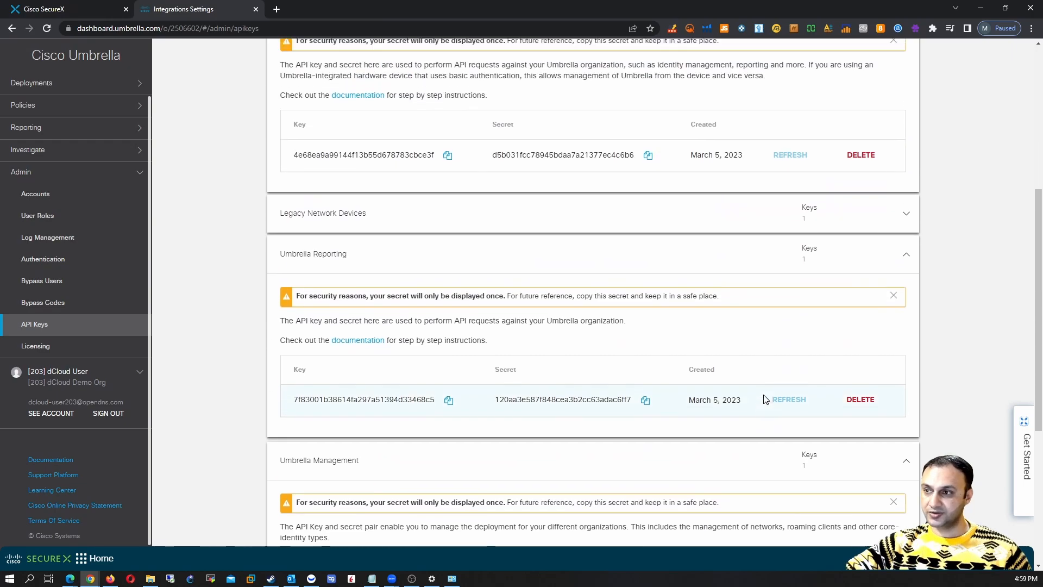
scroll(780, 394, "down", 2)
scroll(780, 395, "down", 7)
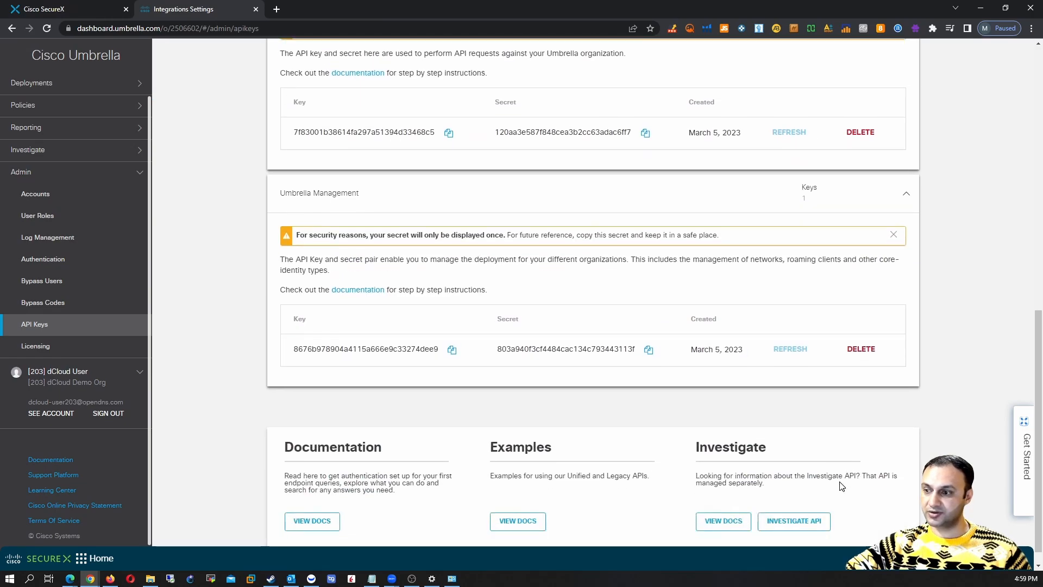
scroll(565, 393, "up", 5)
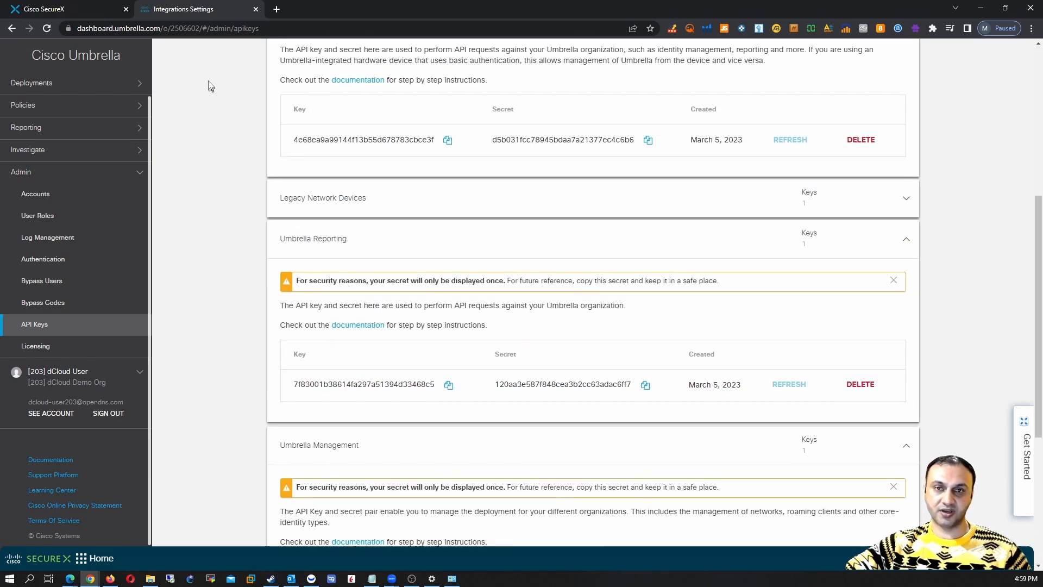
Leave and reopen the API Keys page and expand Umbrella Network Devices to check whether its secret is still shown
left_click(117, 306)
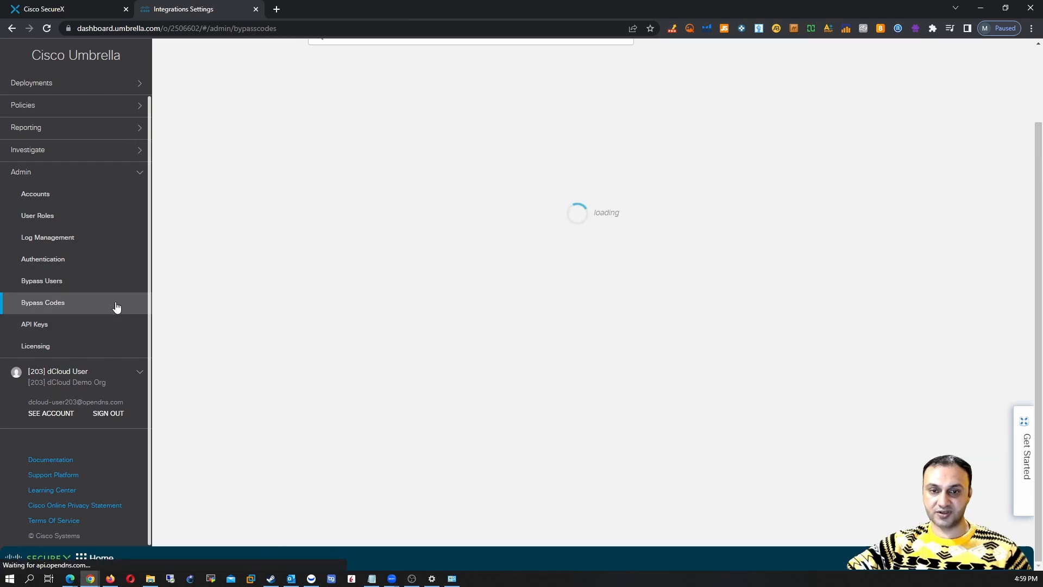
left_click(40, 326)
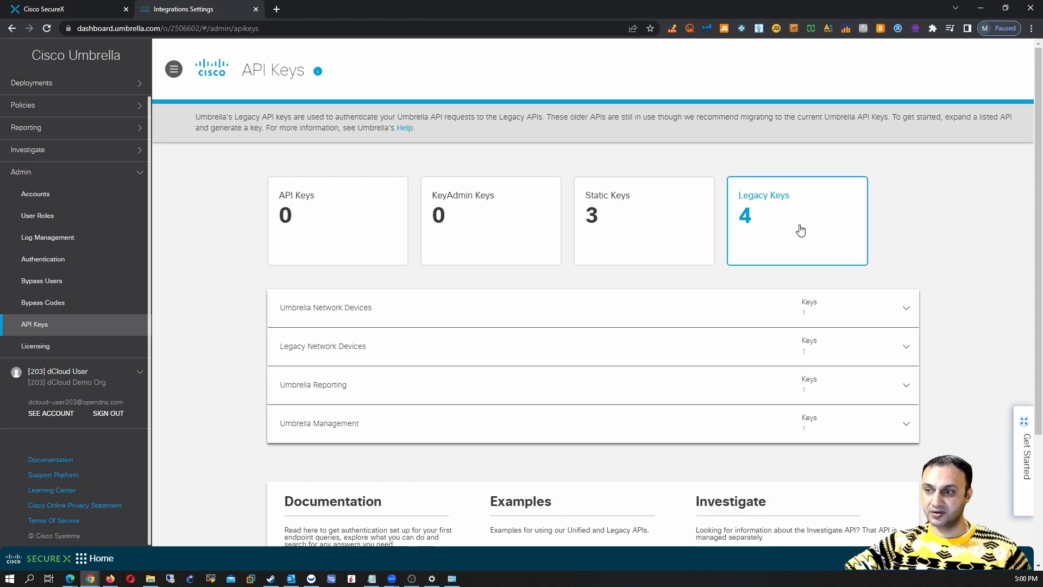
left_click(819, 317)
scroll(699, 433, "down", 2)
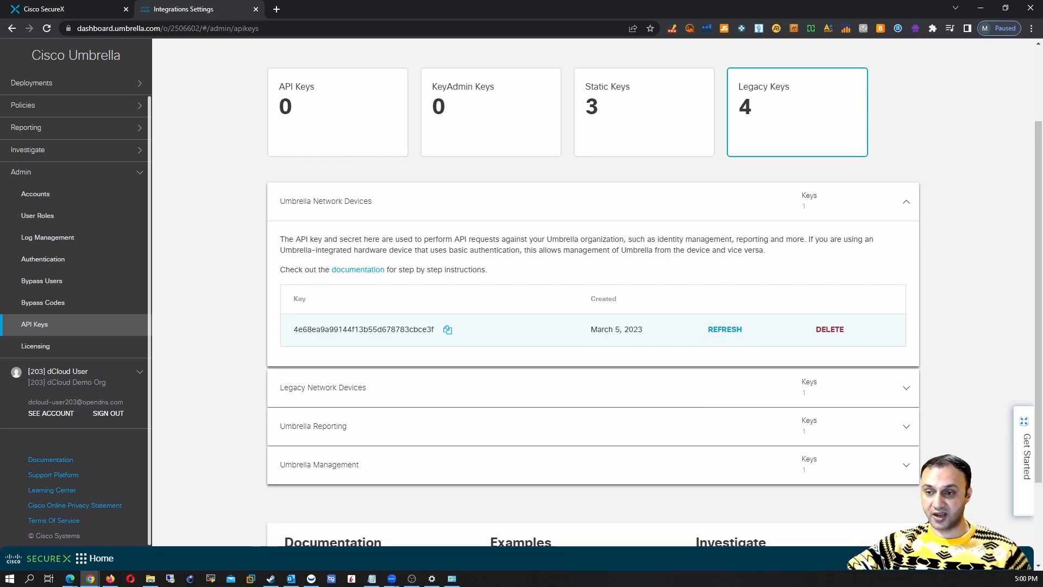
Return to SecureX, check the completed Umbrella module form, save it with Create Dashboard enabled, and check the module's status
left_click(63, 5)
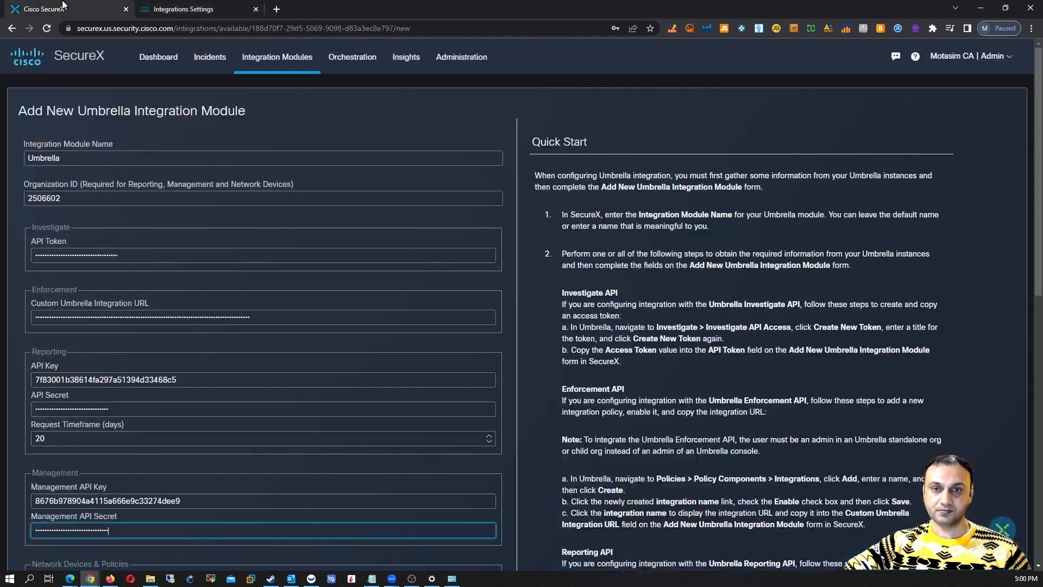
scroll(187, 464, "down", 3)
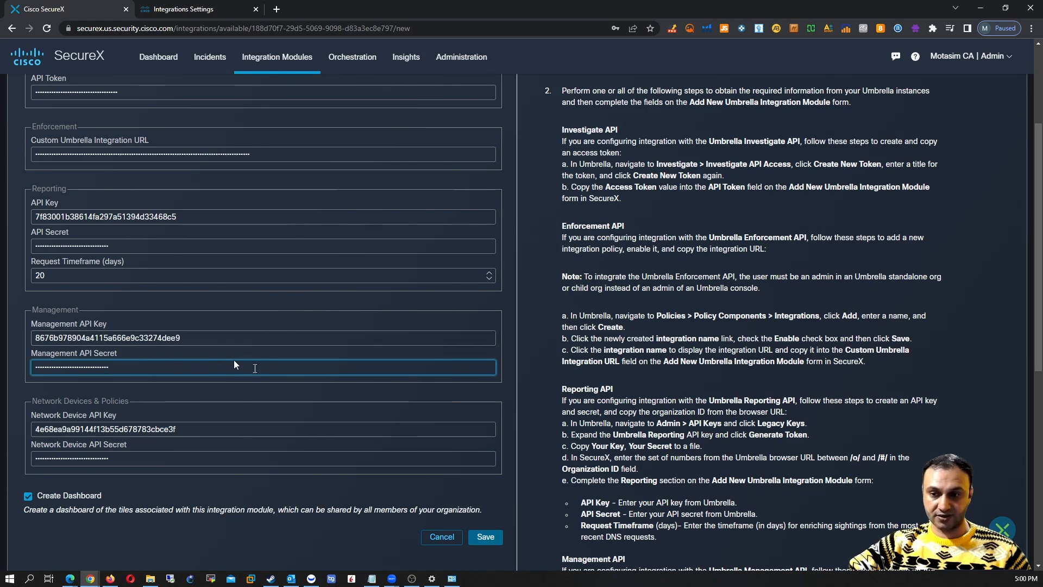
scroll(357, 406, "up", 1)
scroll(357, 406, "down", 2)
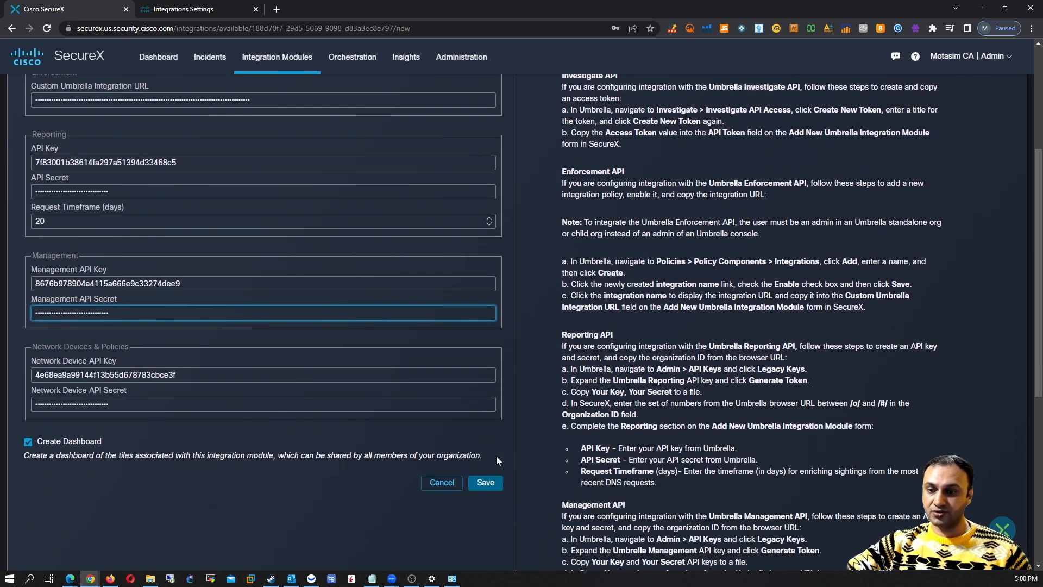
left_click(486, 484)
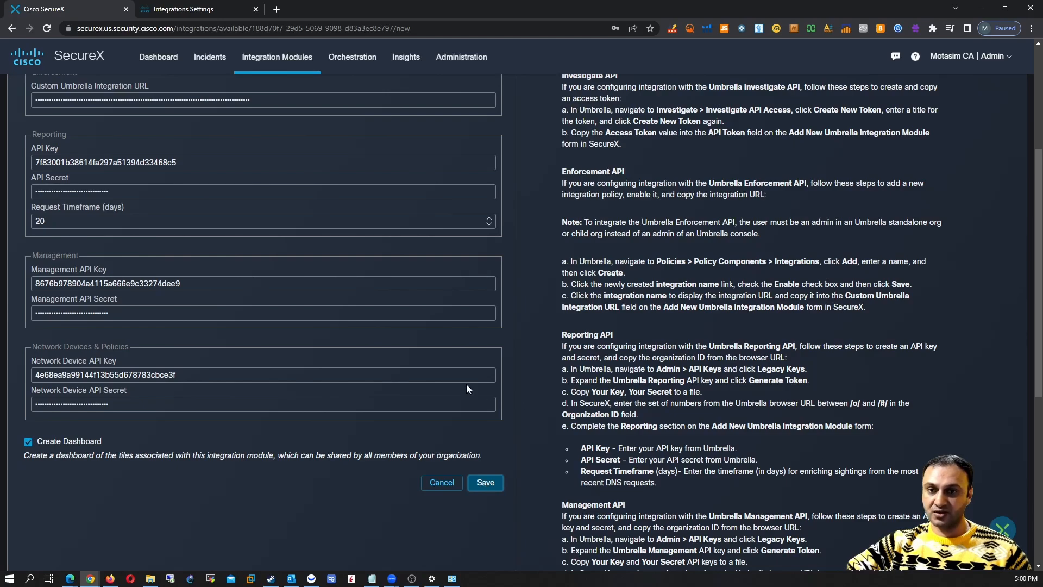
scroll(466, 384, "up", 4)
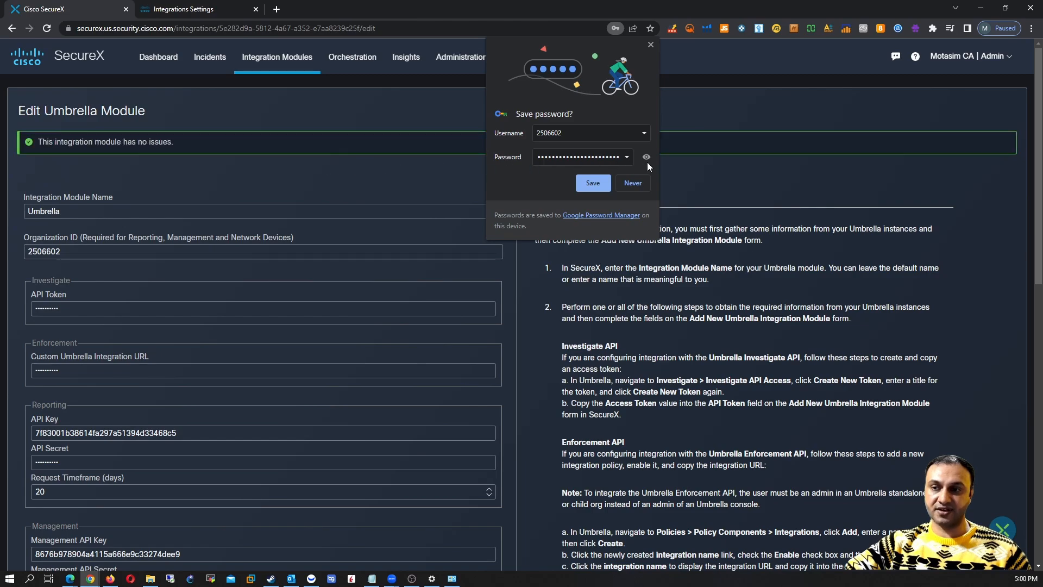
Dismiss the browser's offer to save the password and open the Networks page under Deployments in Cisco Umbrella
left_click(652, 46)
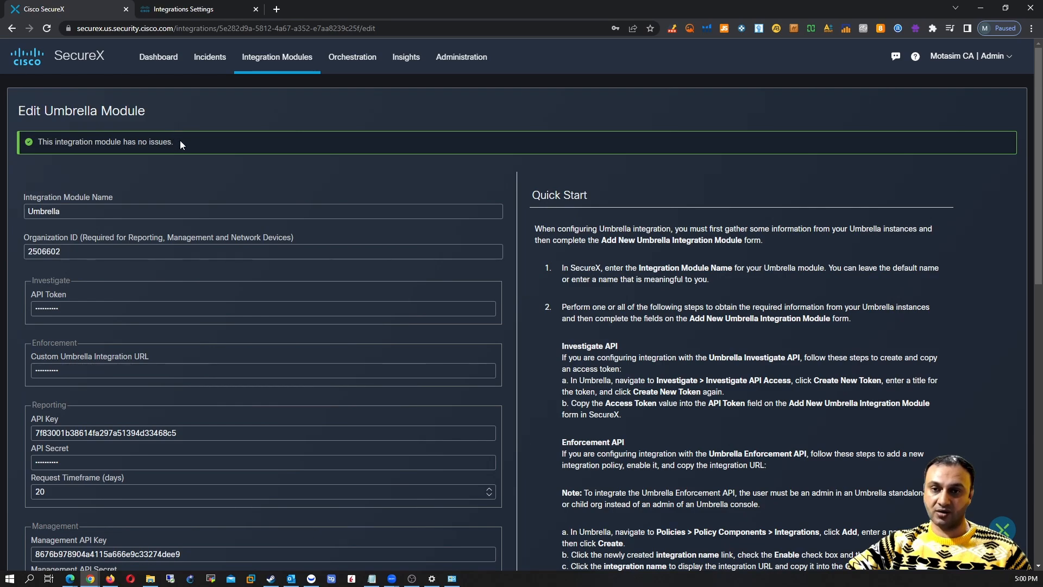
left_click(198, 10)
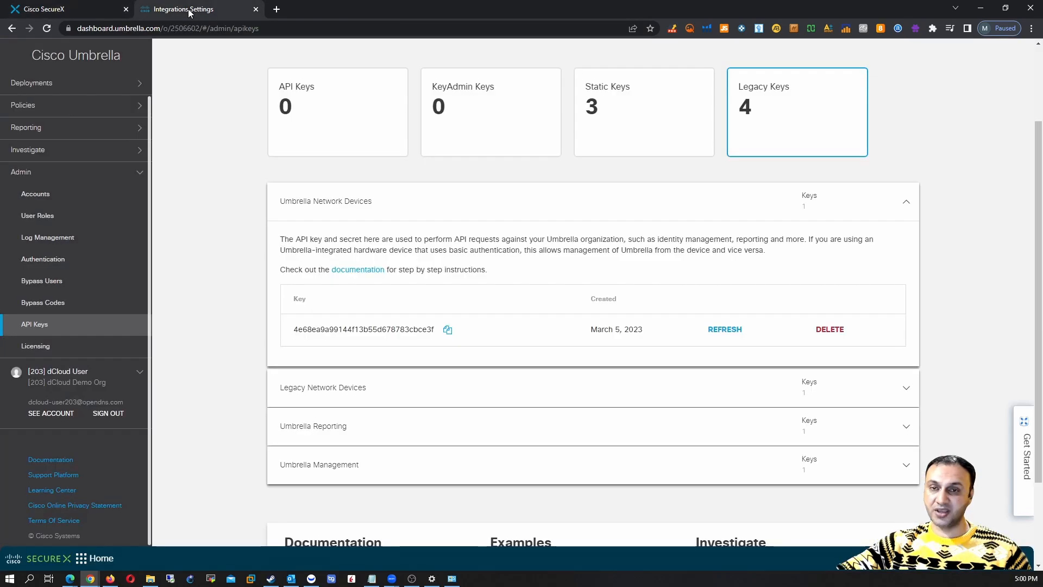
scroll(258, 233, "up", 2)
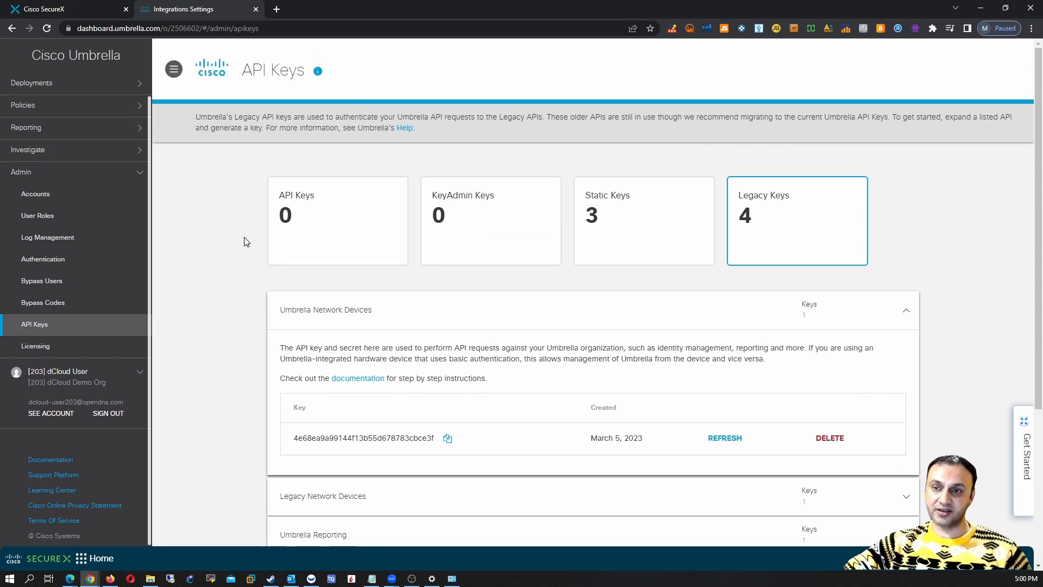
left_click(90, 87)
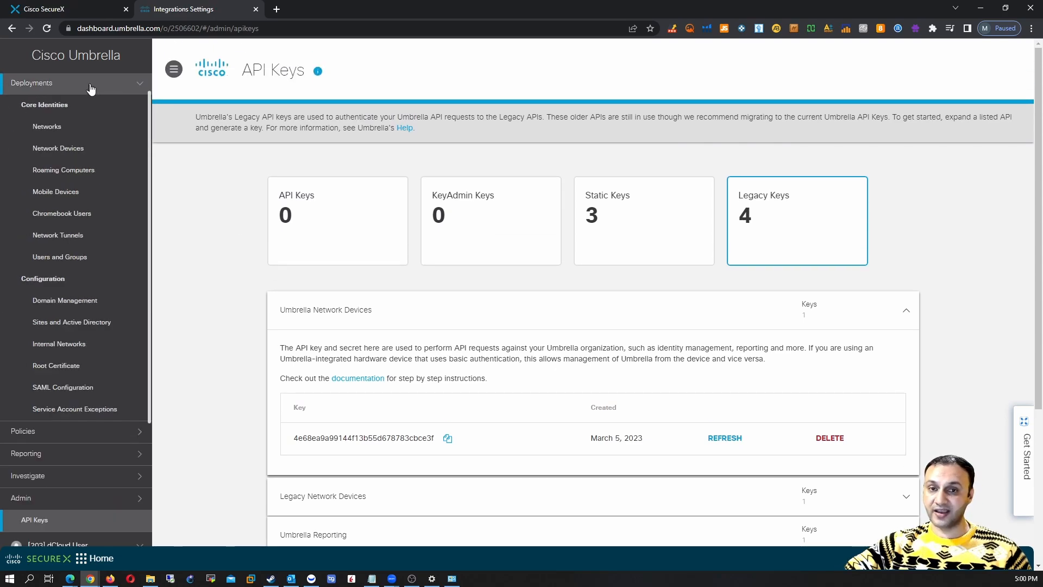
left_click(61, 134)
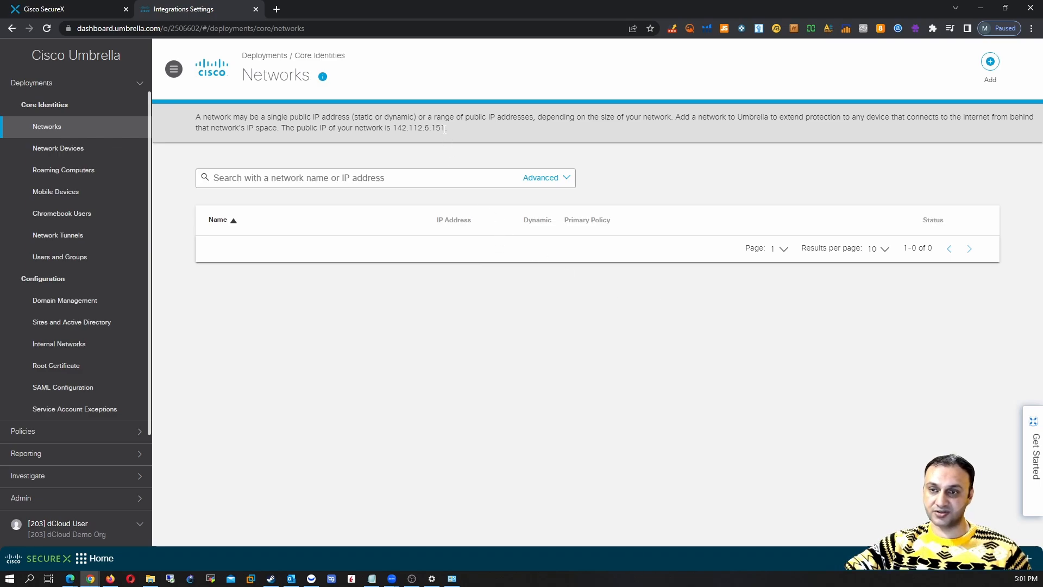
Copy the public IP address given in the Networks page description, glance at the SecureX module, and return to Umbrella
left_click_drag(445, 129, 393, 133)
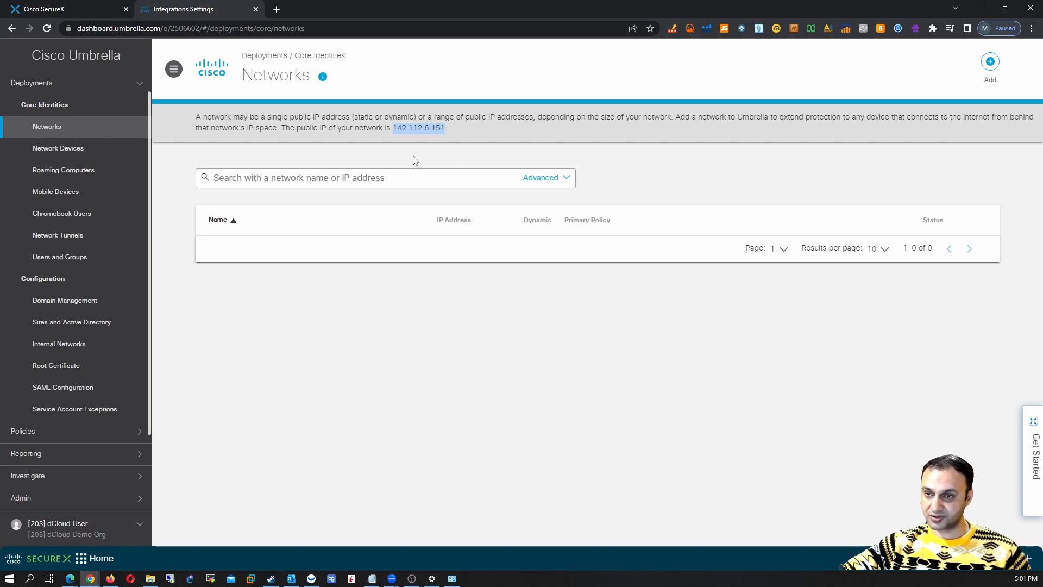
right_click(420, 129)
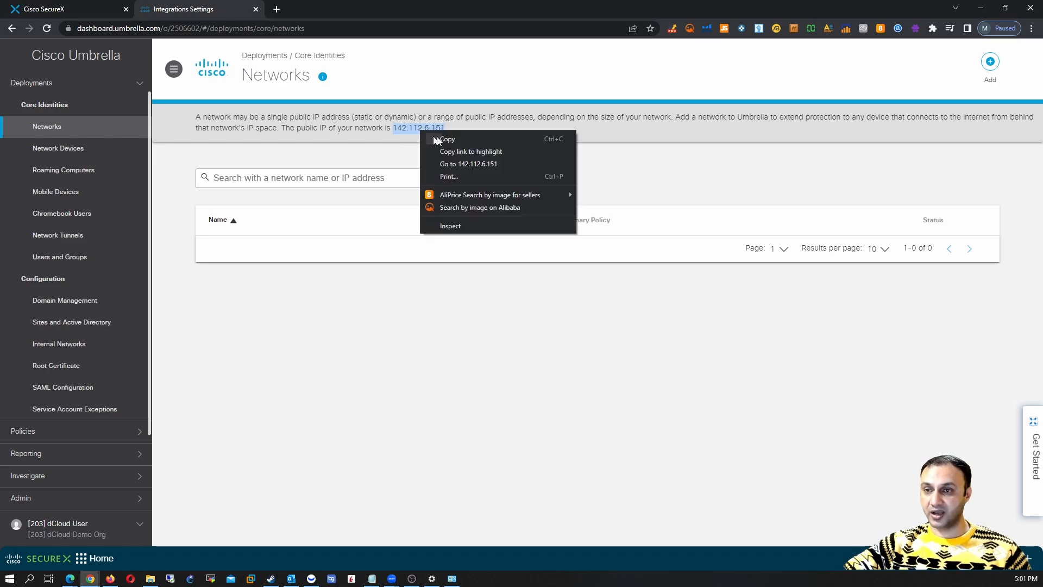
left_click(439, 138)
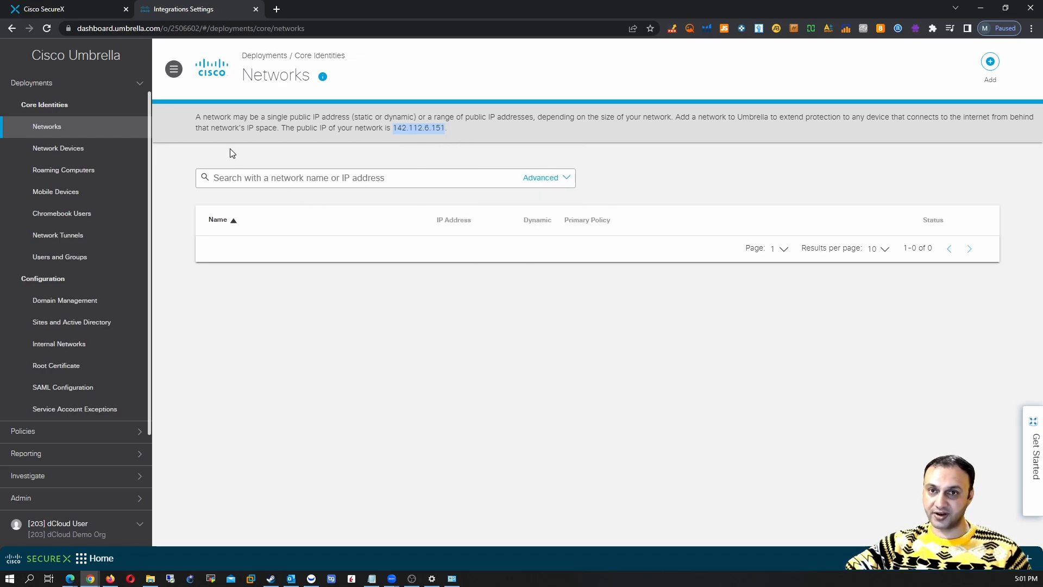
left_click(87, 8)
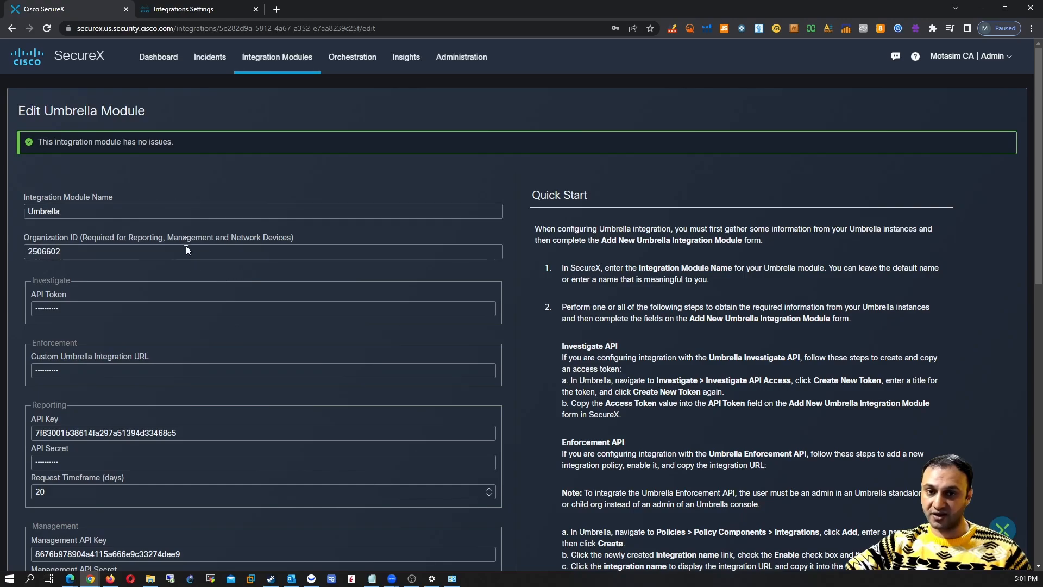
left_click(200, 9)
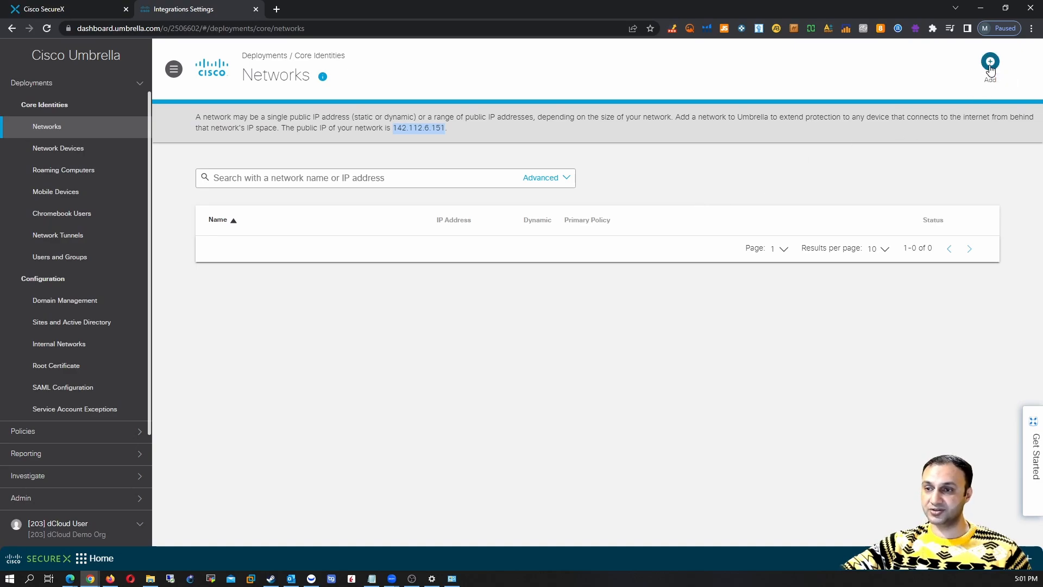
Add an IPv4-only network named Network-A using the copied address 142.112.6.151 with prefix length 32, and save it
left_click(989, 65)
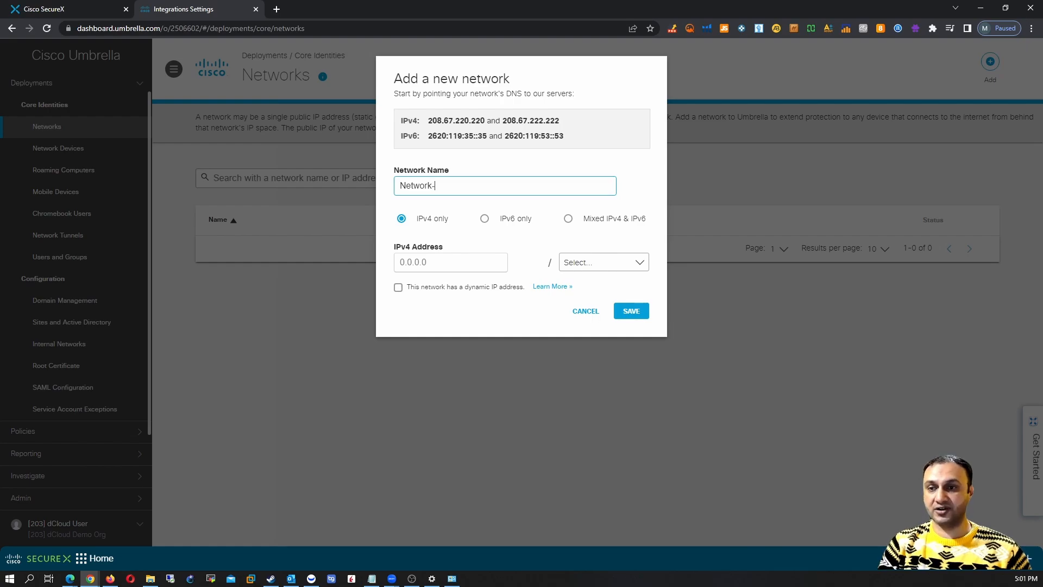
left_click(467, 262)
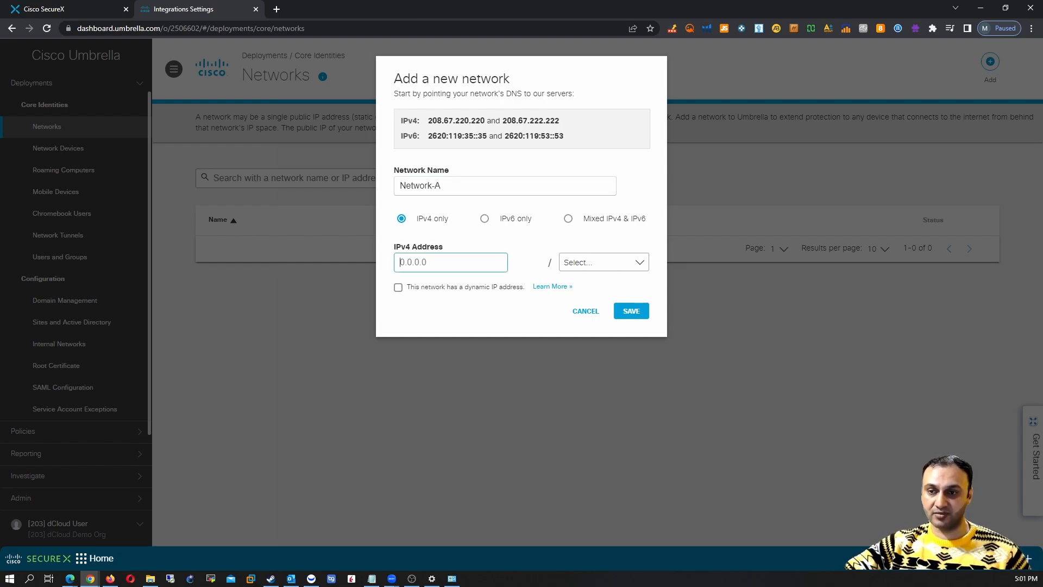
key("ctrl+v")
left_click(612, 270)
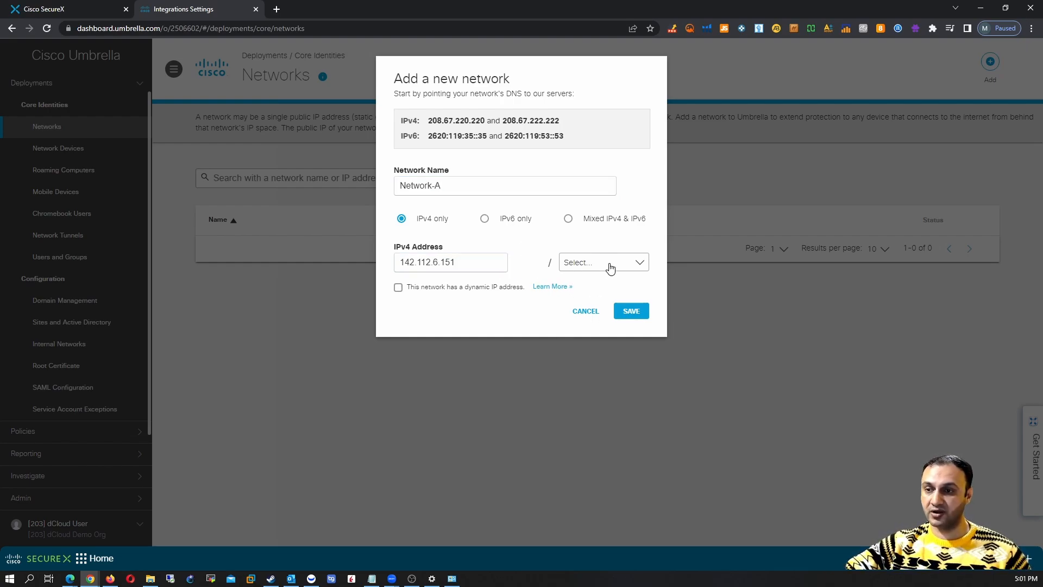
left_click(596, 283)
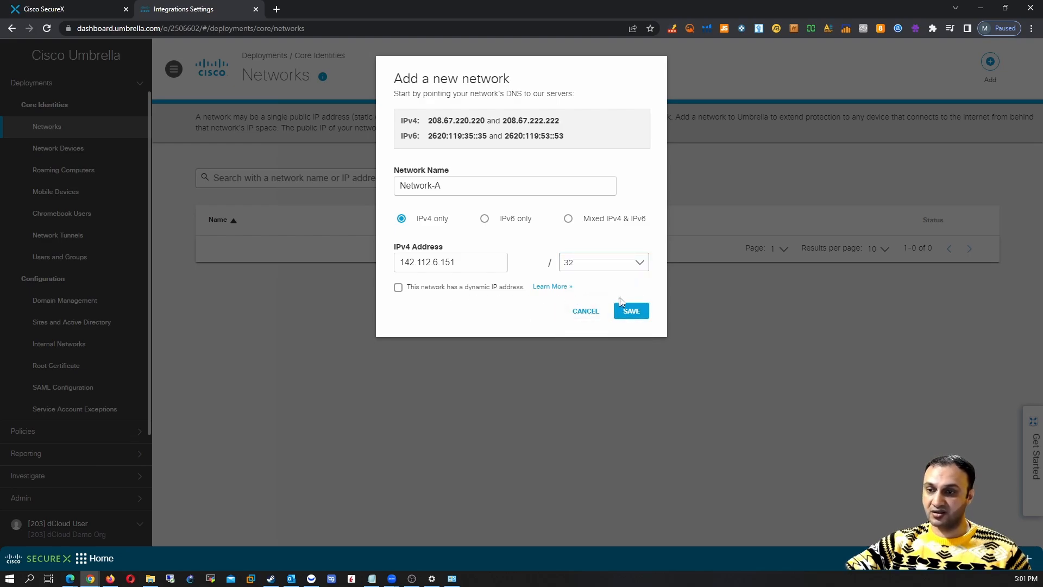
left_click(631, 311)
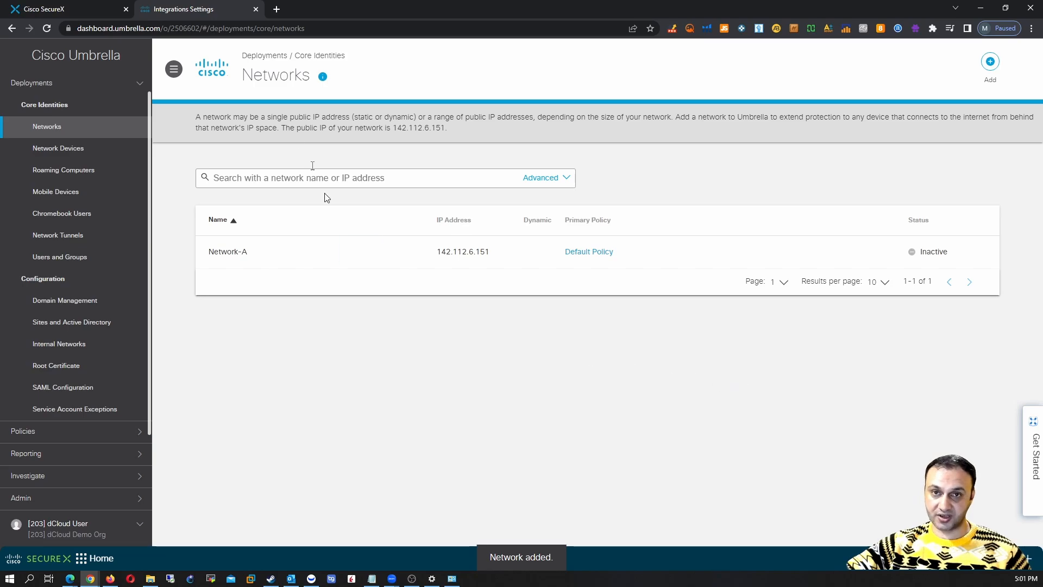
Switch to SecureX and create a new dashboard named Umbrella
left_click(86, 9)
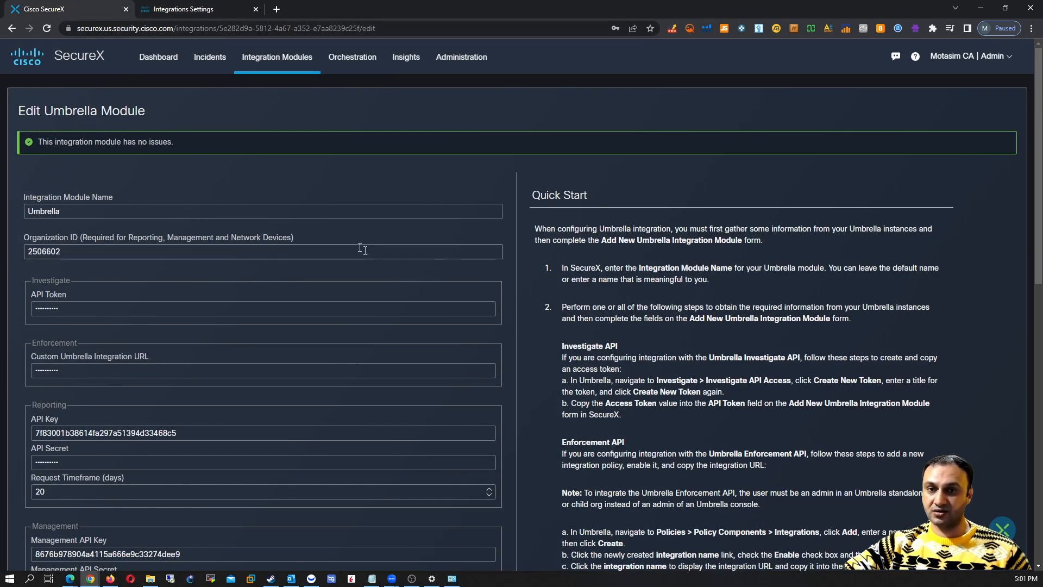
left_click(158, 57)
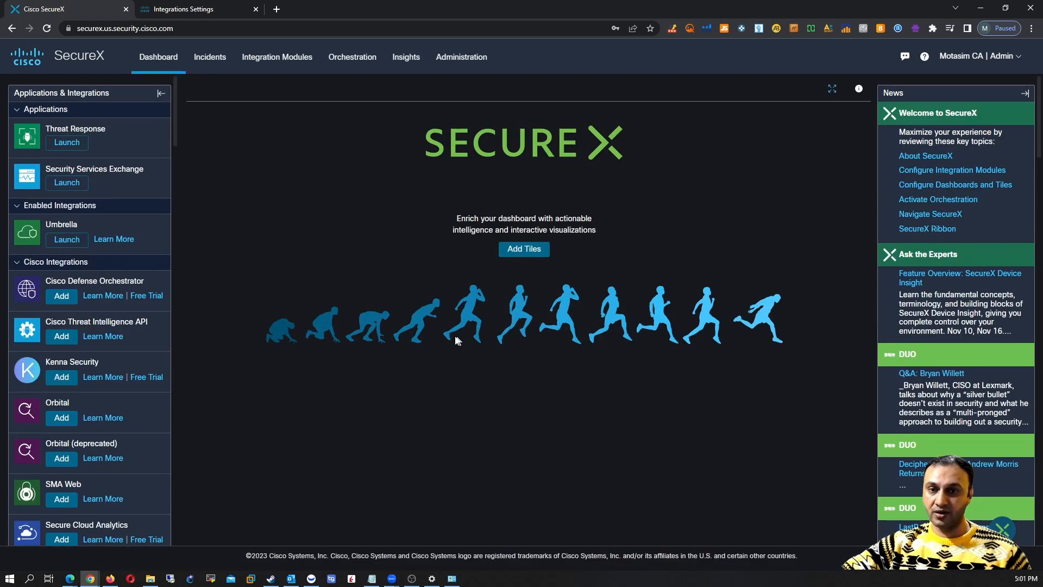
left_click(519, 251)
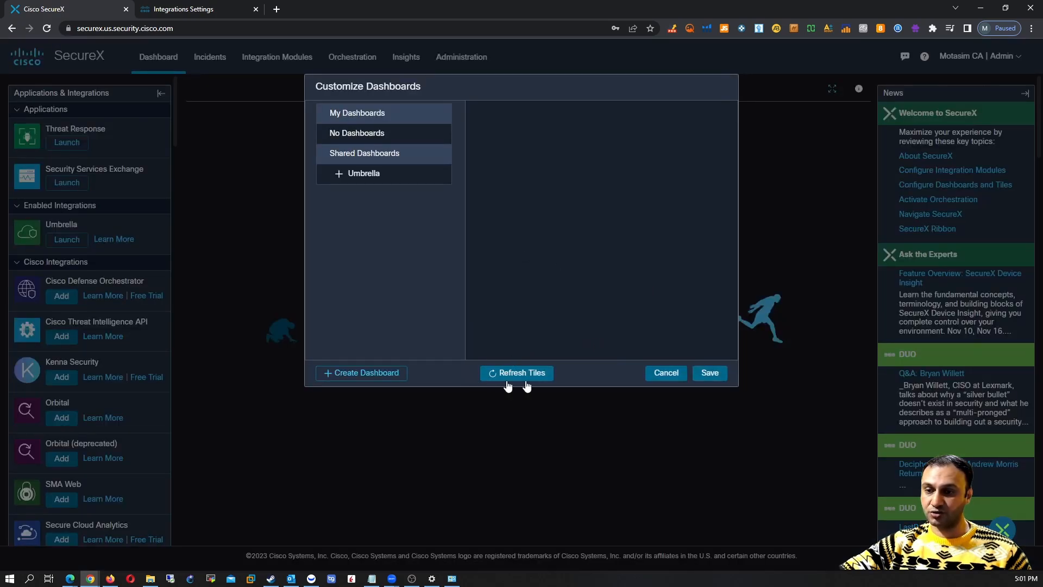
left_click(382, 372)
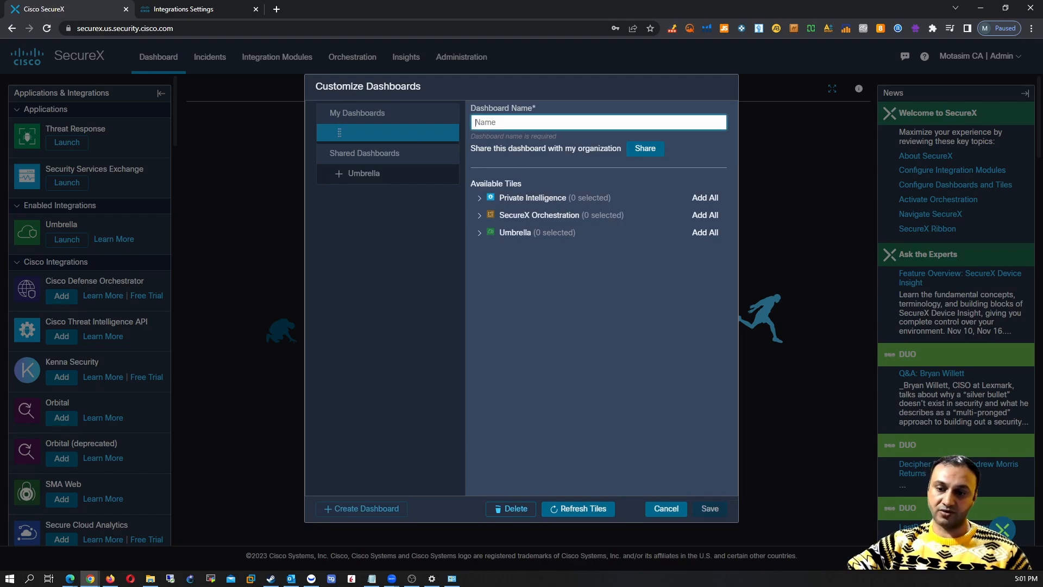
type("U")
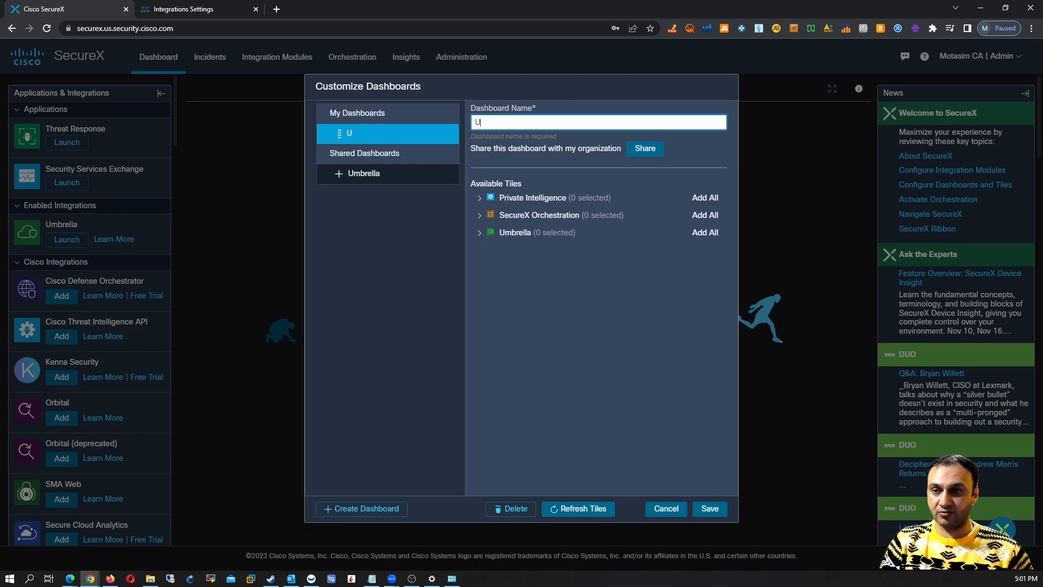
type("mbrella")
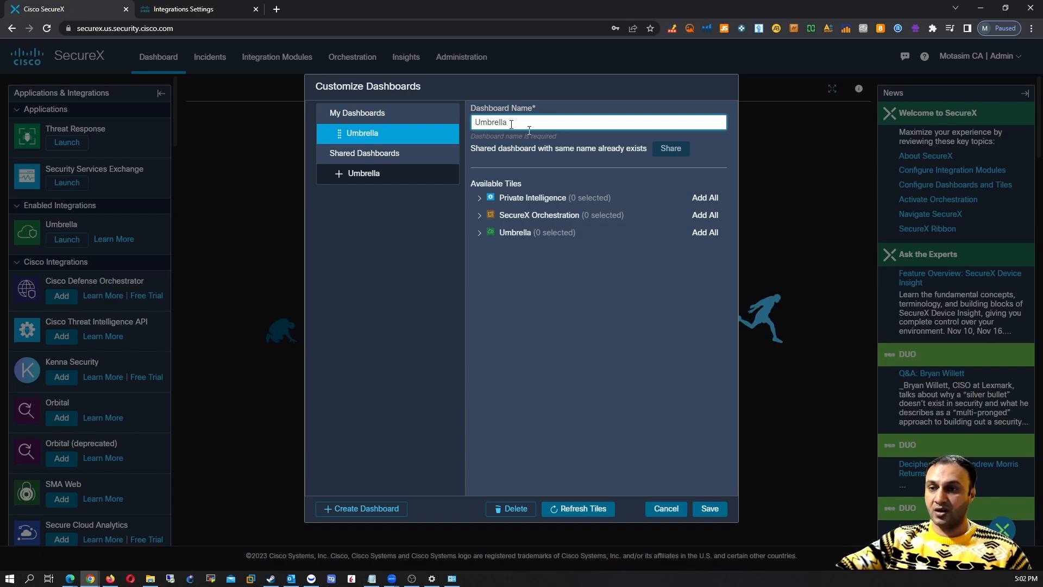
Add all available Umbrella tiles to the new dashboard, save it, and look through the tiles down to Request Summary
left_click(479, 233)
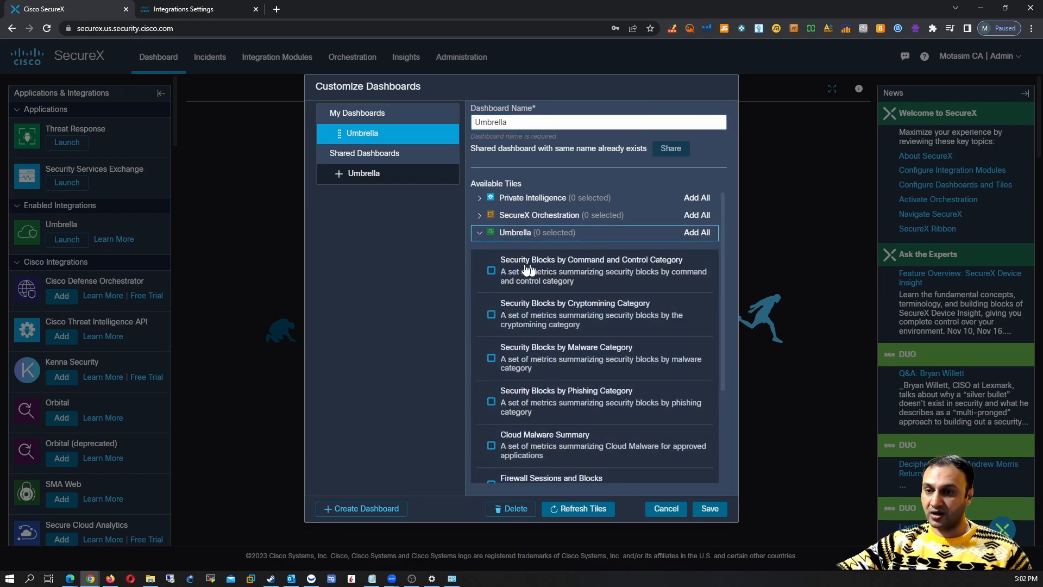
left_click(695, 232)
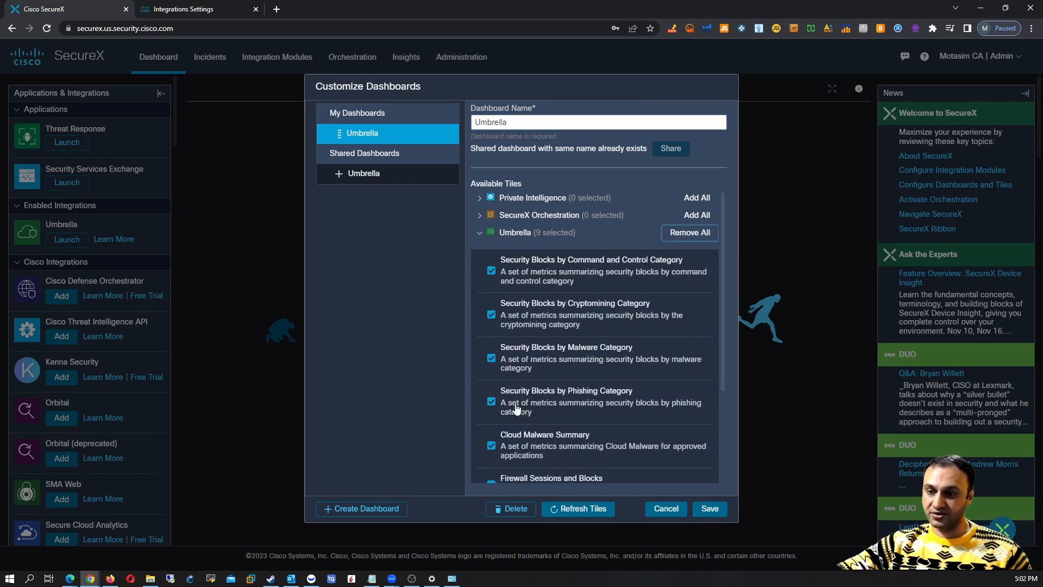
scroll(516, 409, "down", 3)
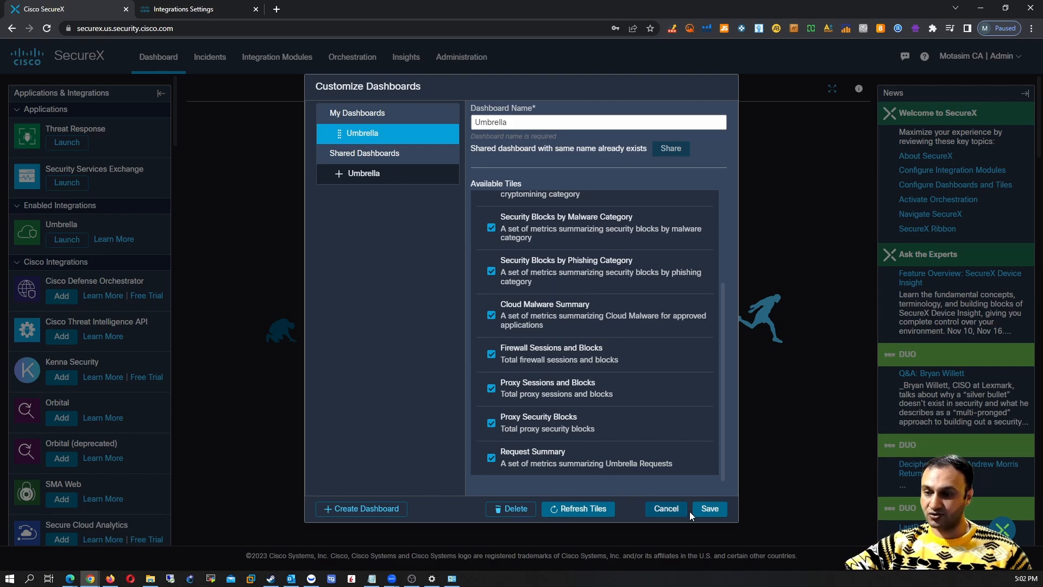
left_click(706, 509)
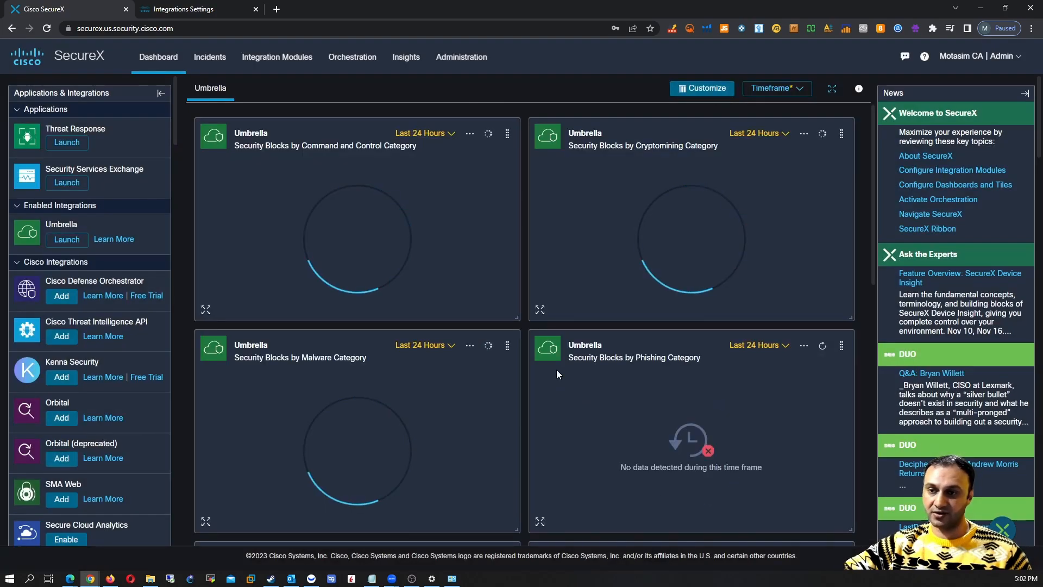
scroll(621, 392, "down", 1)
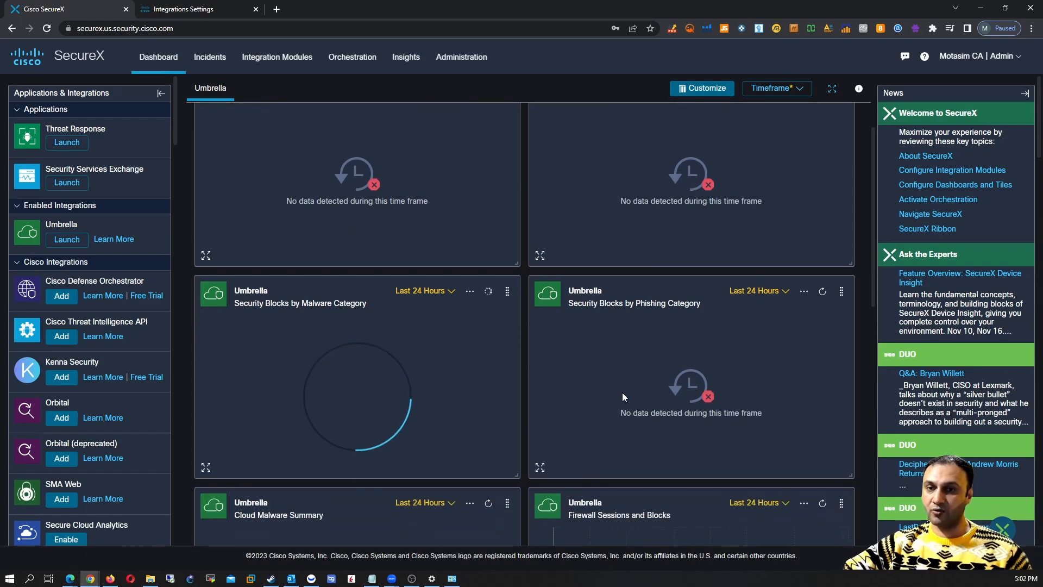
scroll(627, 394, "down", 10)
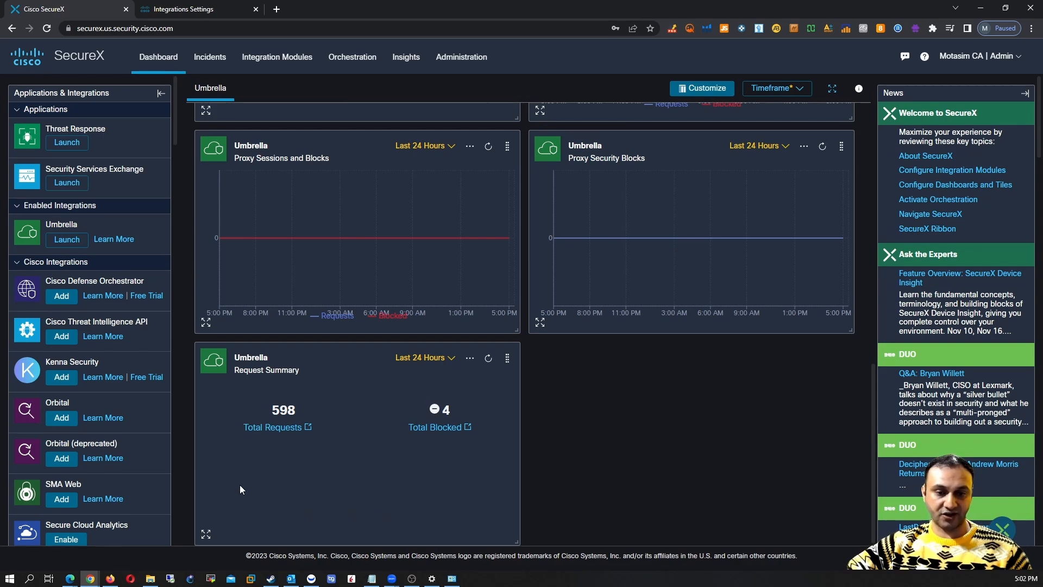
Return to Umbrella and reload the Networks page to check the status of Network-A
left_click(201, 9)
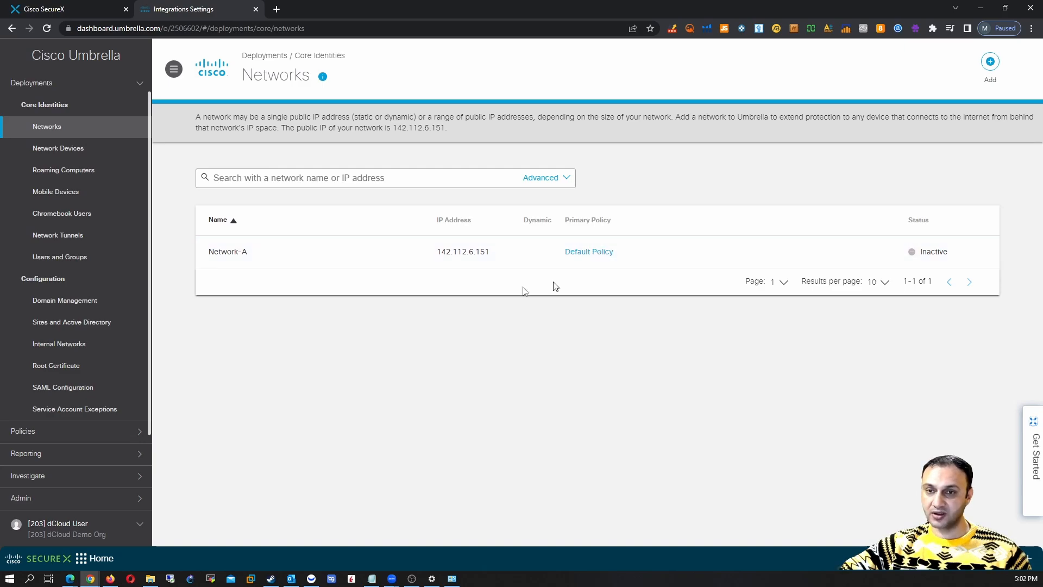
left_click(46, 30)
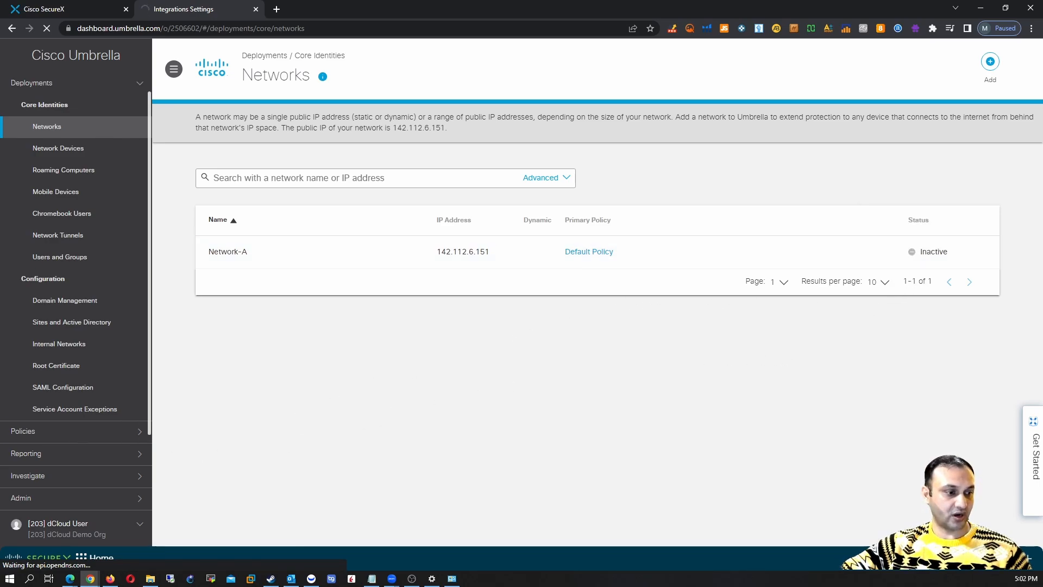
key("alt+Tab")
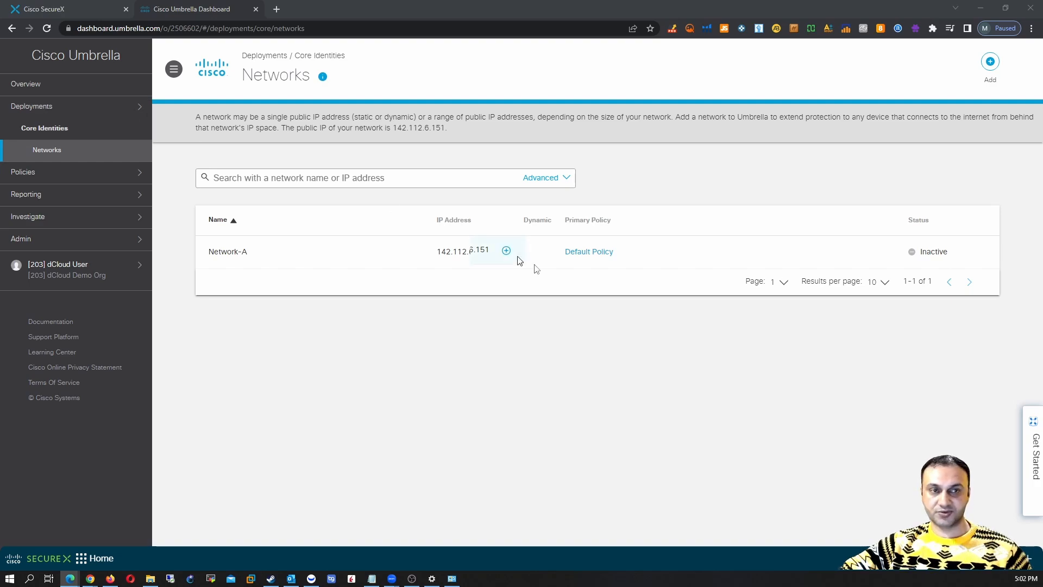
left_click(47, 29)
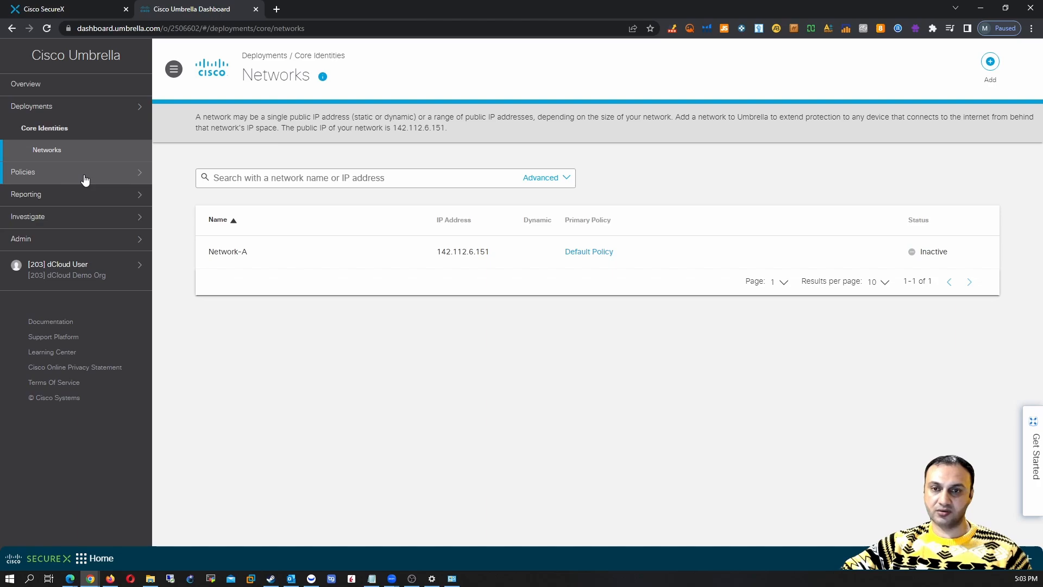
Open the Default Policy under DNS policies and set its custom content settings to block the News category
left_click(116, 173)
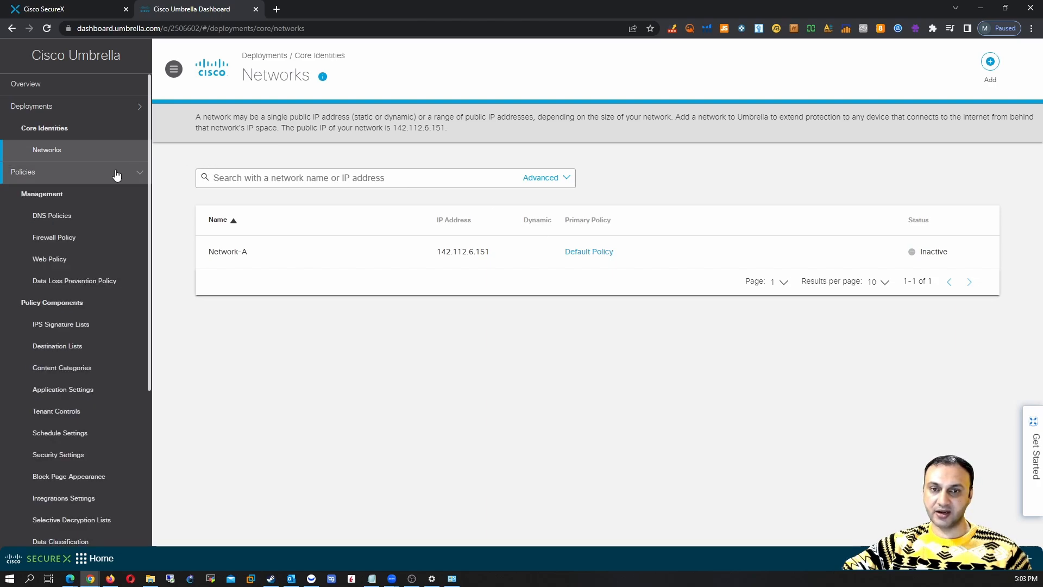
left_click(78, 217)
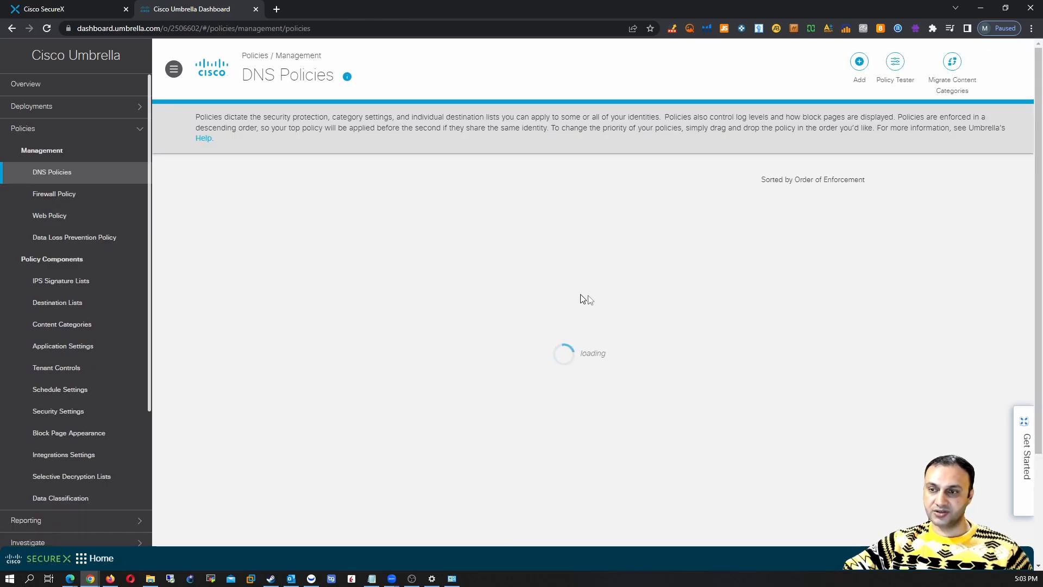
left_click(584, 264)
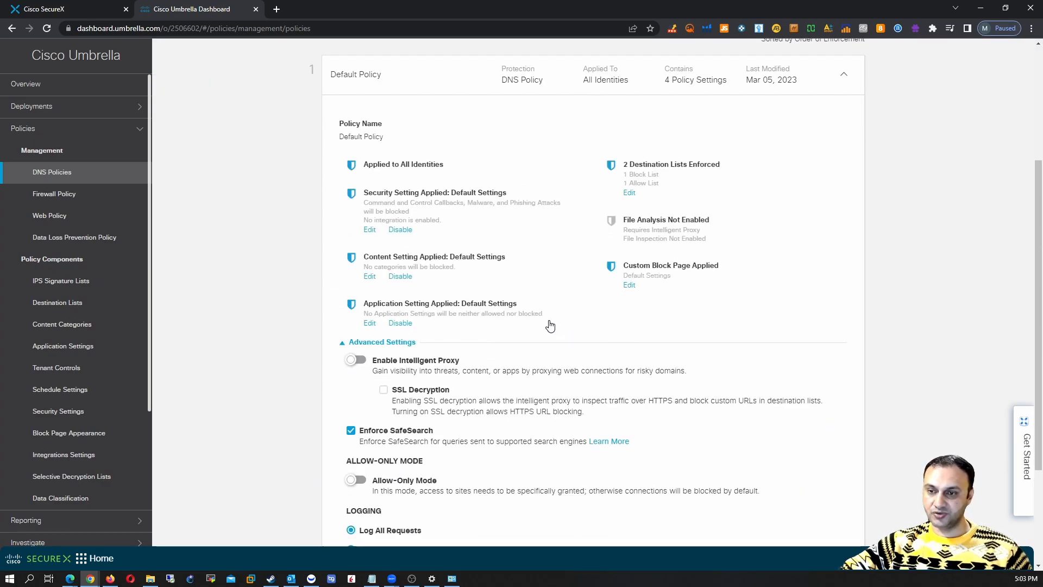
left_click(372, 279)
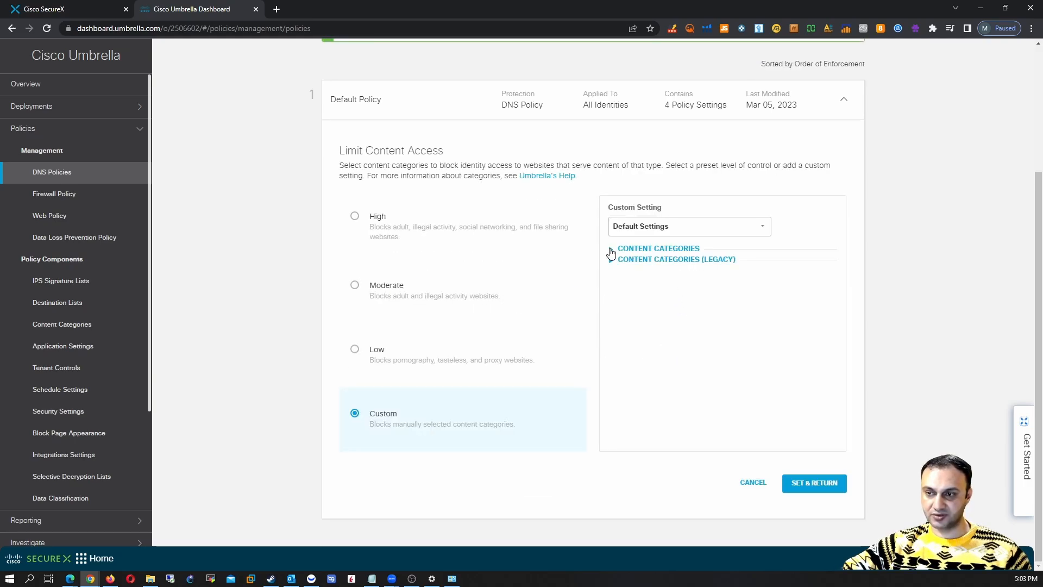
left_click(612, 250)
scroll(760, 369, "down", 5)
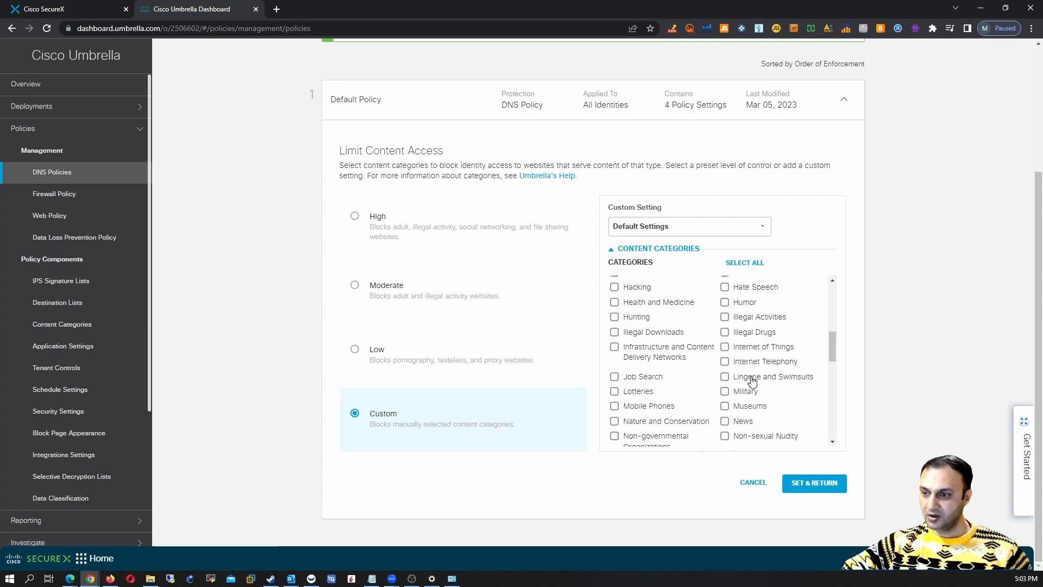
scroll(760, 378, "down", 2)
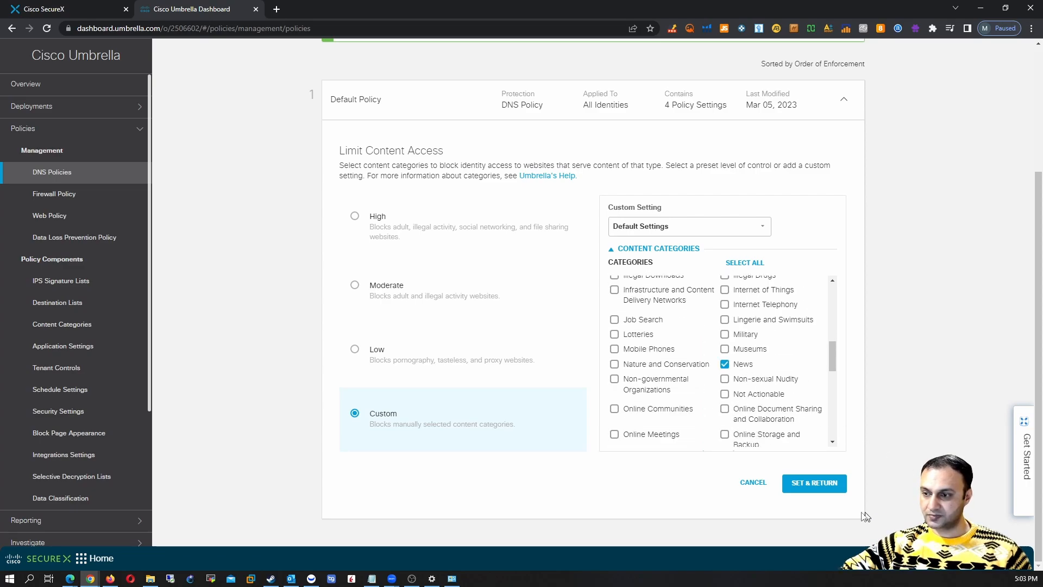
left_click(814, 482)
Enable Intelligent Proxy and SSL Decryption in the Default Policy's advanced settings, and review the policy's applied settings
scroll(437, 361, "down", 1)
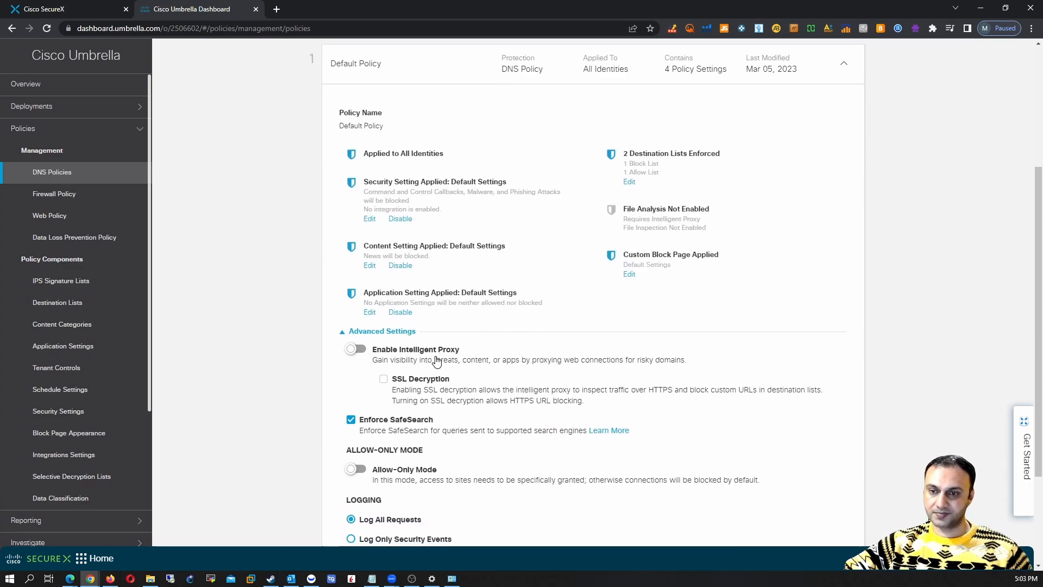
left_click(355, 348)
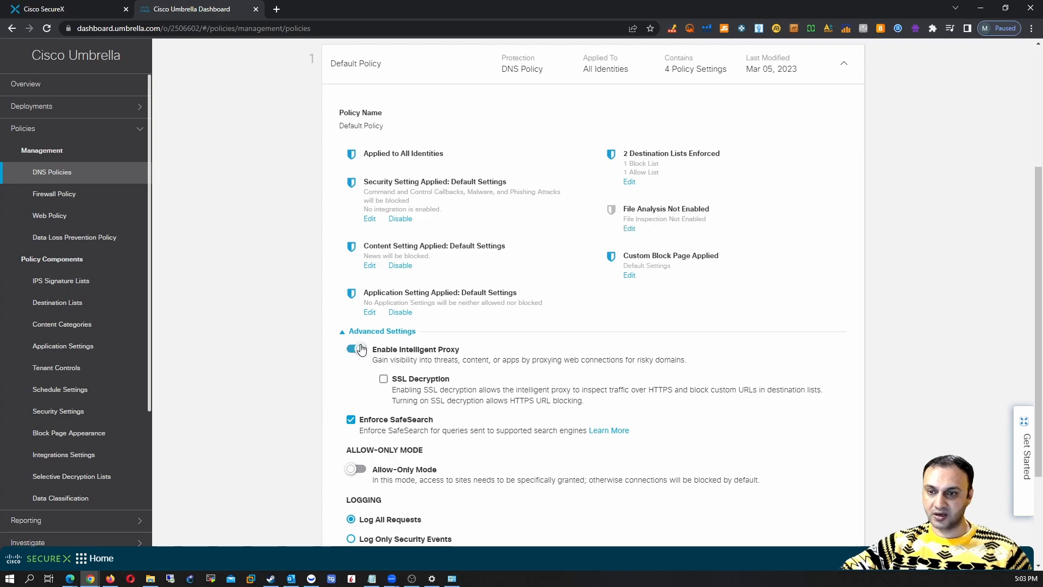
left_click(421, 381)
scroll(559, 437, "down", 2)
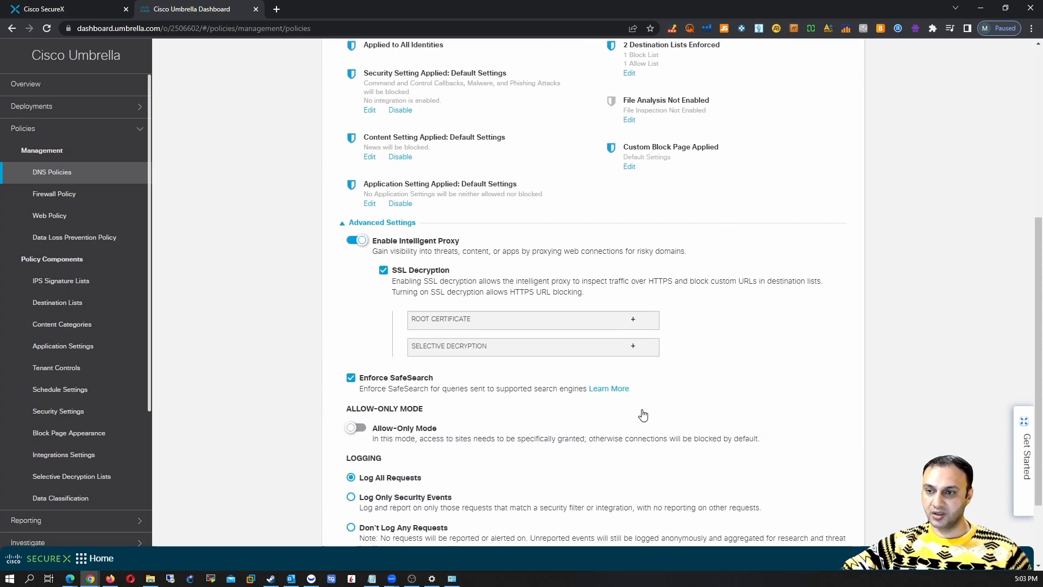
scroll(727, 431, "up", 4)
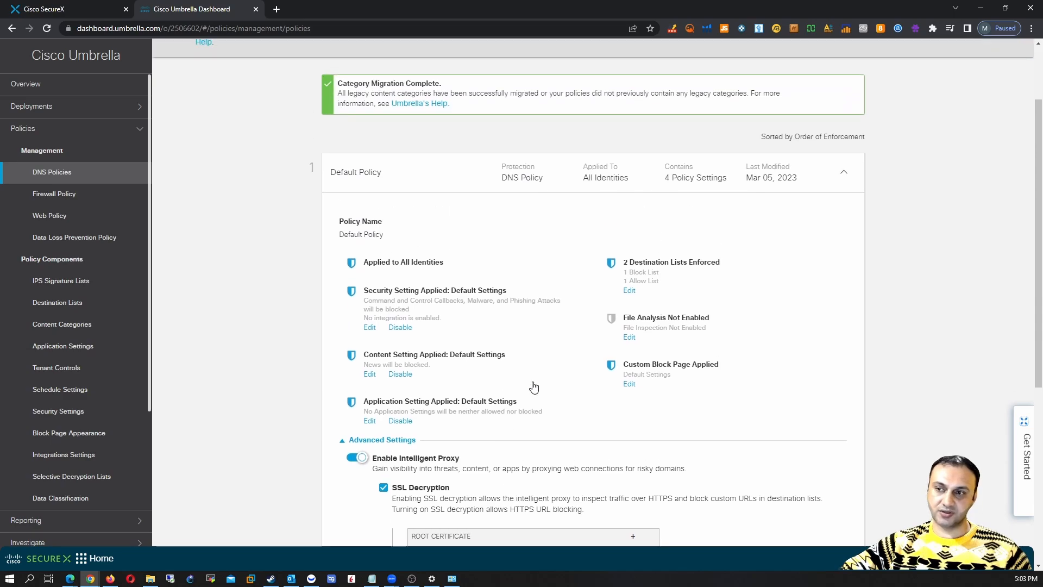
scroll(534, 386, "up", 2)
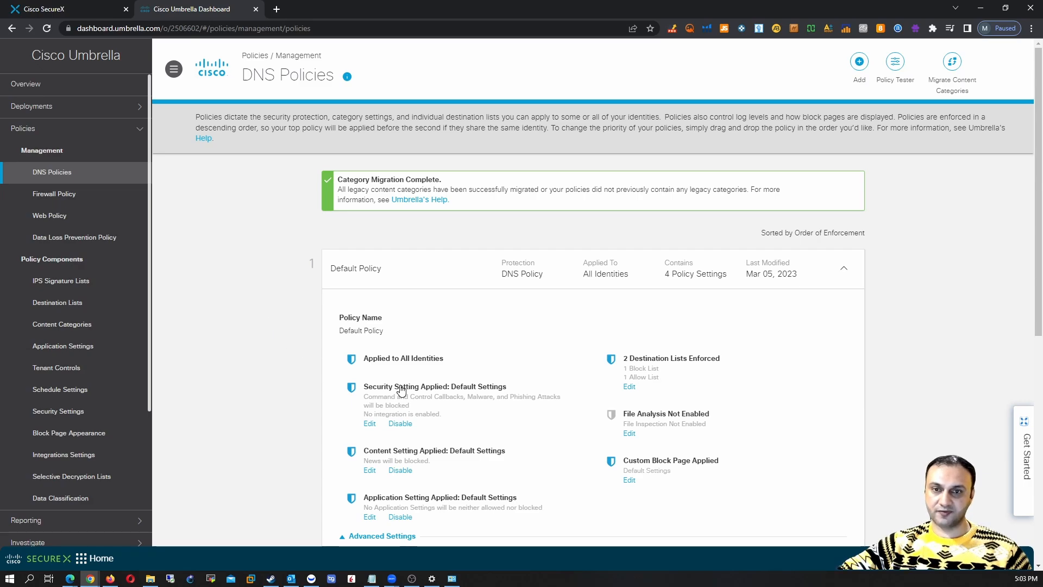
scroll(401, 389, "down", 4)
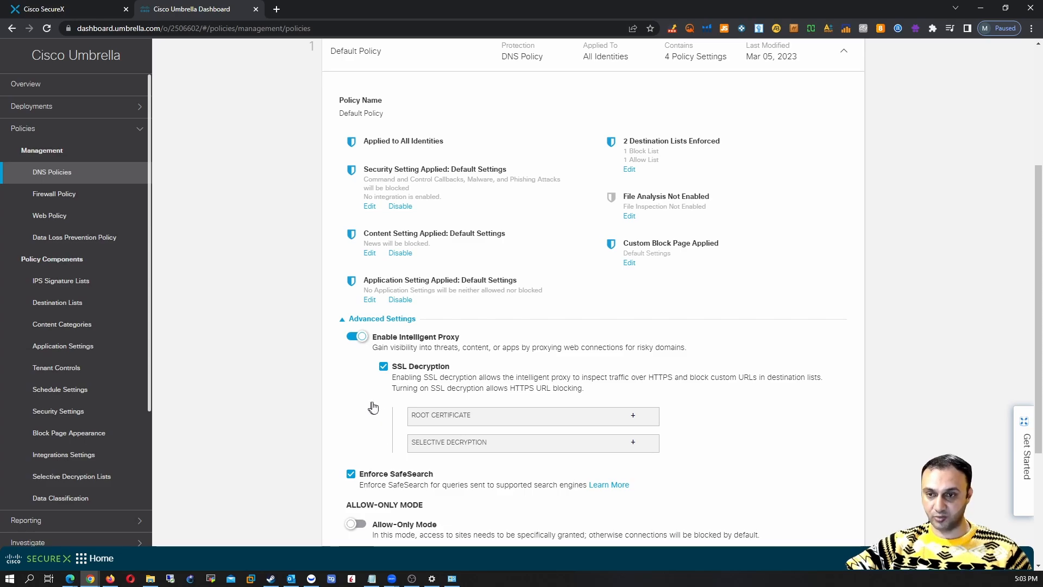
scroll(377, 408, "up", 2)
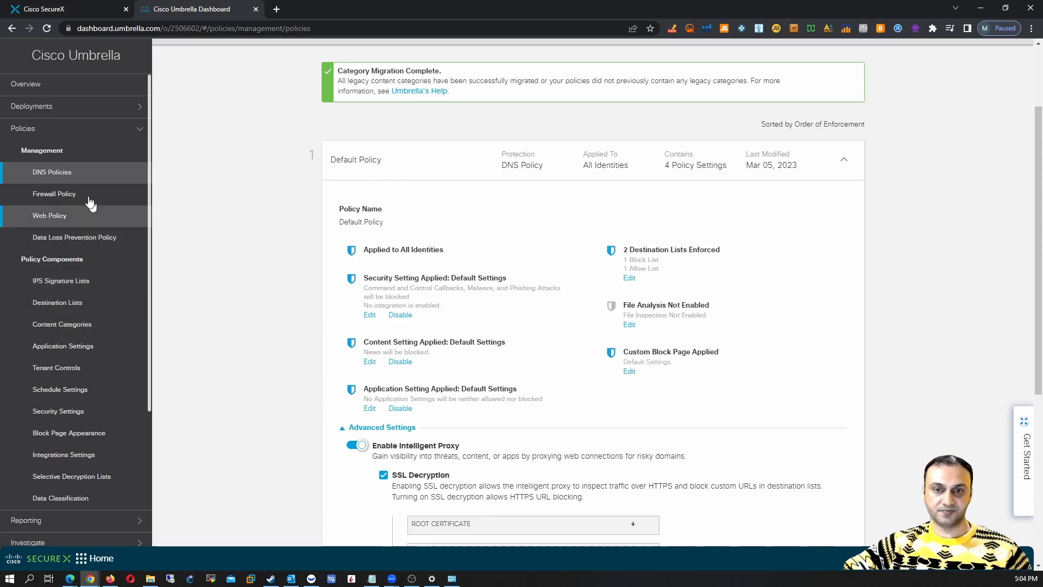
left_click(76, 171)
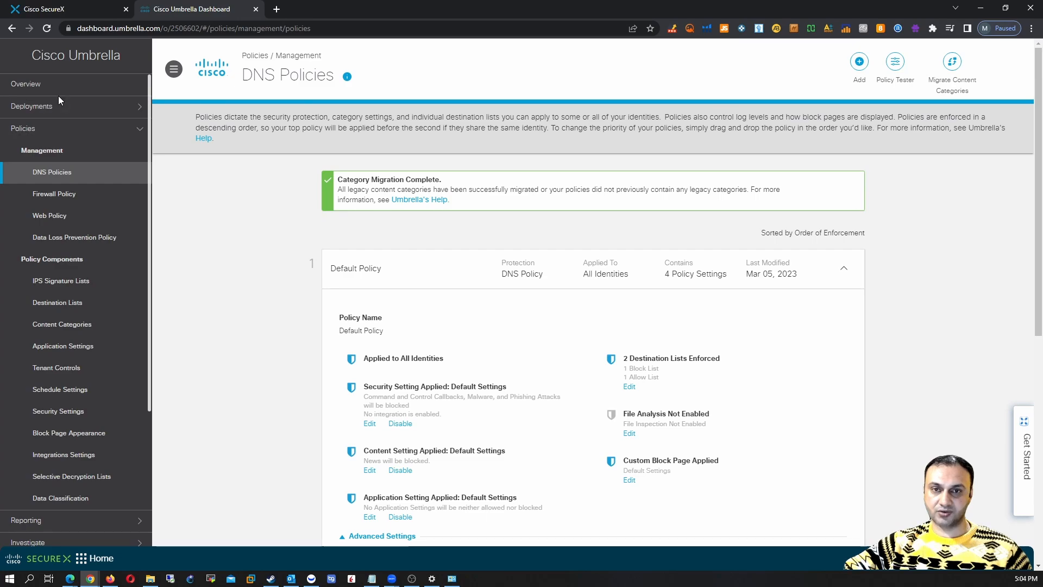
Go back to the Networks deployment page and reload it to check the status of Network-A
left_click(51, 106)
left_click(91, 158)
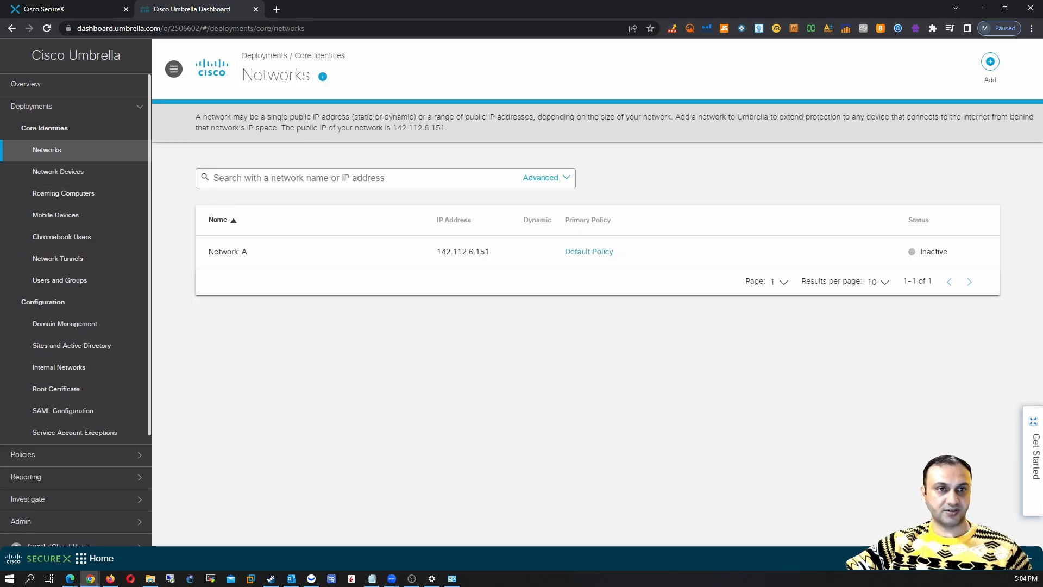
key("alt+Tab")
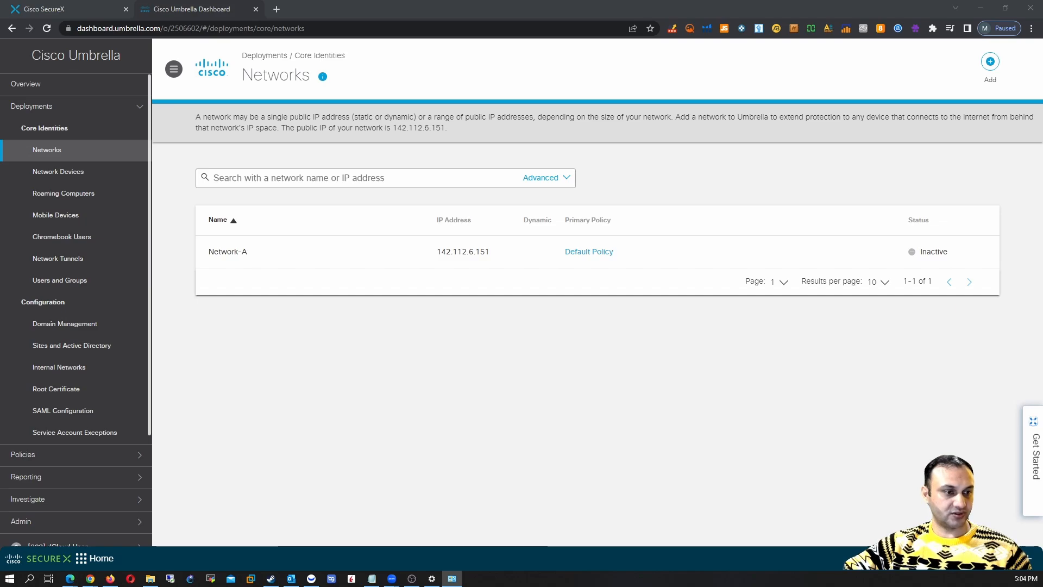
left_click_drag(0, 211, 0, 209)
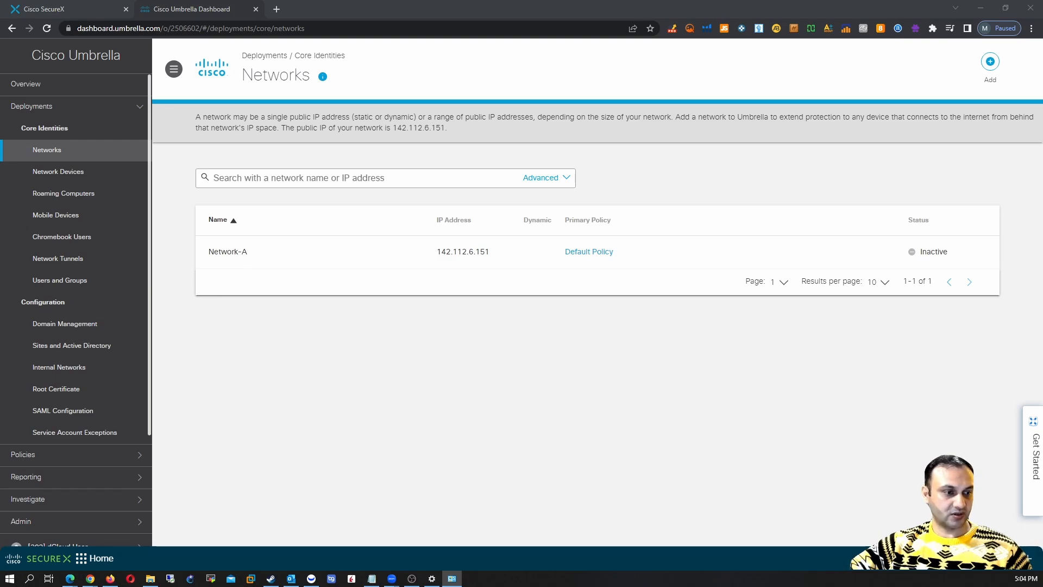
left_click(47, 29)
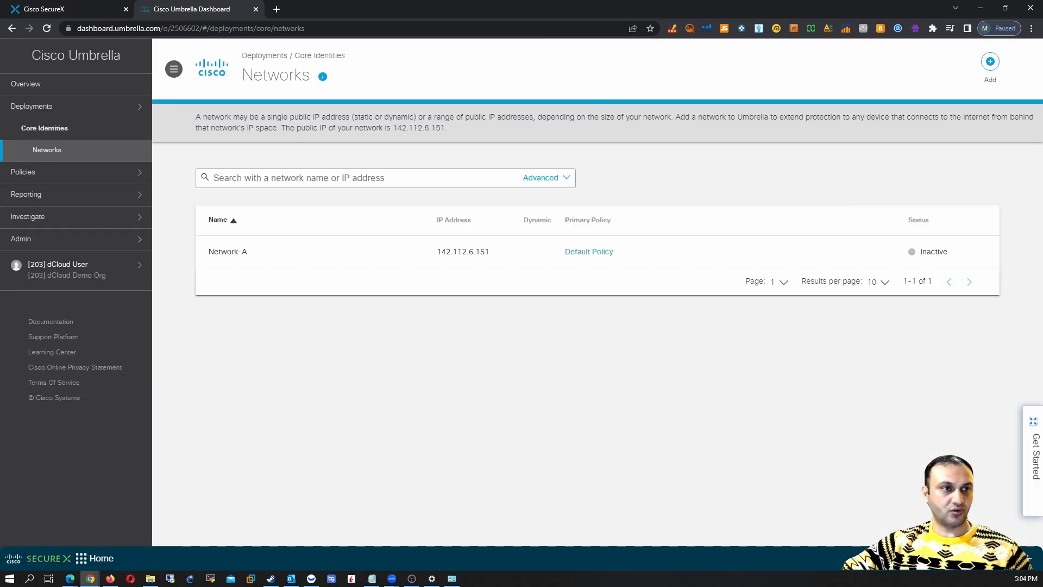
key("alt+Tab")
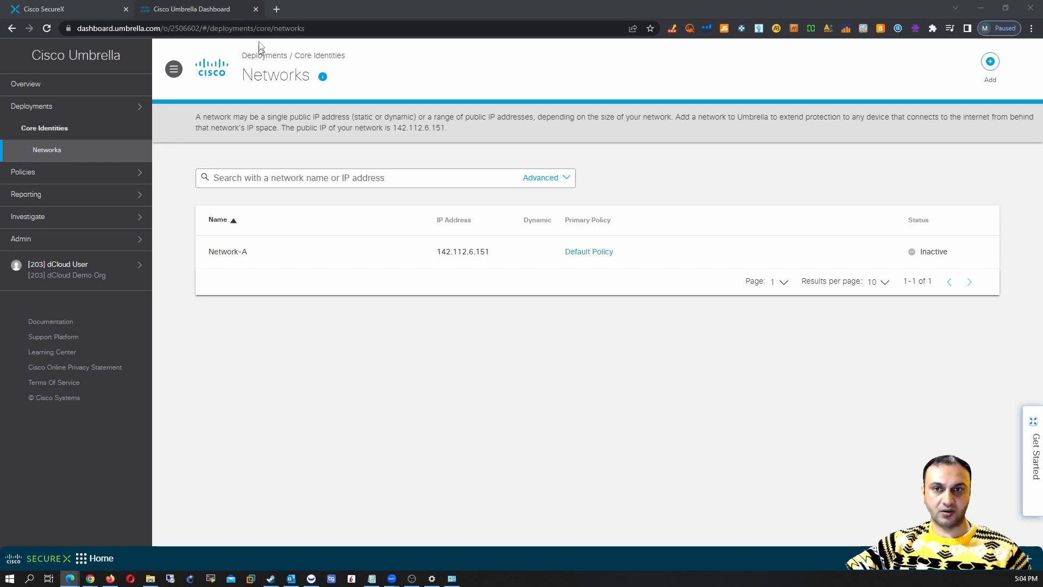
Visit bbc.com in a new browser tab to test the News category block
left_click(276, 9)
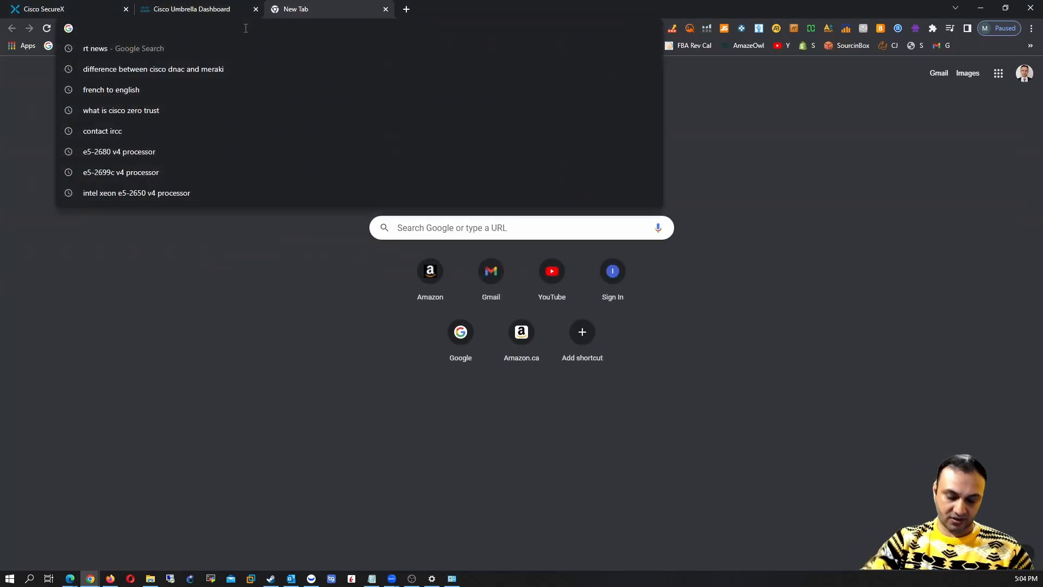
type("bbc.com")
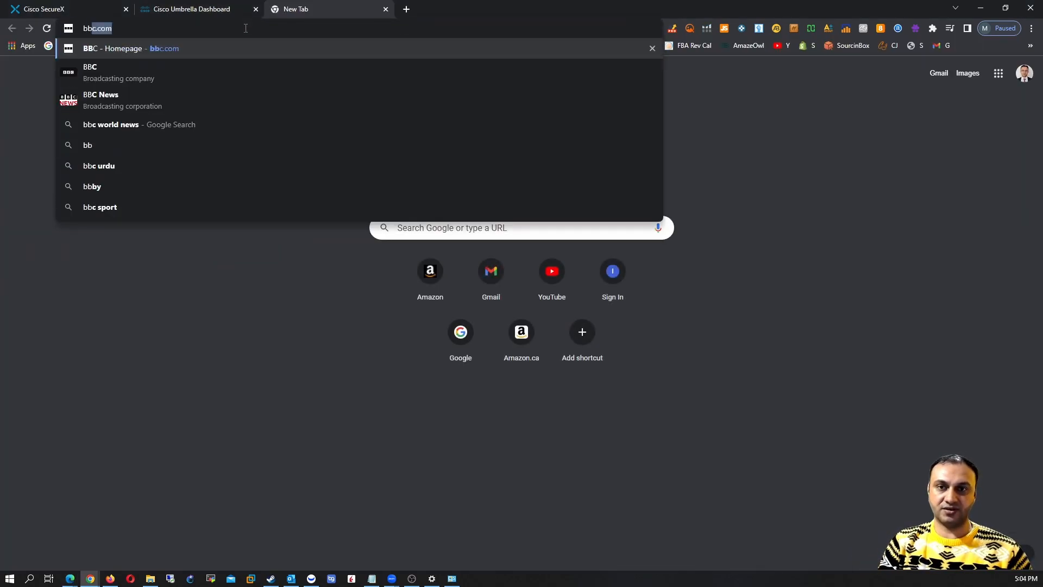
key("Return")
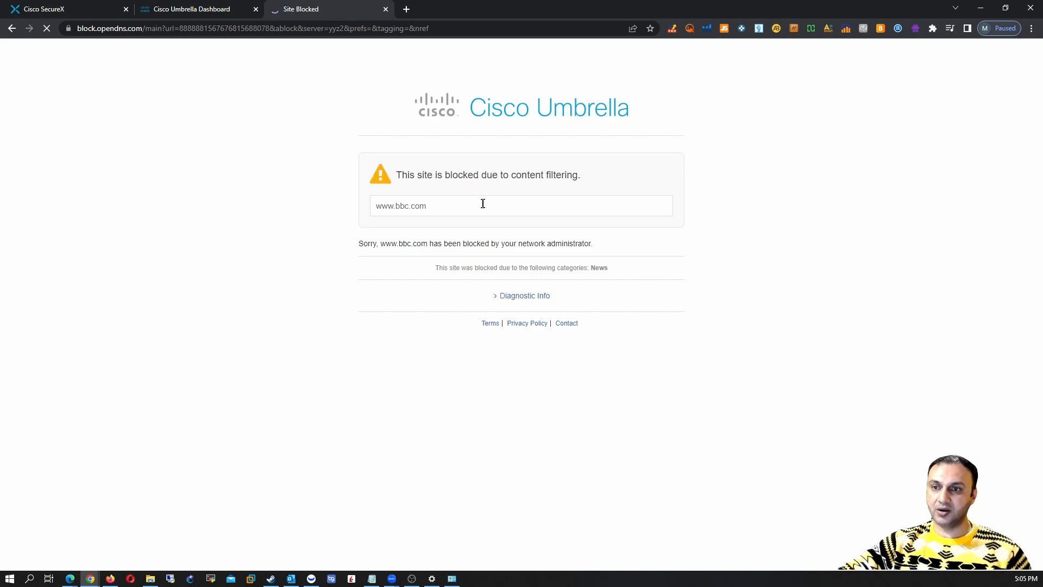
Return to Umbrella, reload the Networks page to recheck Network-A, and open the Activity Search report
left_click(221, 11)
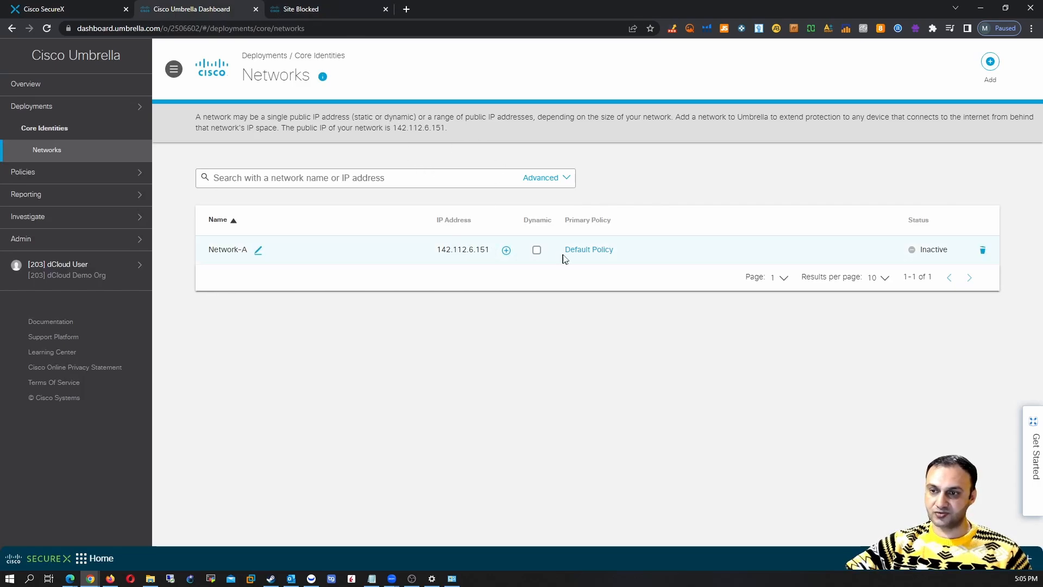
left_click(47, 28)
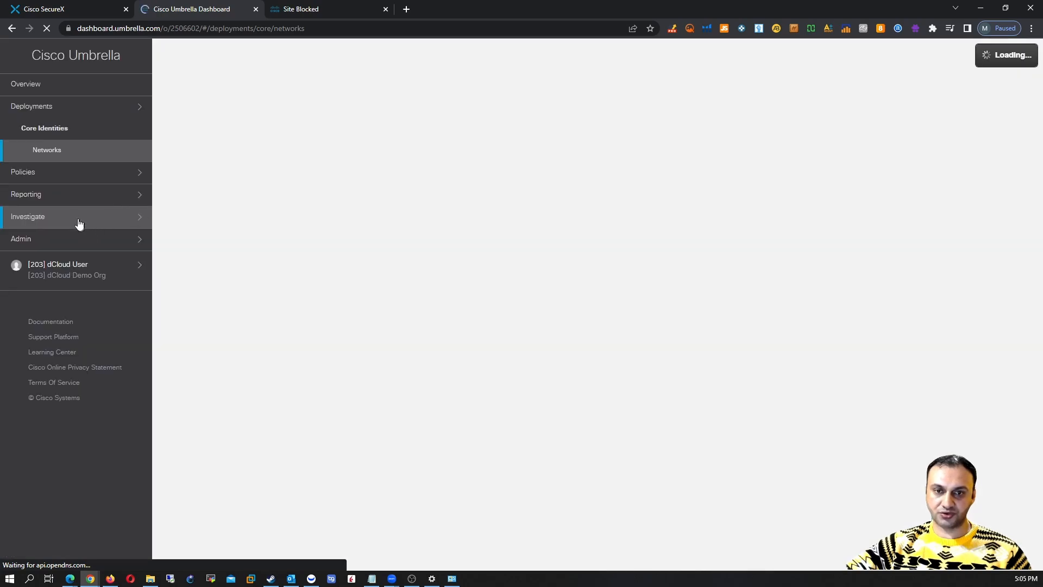
left_click(72, 202)
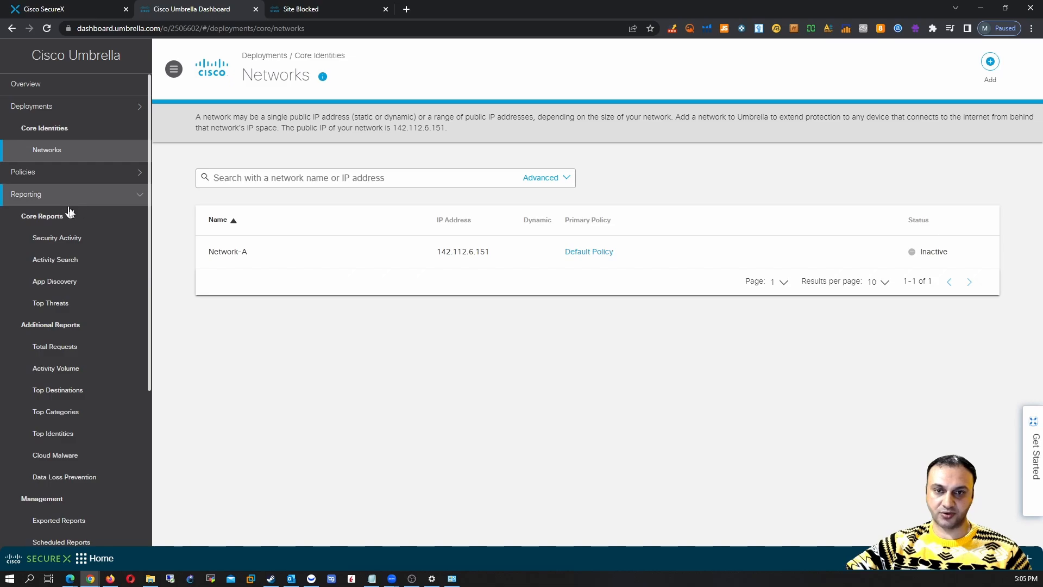
left_click(74, 260)
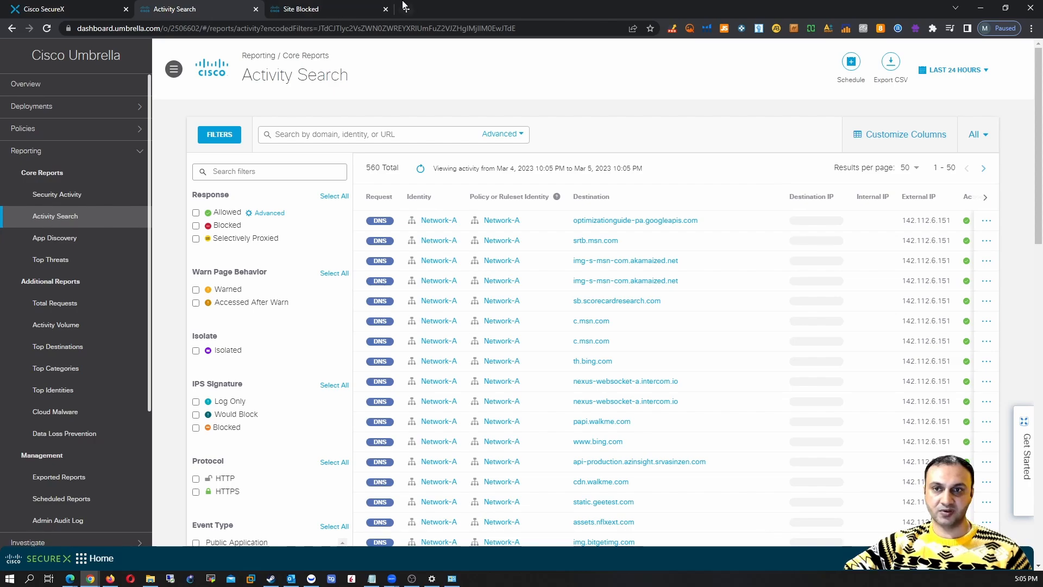
Visit cnn.com in the blocked-site tab to test the content filter on a second news site
left_click(334, 9)
left_click(357, 27)
type("cnn.com")
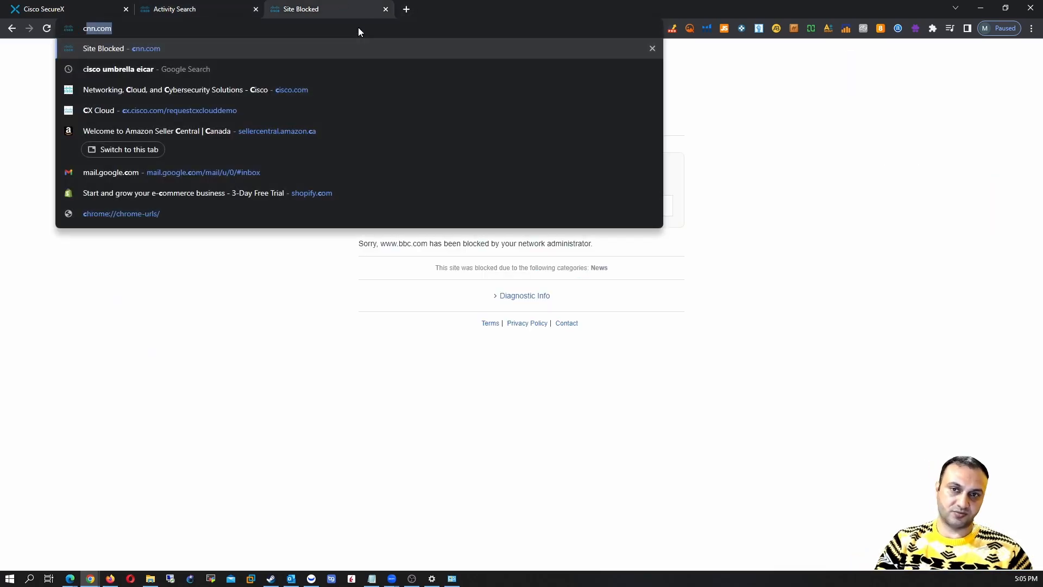
key("Return")
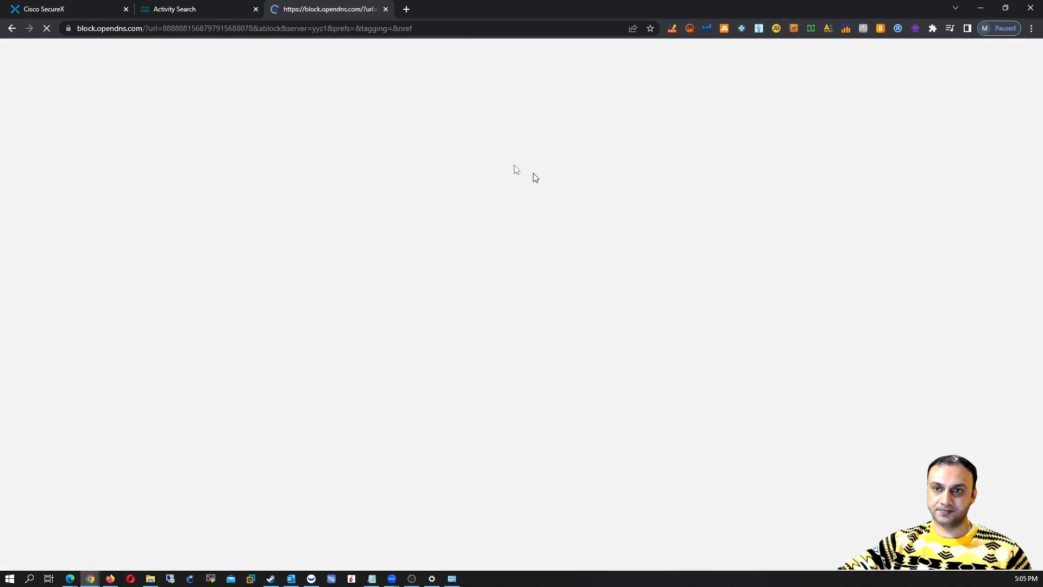
Search Google for rt news in a new tab and open the rt.com result to test the content filter
left_click(406, 9)
type("r")
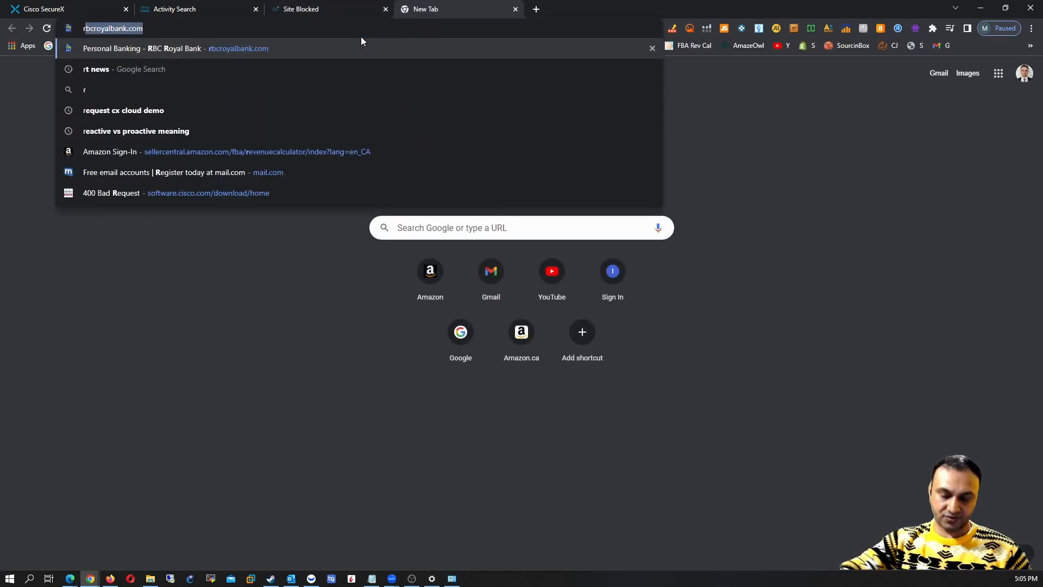
type("t")
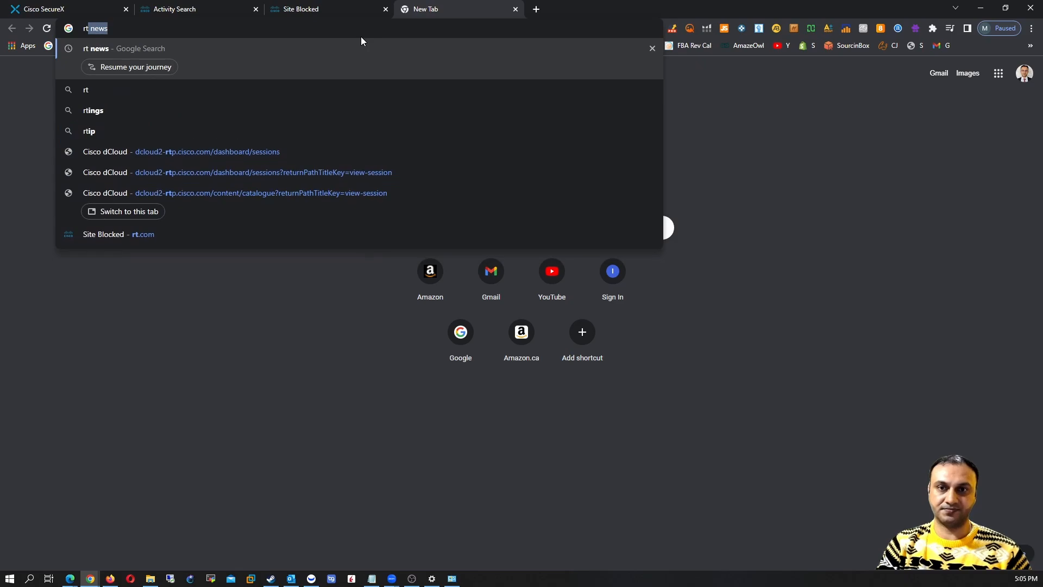
key("Return")
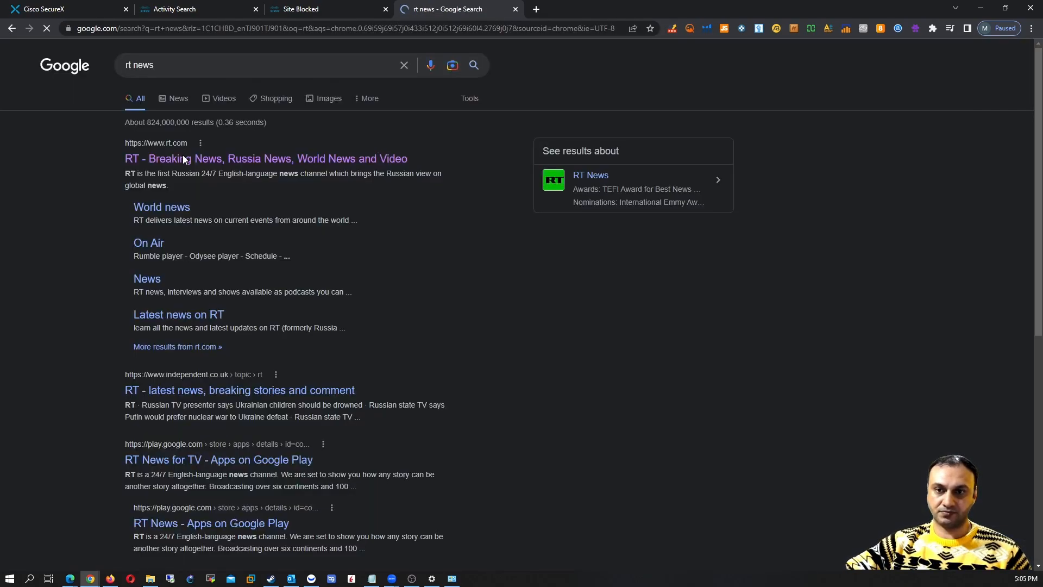
left_click(187, 158)
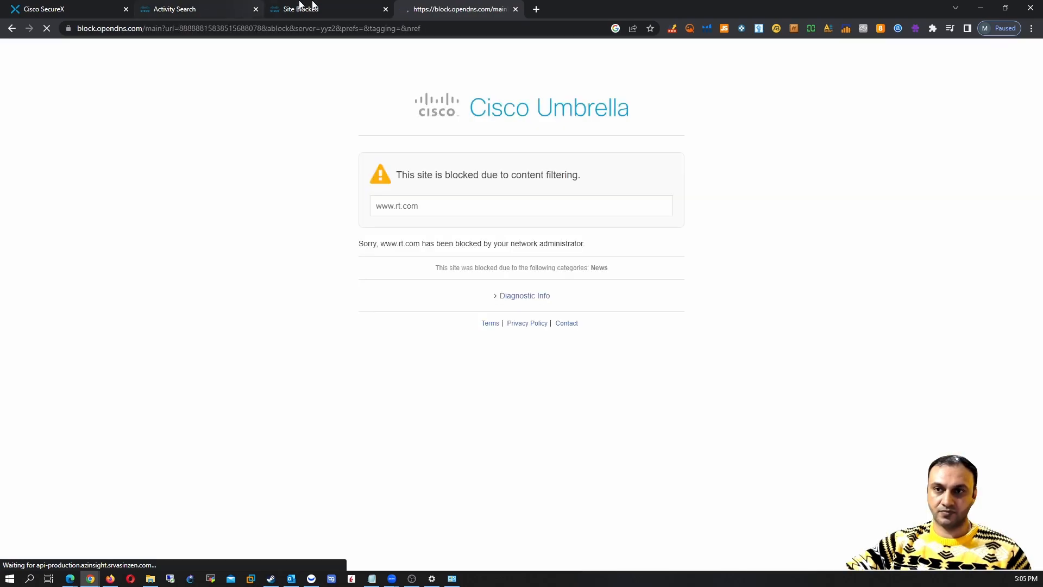
Filter Umbrella's Activity Search report to Blocked responses and examine the listed destinations and categories
left_click(197, 7)
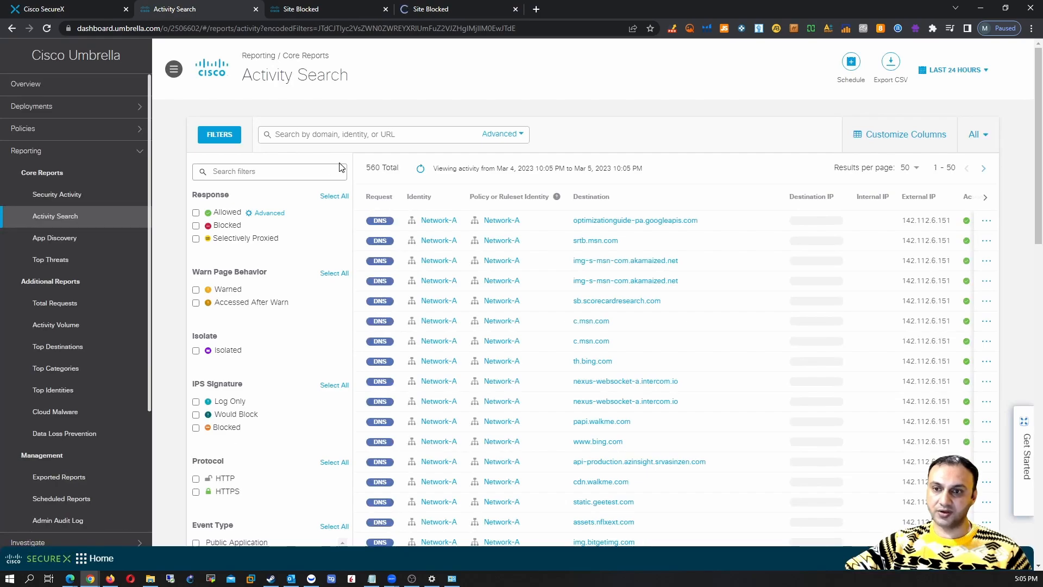
left_click(196, 225)
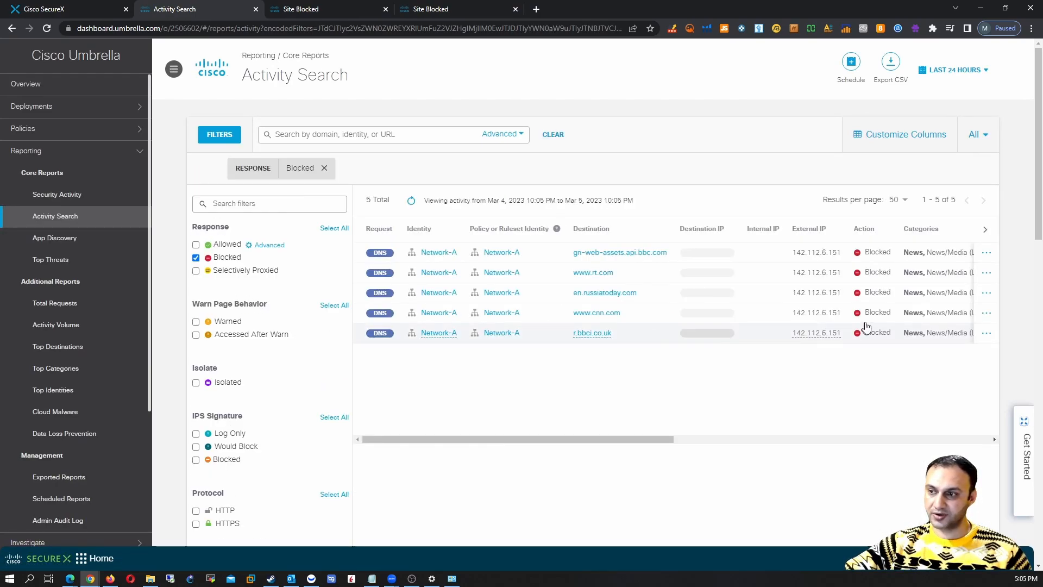
left_click_drag(647, 437, 651, 444)
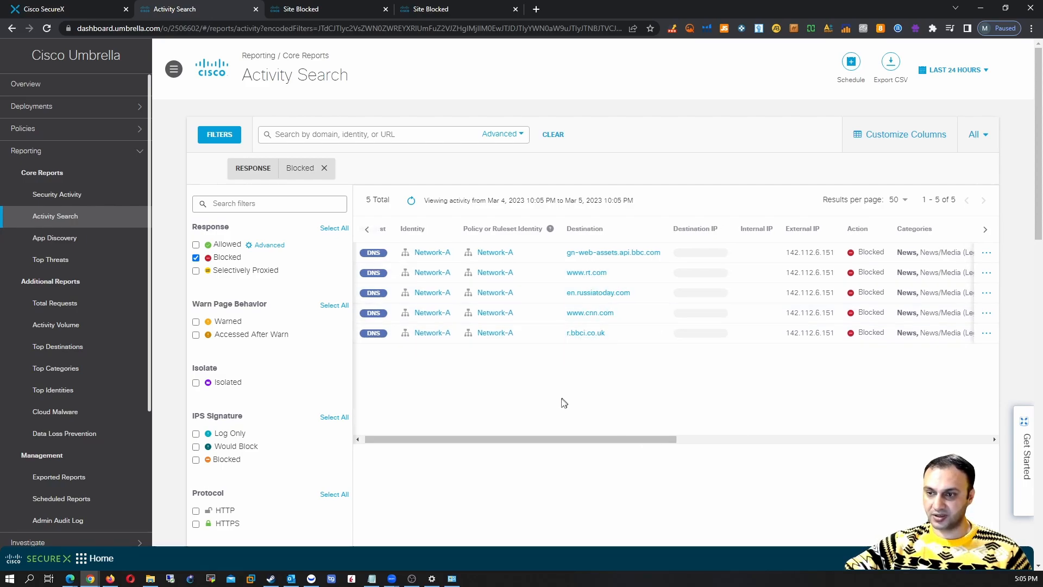
Open the Networks page in Umbrella's deployments and reload it to recheck Network-A's status
left_click_drag(563, 441, 557, 444)
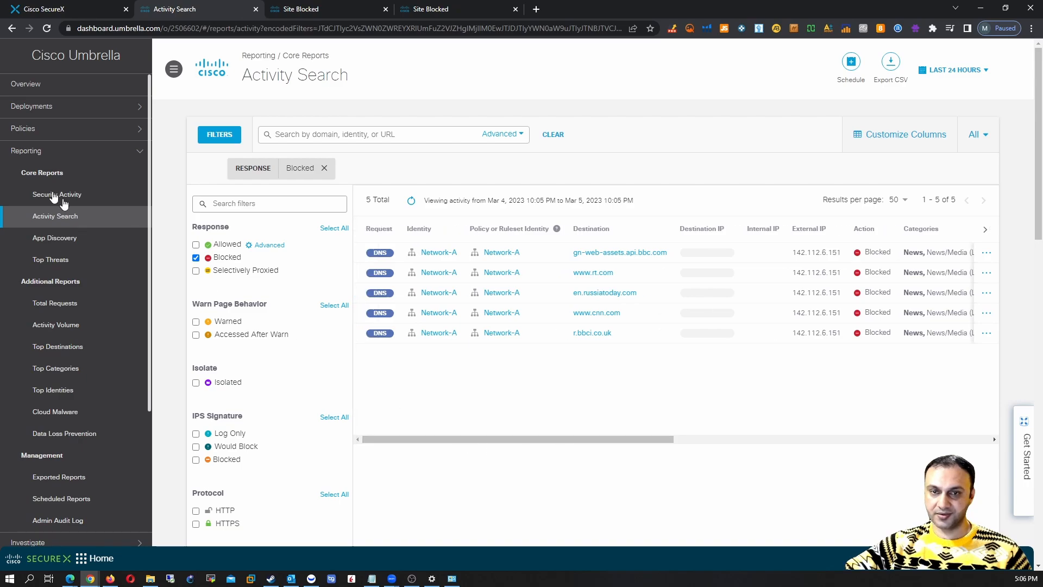
left_click(59, 106)
left_click(49, 151)
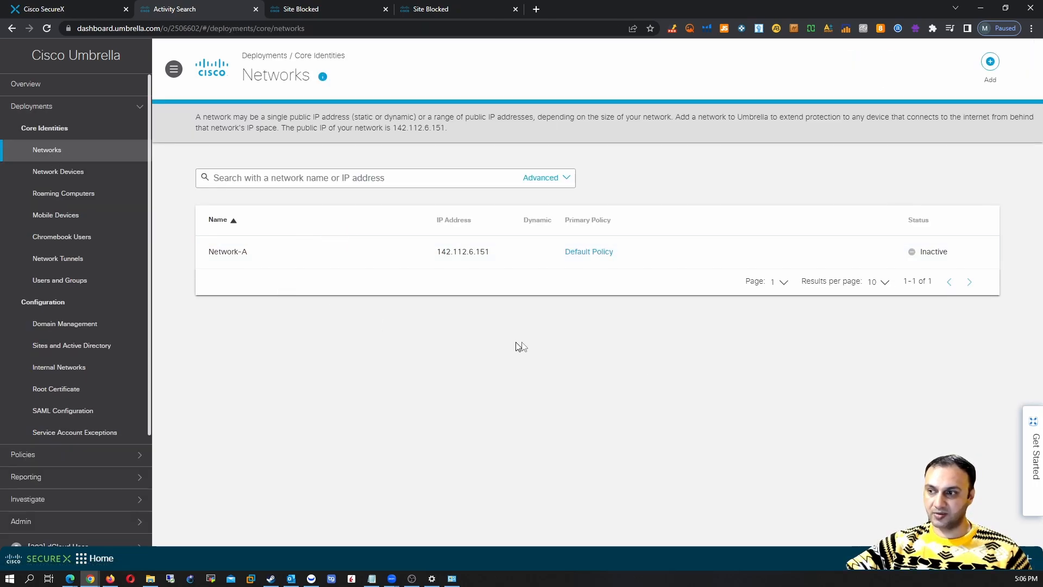
left_click(47, 30)
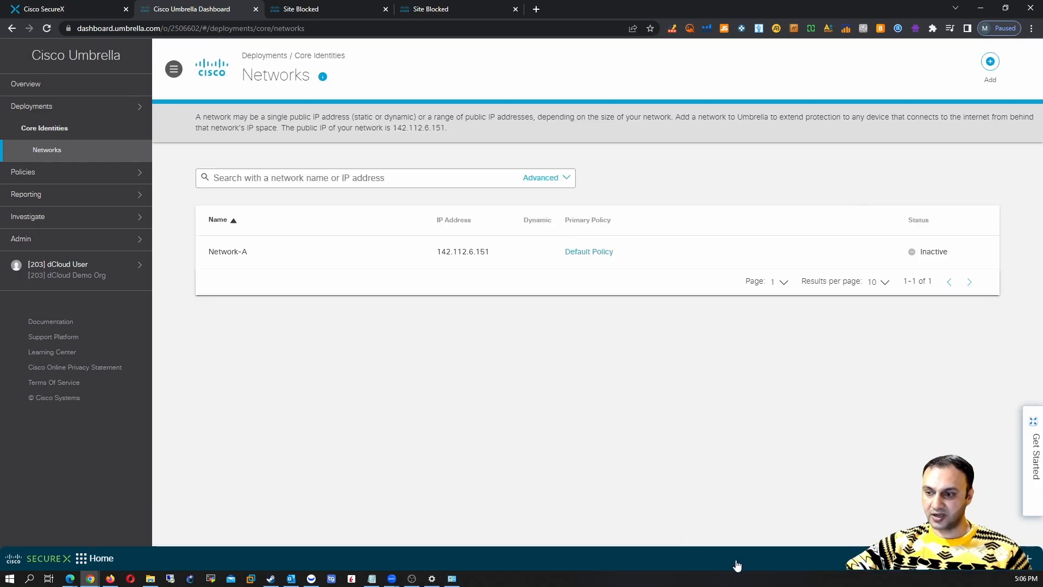
Preview the SecureX ribbon in Umbrella and open the signed-in user's account settings, including the SecureX Ribbon option
left_click(739, 557)
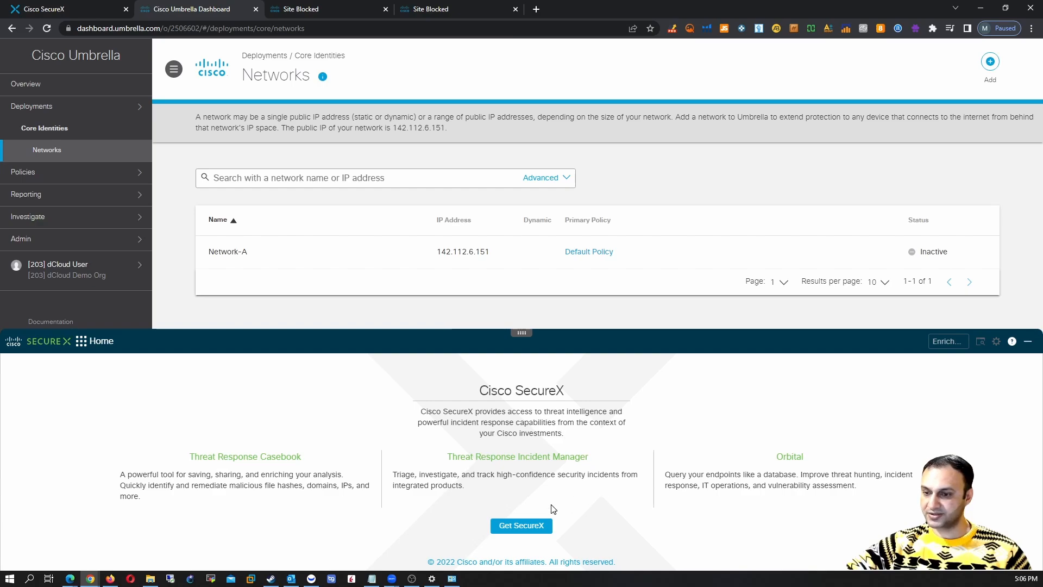
left_click(523, 348)
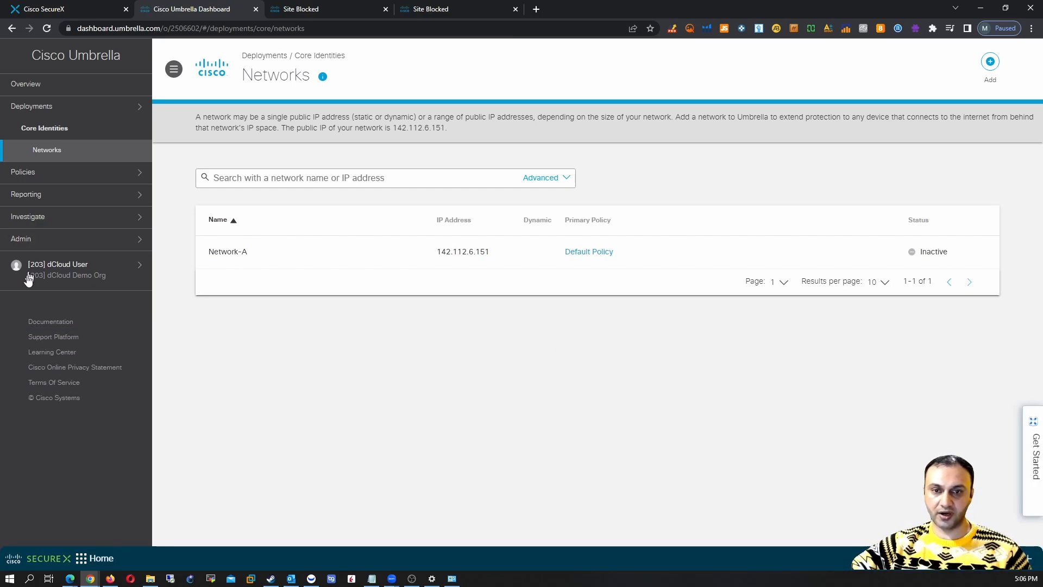
left_click(74, 272)
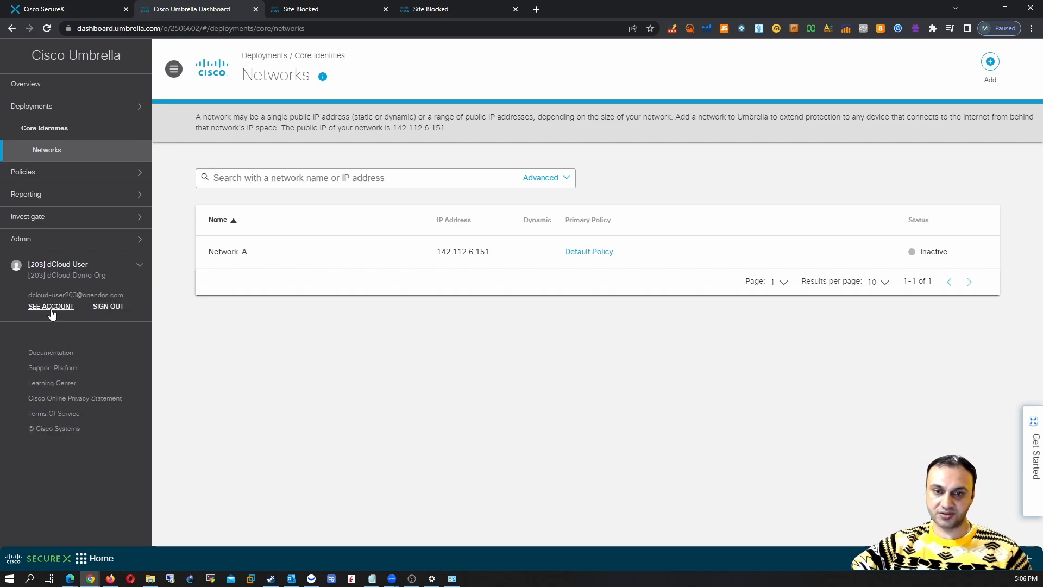
left_click(51, 306)
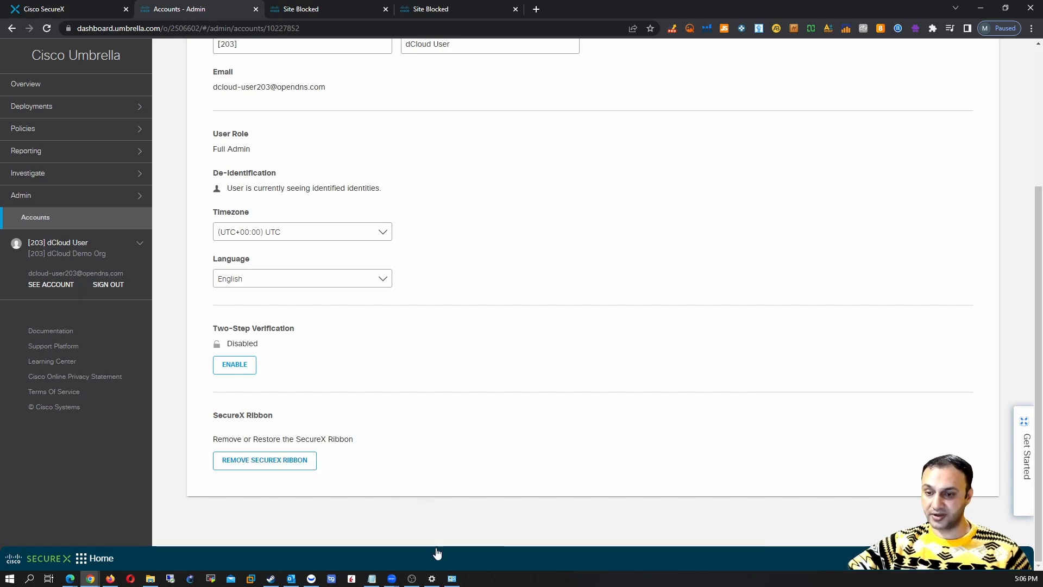
Authorize SecureX from the ribbon with the Americas (AMER) region, acknowledge the permanent preference, save it, and expand the ribbon
left_click(437, 557)
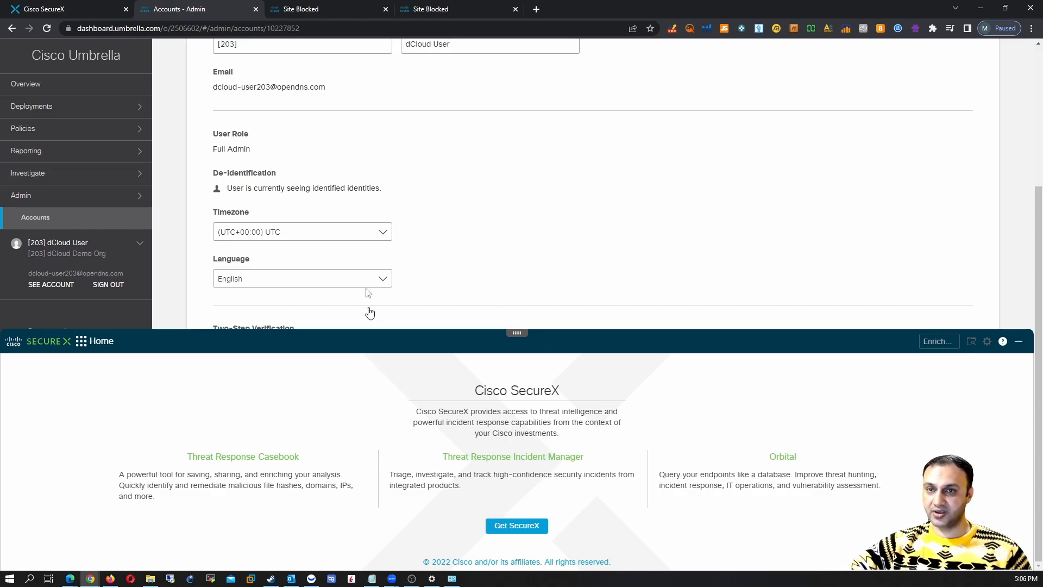
left_click(511, 530)
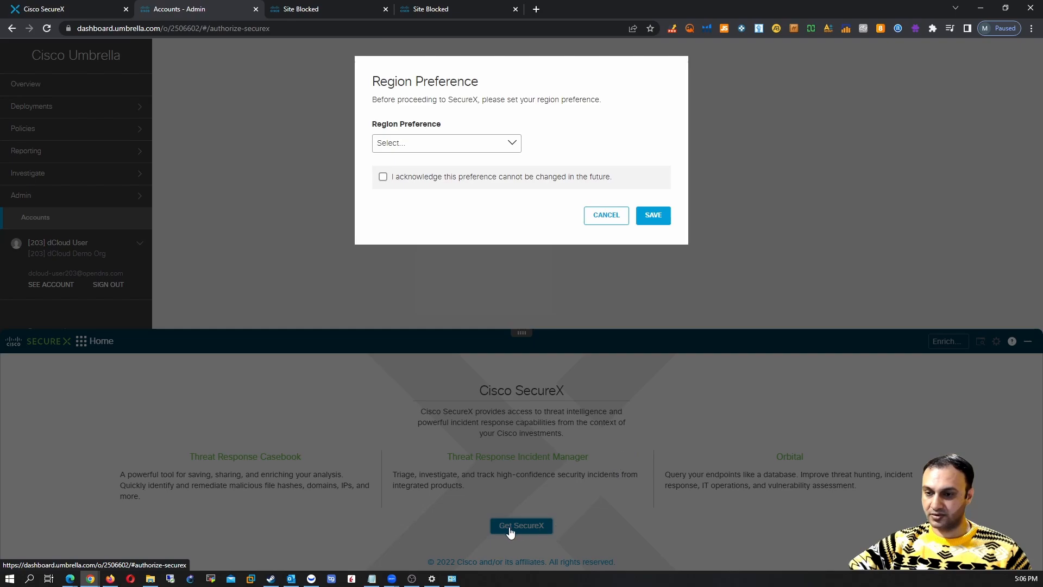
left_click(477, 143)
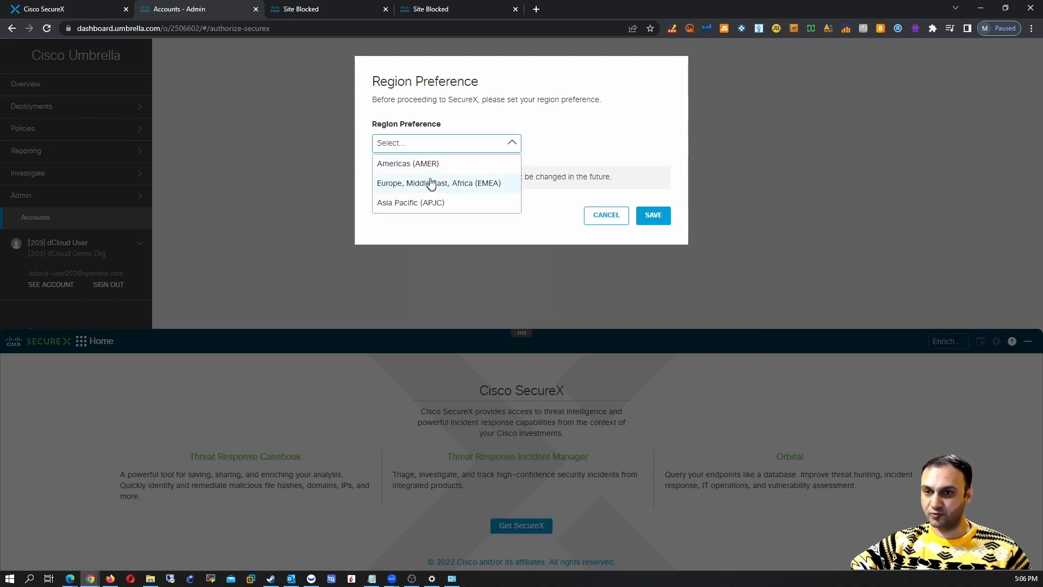
left_click(407, 164)
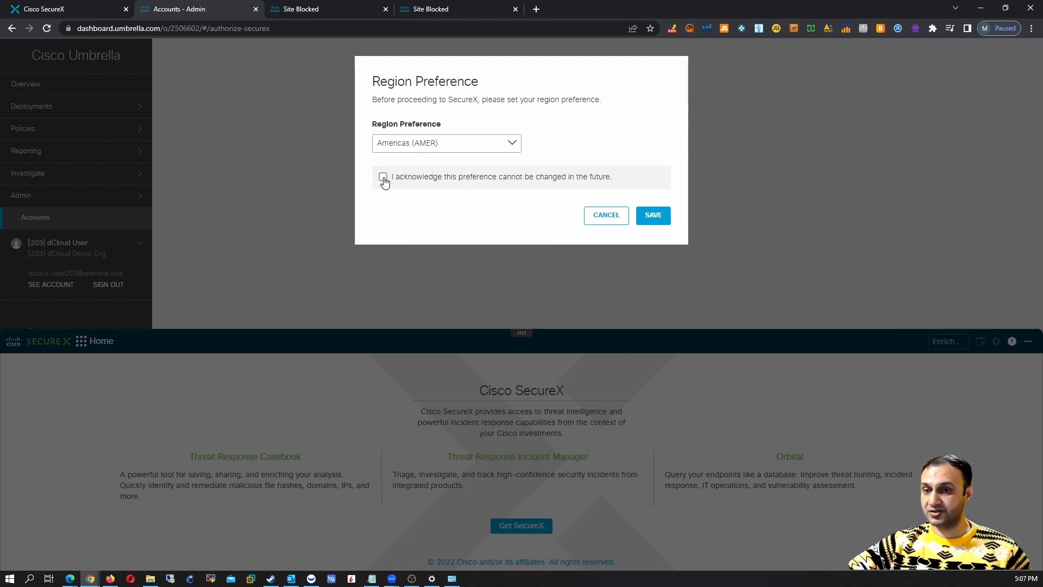
left_click(383, 178)
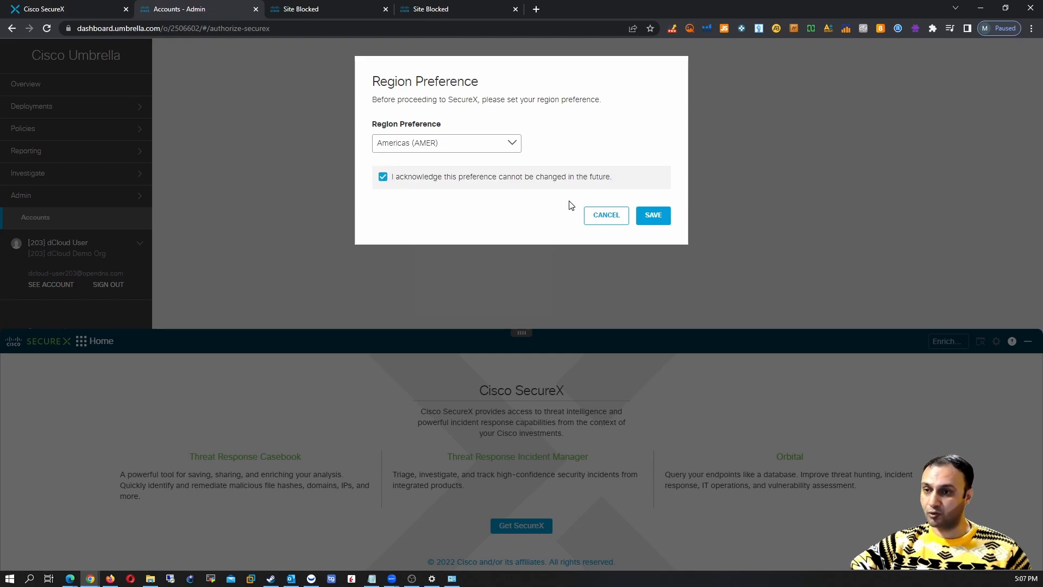
left_click(653, 217)
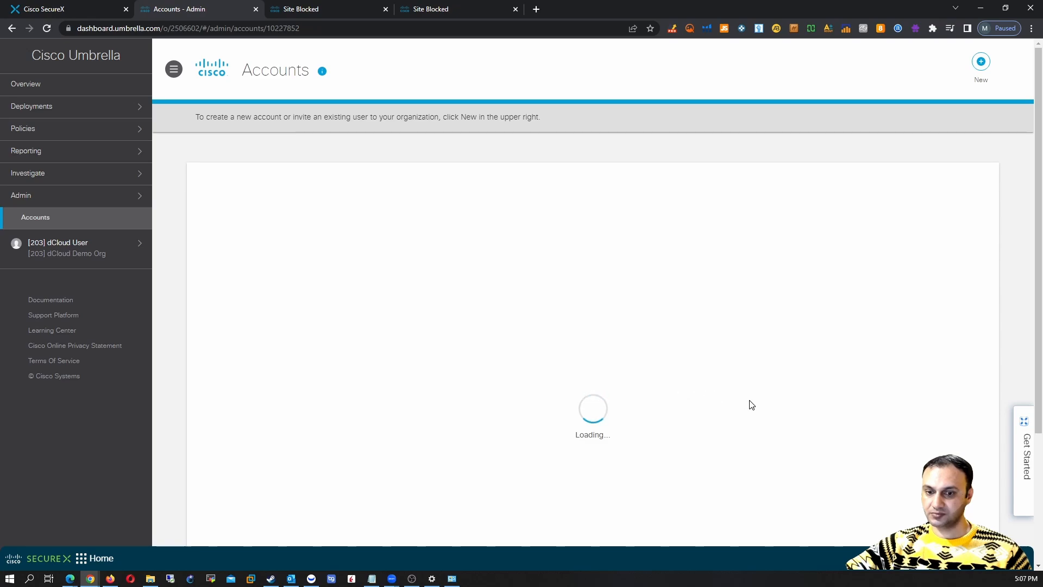
left_click(575, 563)
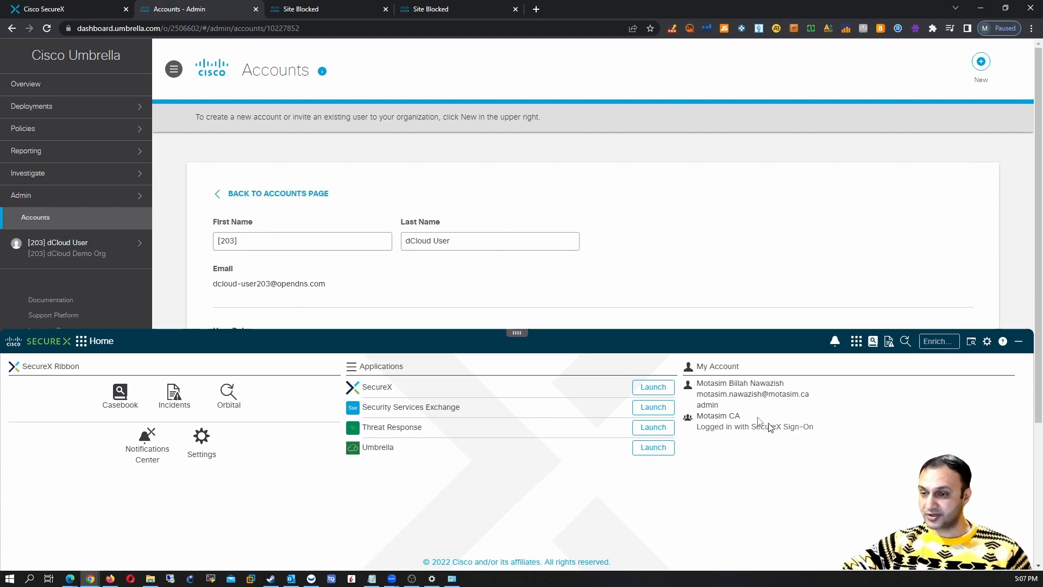
Examine the Umbrella tiles on the SecureX dashboard, including Request Summary, and return to the Umbrella account page
left_click(64, 9)
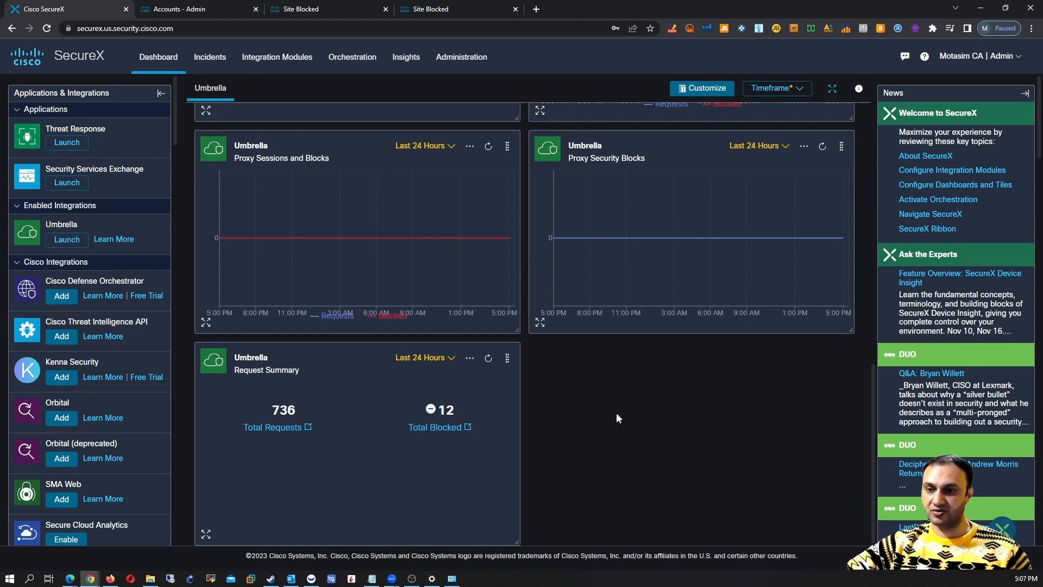
scroll(589, 441, "up", 4)
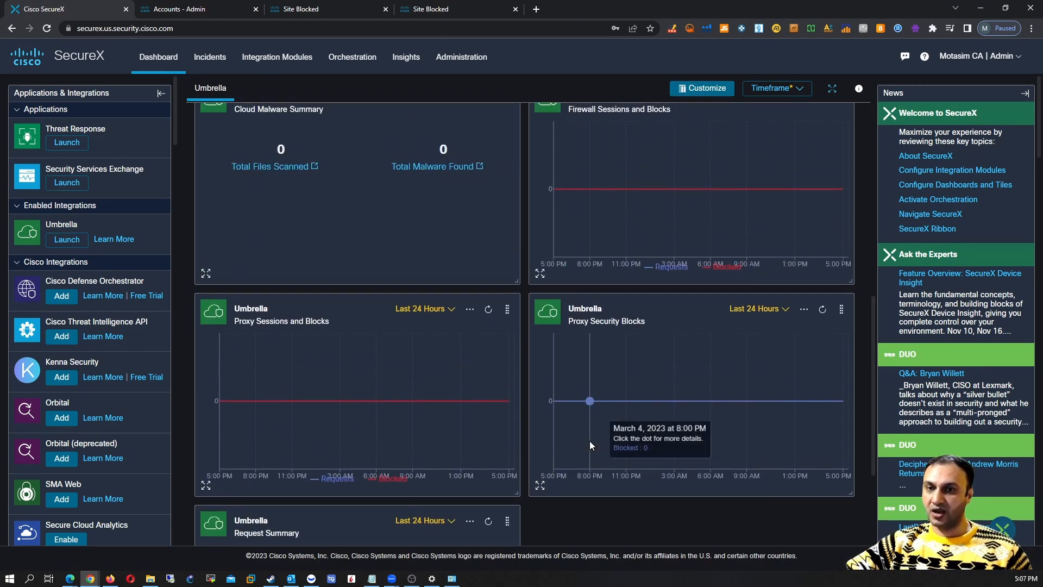
scroll(589, 441, "down", 4)
left_click(228, 6)
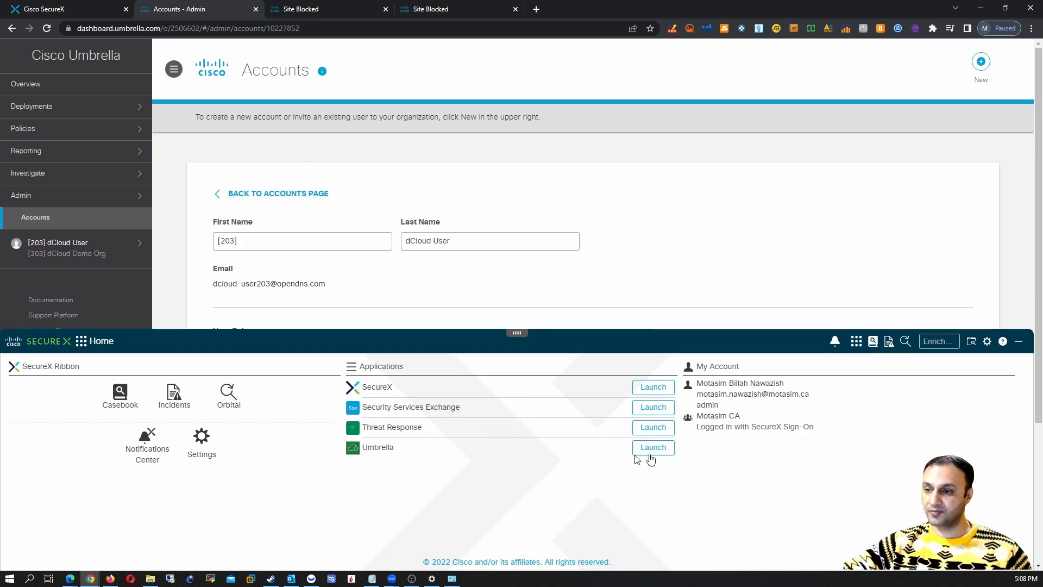
Find the observables on the Umbrella account page, investigate them in Threat Response, and inspect the email address node's details
mouse_move(889, 343)
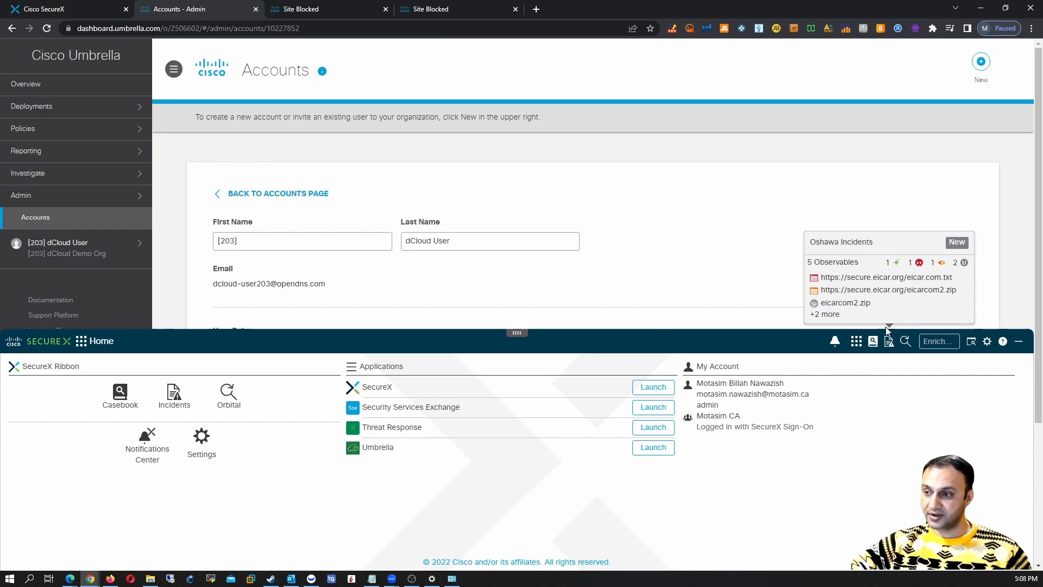
left_click(972, 346)
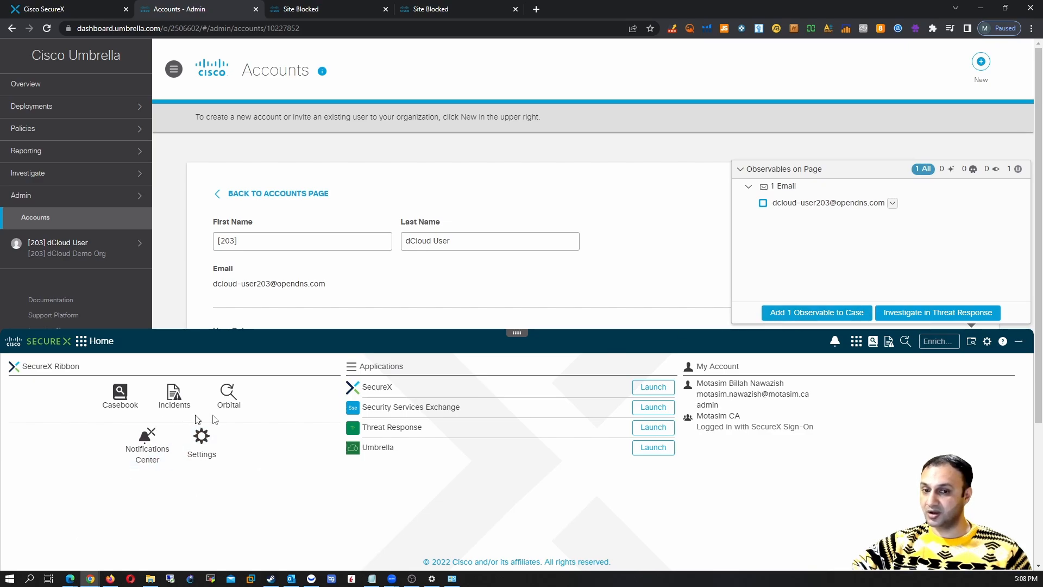
left_click(927, 315)
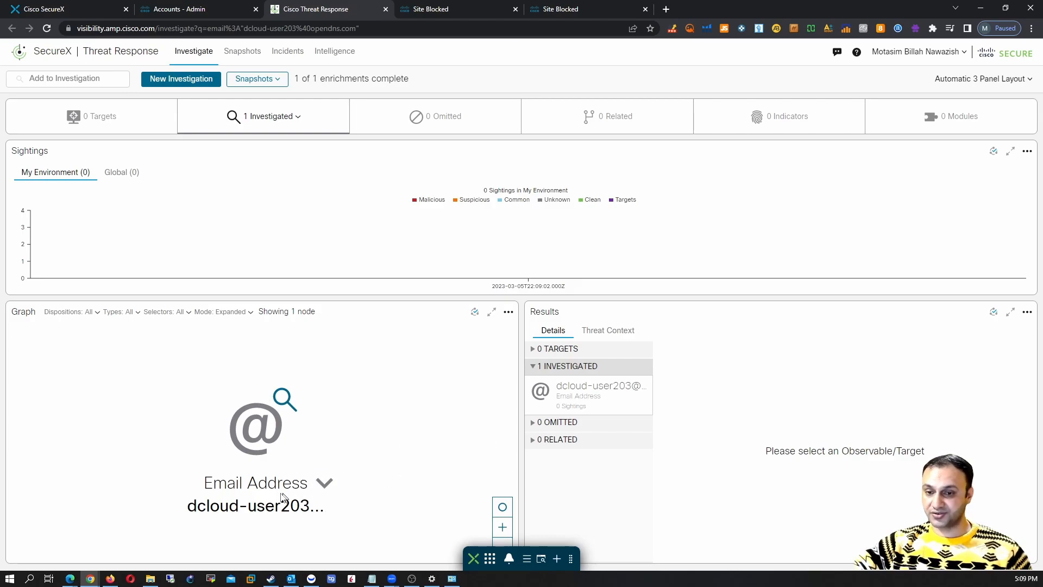
left_click(324, 483)
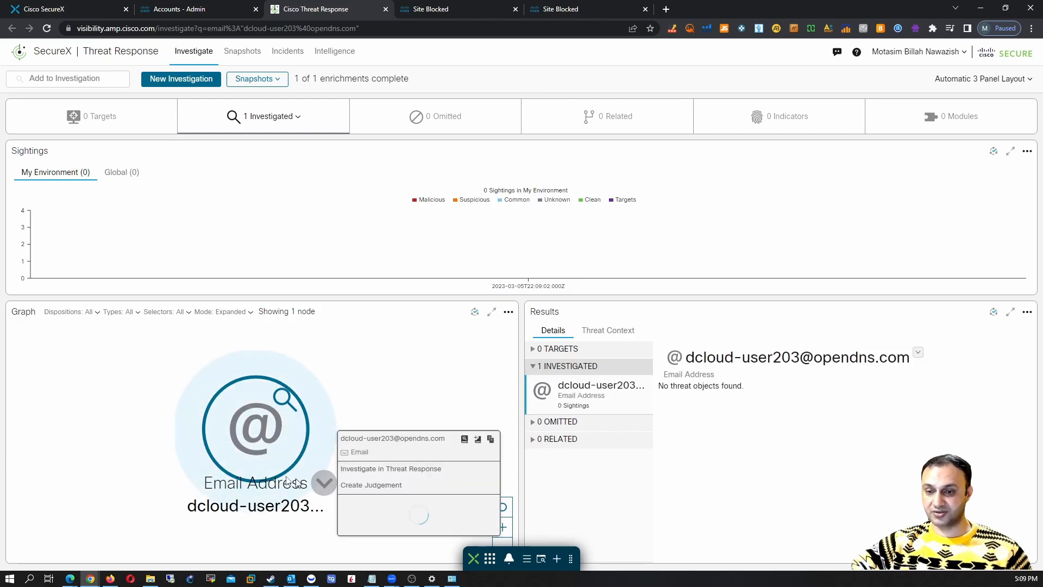
left_click(694, 408)
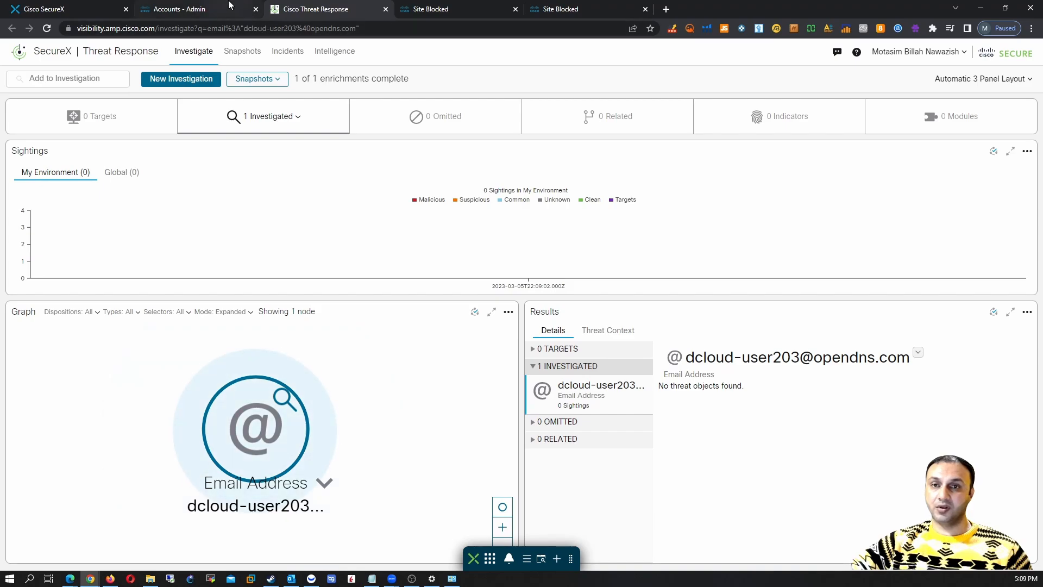
Return to Umbrella, open SEC Cases in the ribbon's Casebook, and check the new-case form and the page's observables
left_click(228, 9)
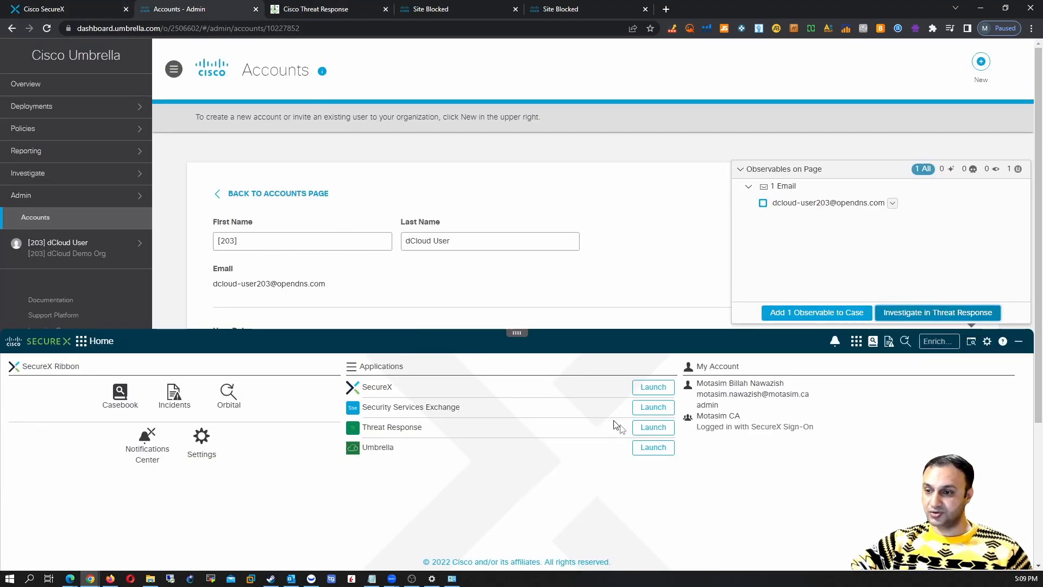
left_click(874, 345)
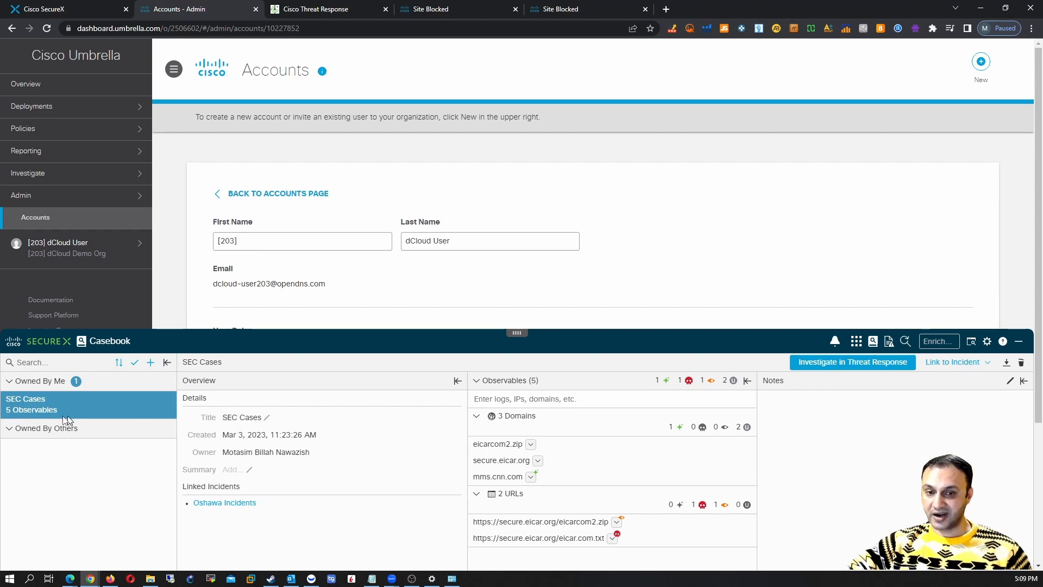
left_click(150, 362)
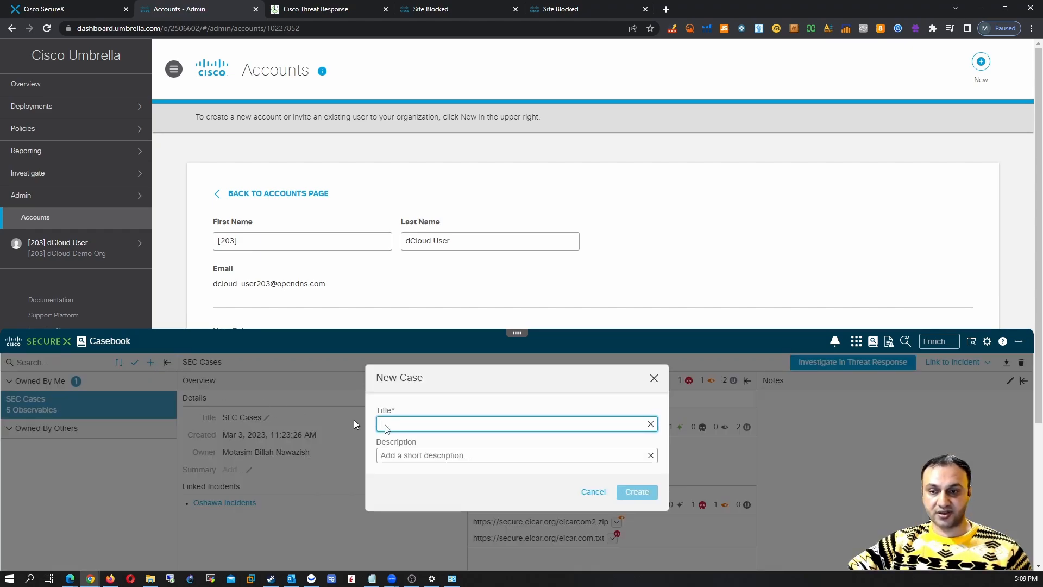
left_click(591, 497)
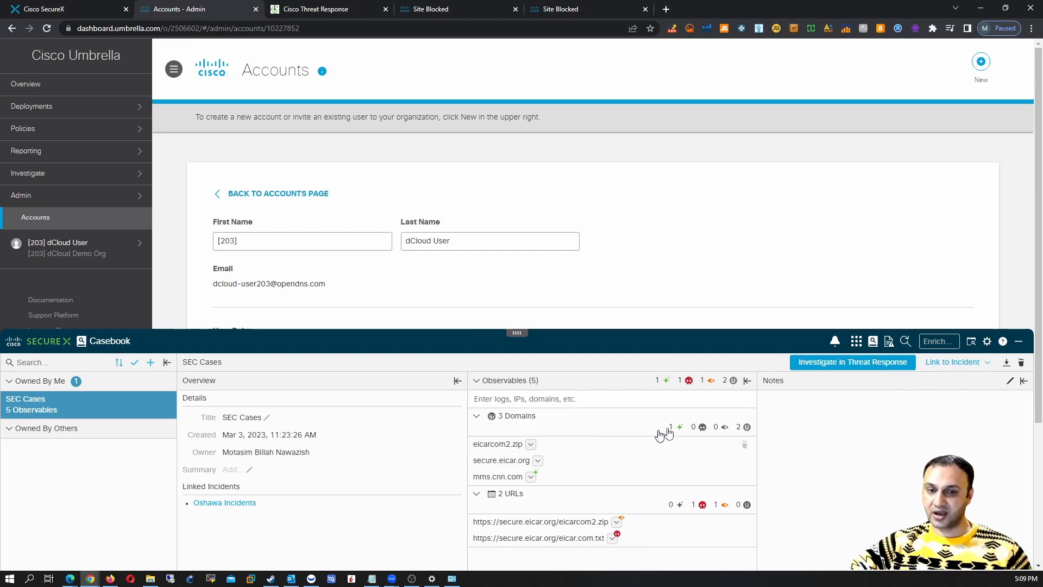
left_click(971, 342)
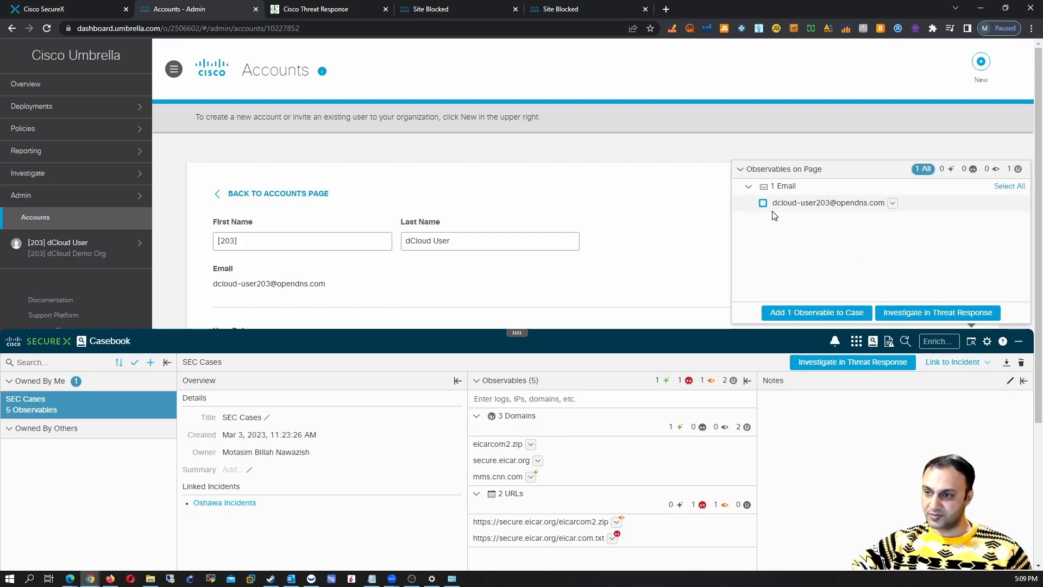
left_click(878, 420)
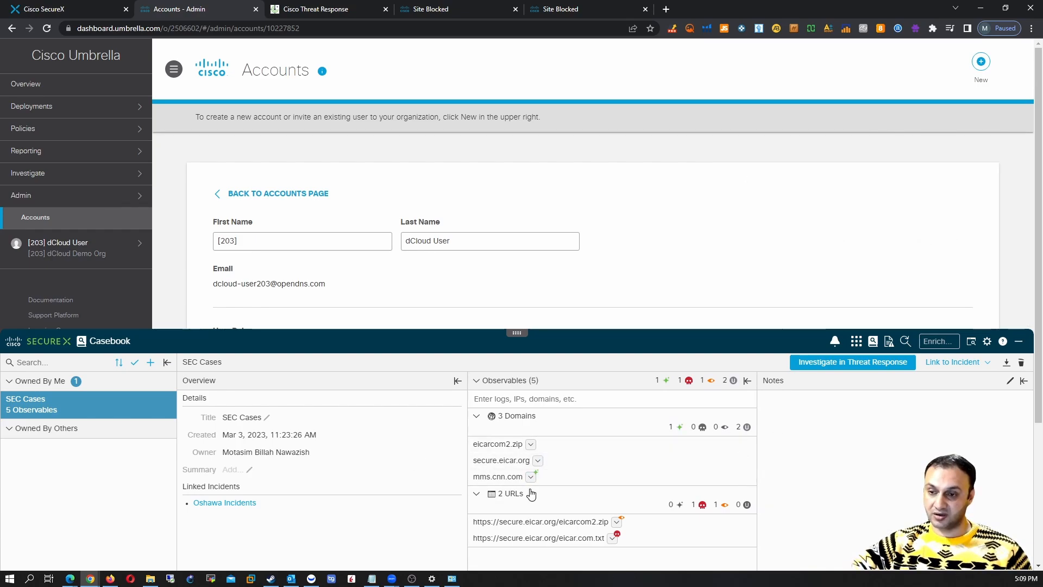
Inspect the verdicts and available response actions for the eicarcom2.zip observable in SEC Cases
left_click(532, 444)
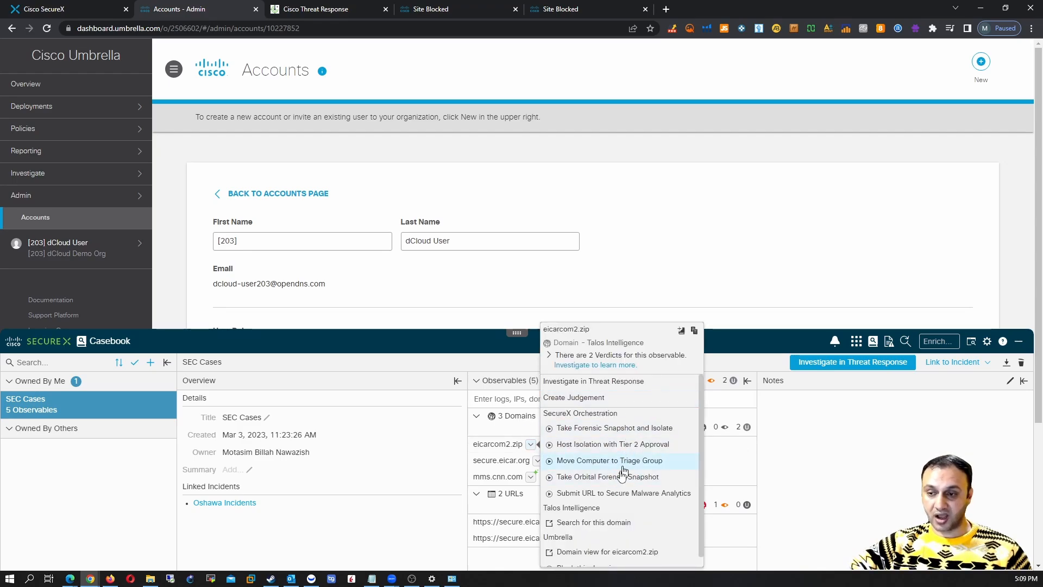
scroll(622, 477, "down", 1)
scroll(622, 478, "up", 1)
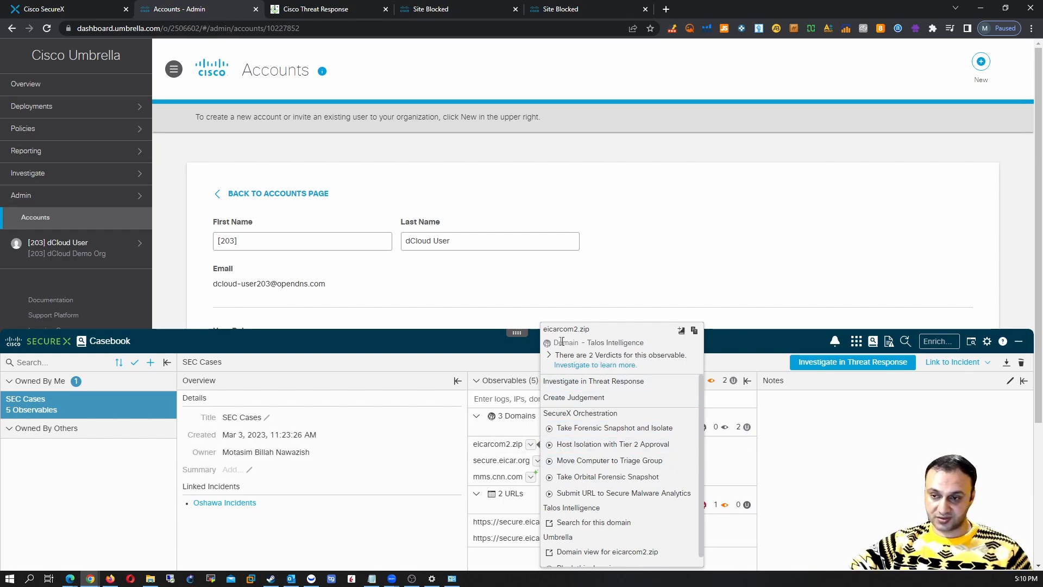
left_click(549, 354)
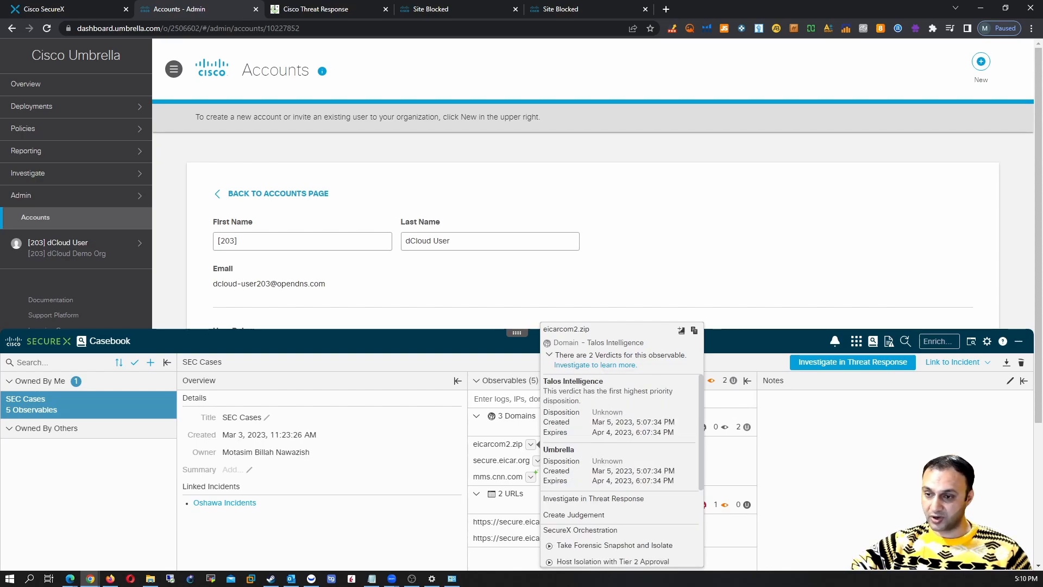
left_click(550, 354)
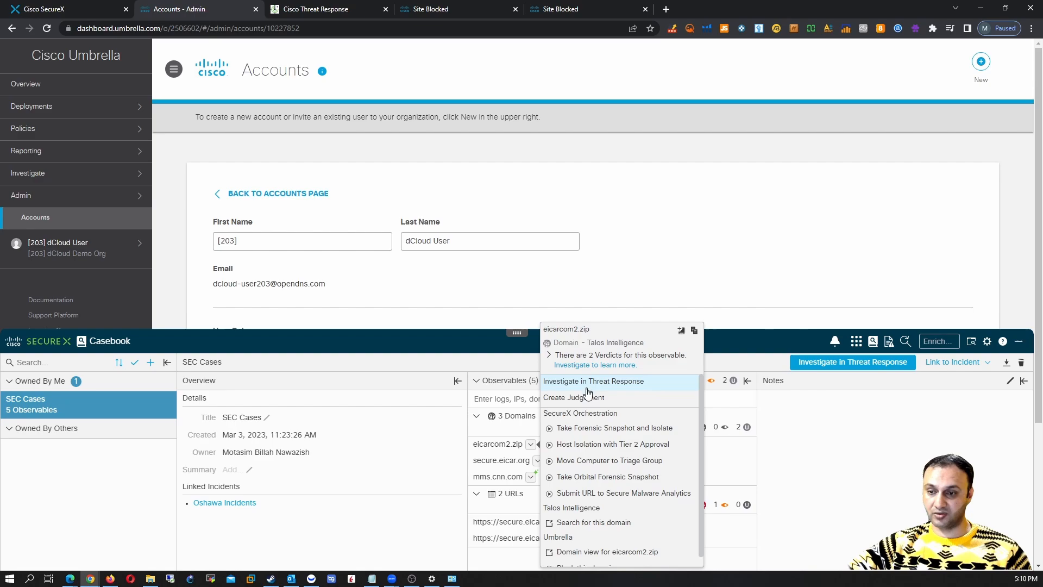
Inspect the Umbrella and Talos Intelligence verdicts and the response actions for the mms.cnn.com observable
left_click(531, 476)
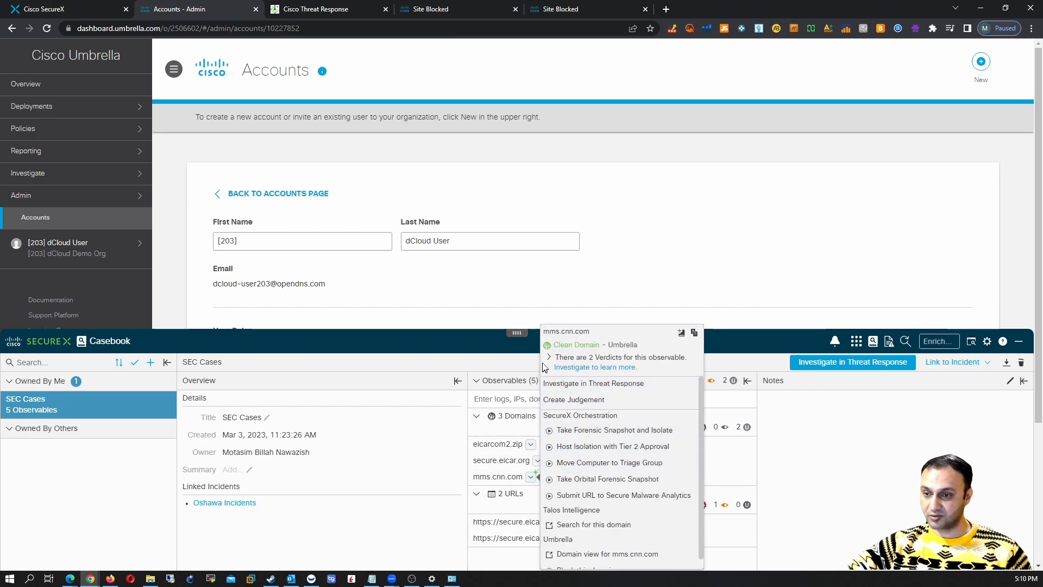
left_click(548, 357)
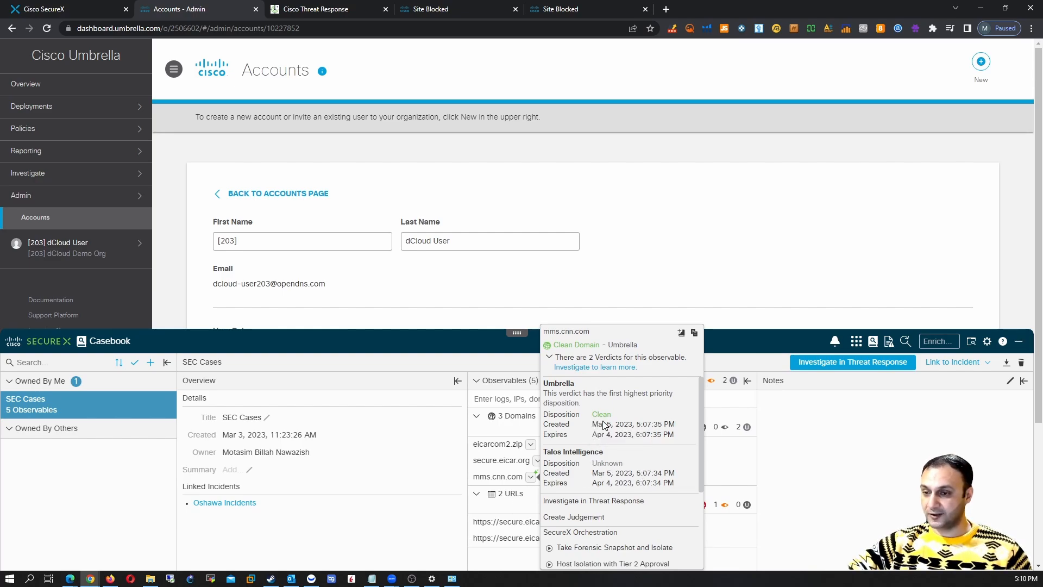
scroll(600, 435, "down", 2)
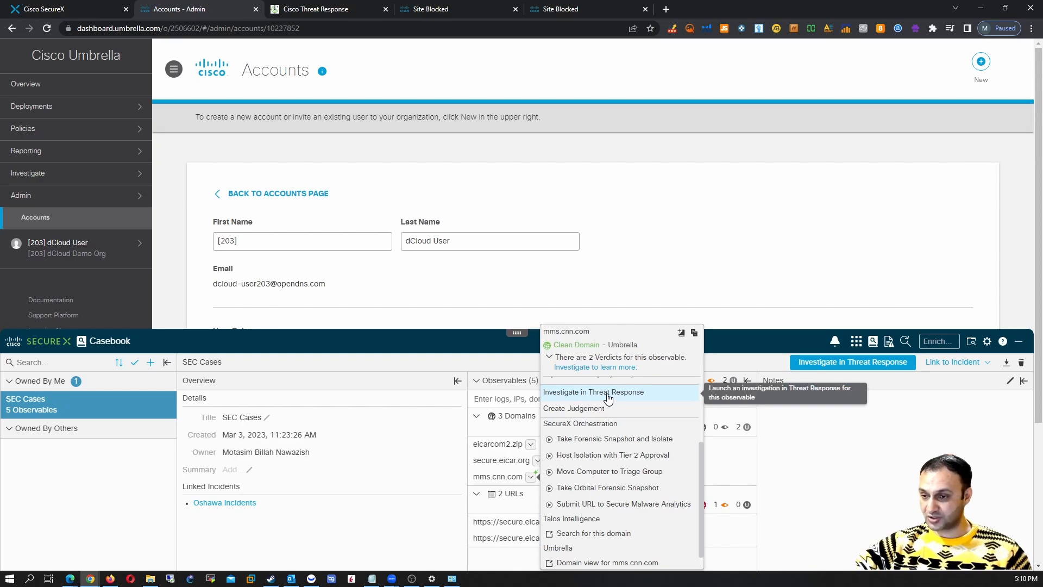
Investigate mms.cnn.com in Threat Response and inspect the domain's judgements and response actions
left_click(608, 399)
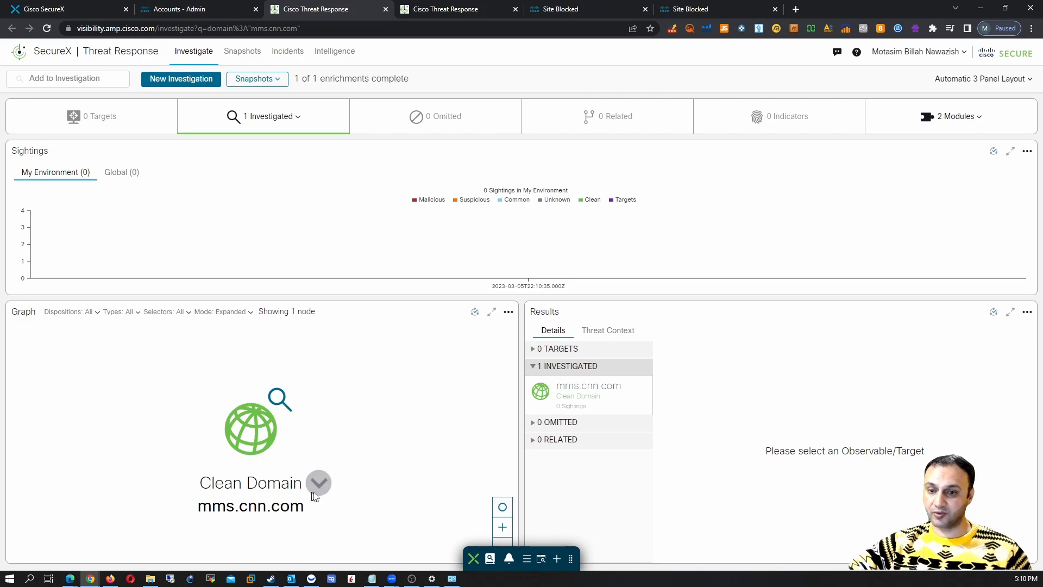
left_click(323, 489)
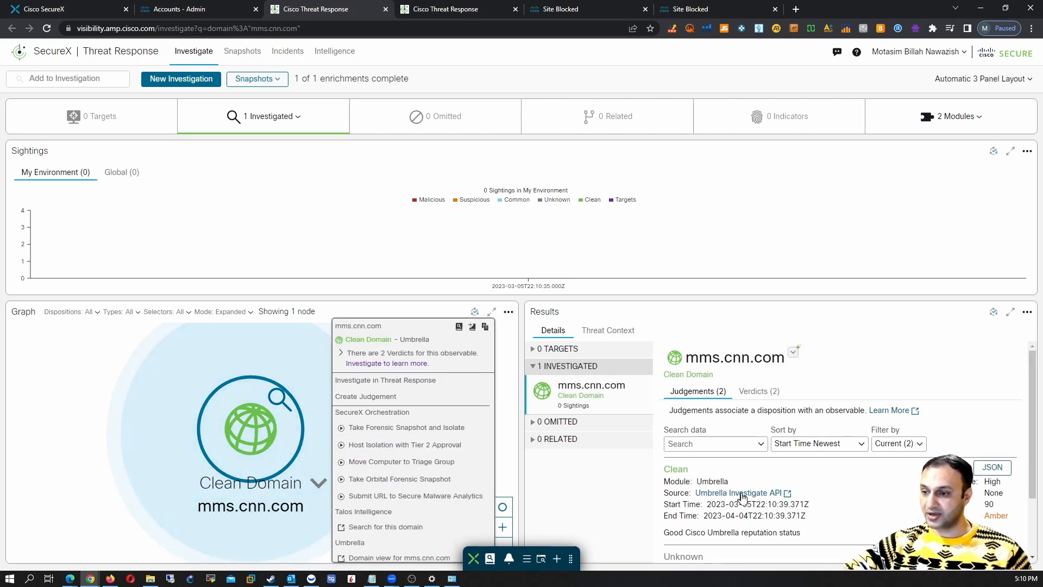
scroll(742, 497, "down", 2)
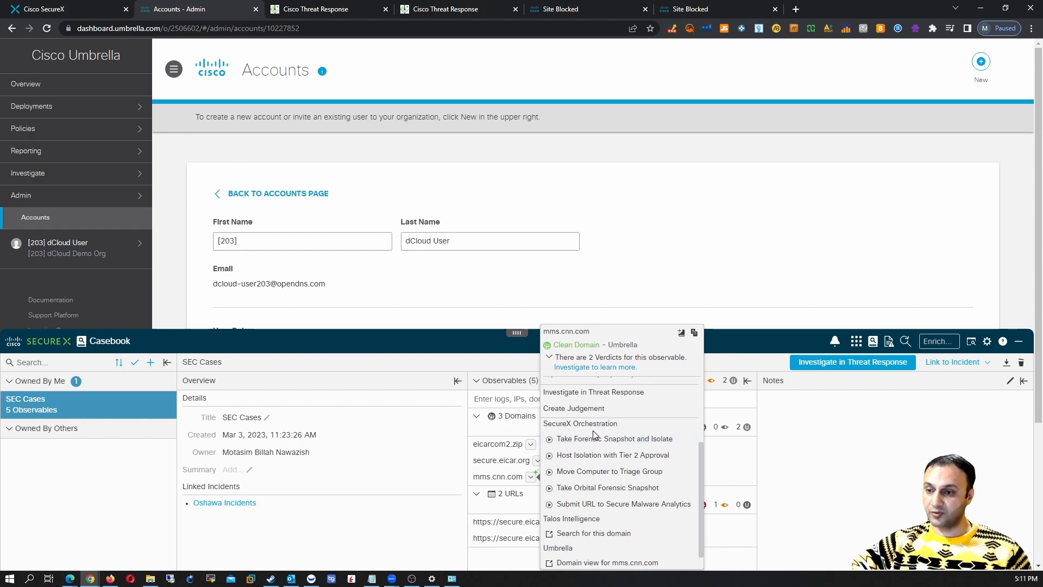
Review the workflows in SecureX Orchestration, then return to the mms.cnn.com response actions in Umbrella
left_click(58, 5)
left_click(352, 59)
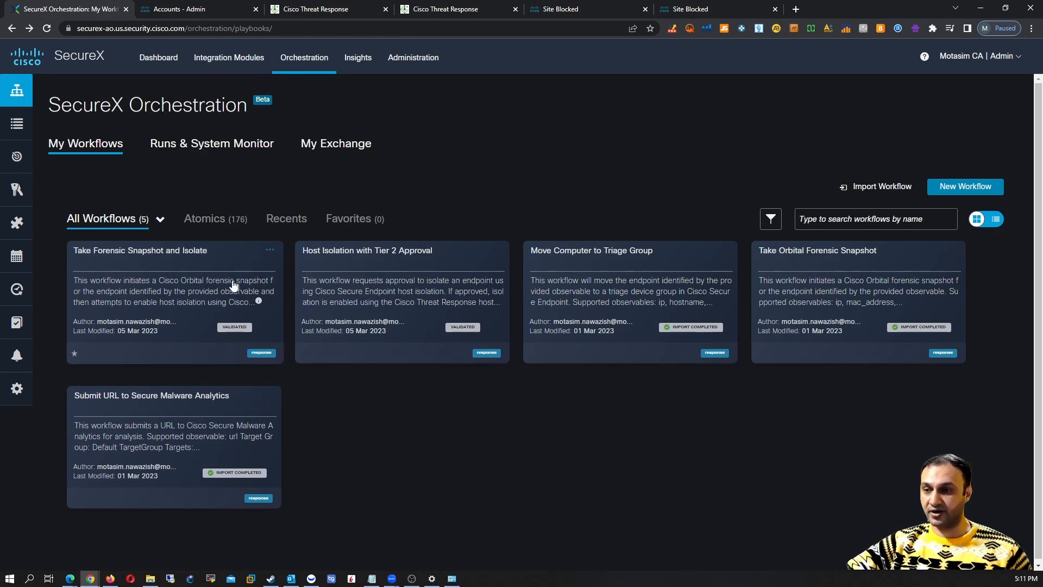
left_click(206, 9)
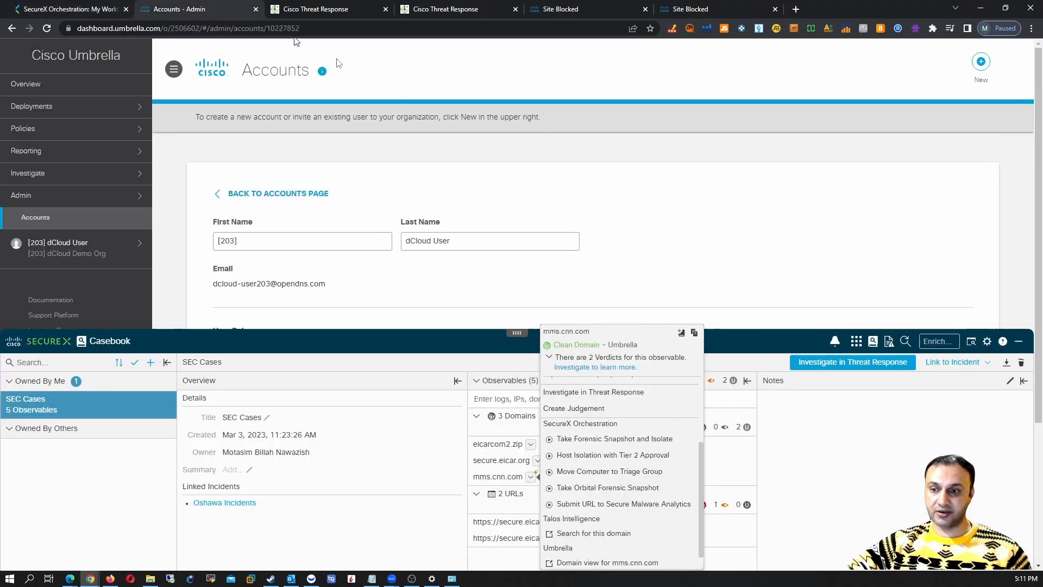
Request the Take Forensic Snapshot and Isolate, Host Isolation with Tier 2 Approval, and Move Computer to Triage Group workflows for mms.cnn.com
left_click(604, 439)
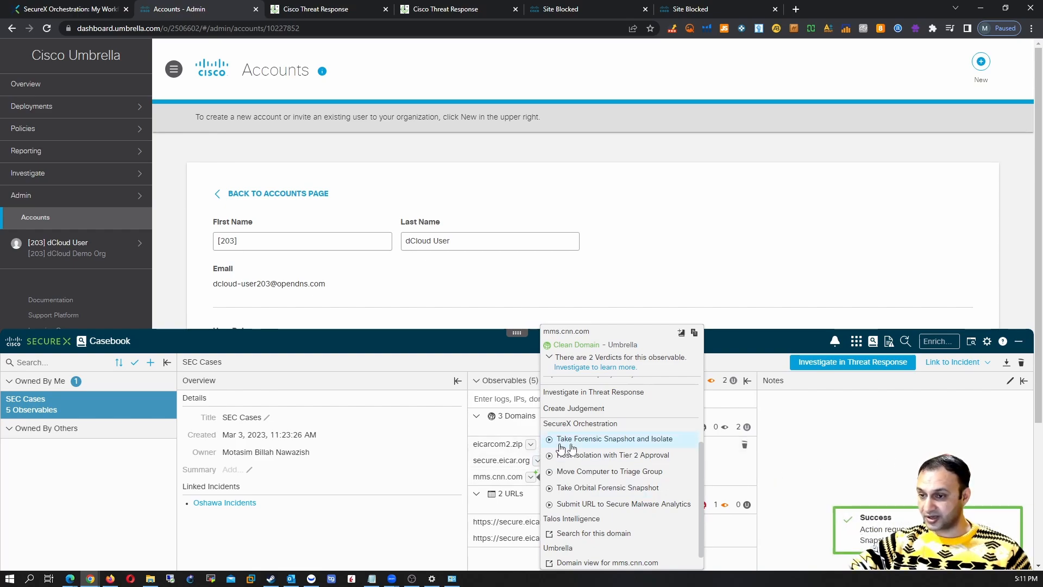
left_click(599, 462)
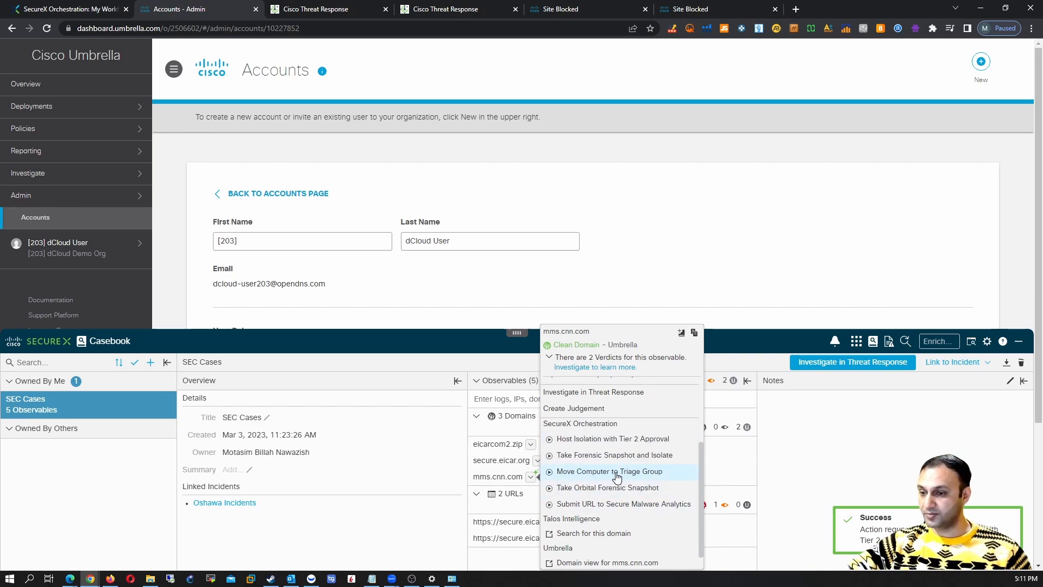
left_click(590, 473)
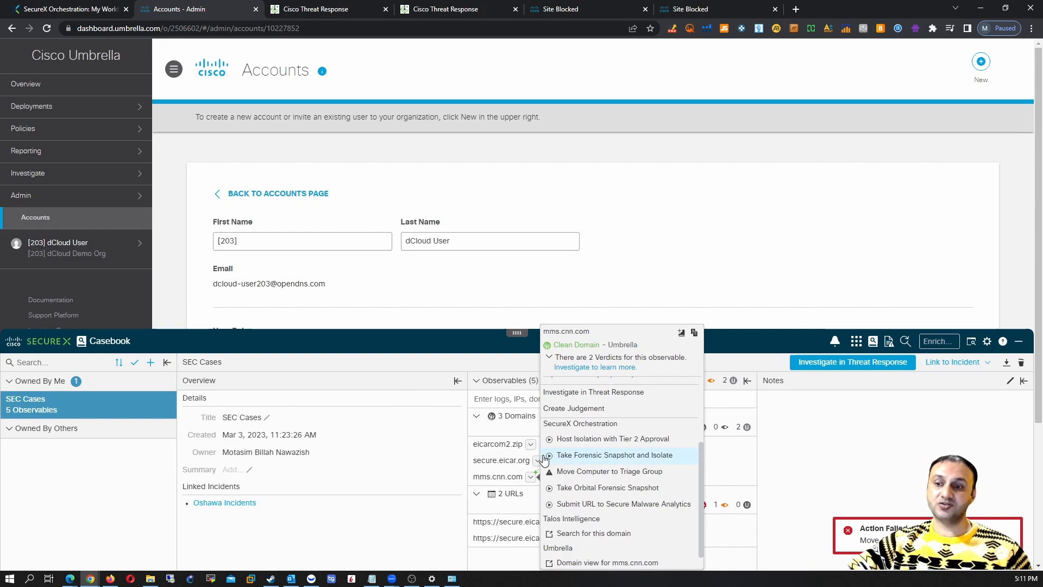
Open the Take Forensic Snapshot and Isolate workflow in SecureX Orchestration and examine its logic from start to end
left_click(102, 6)
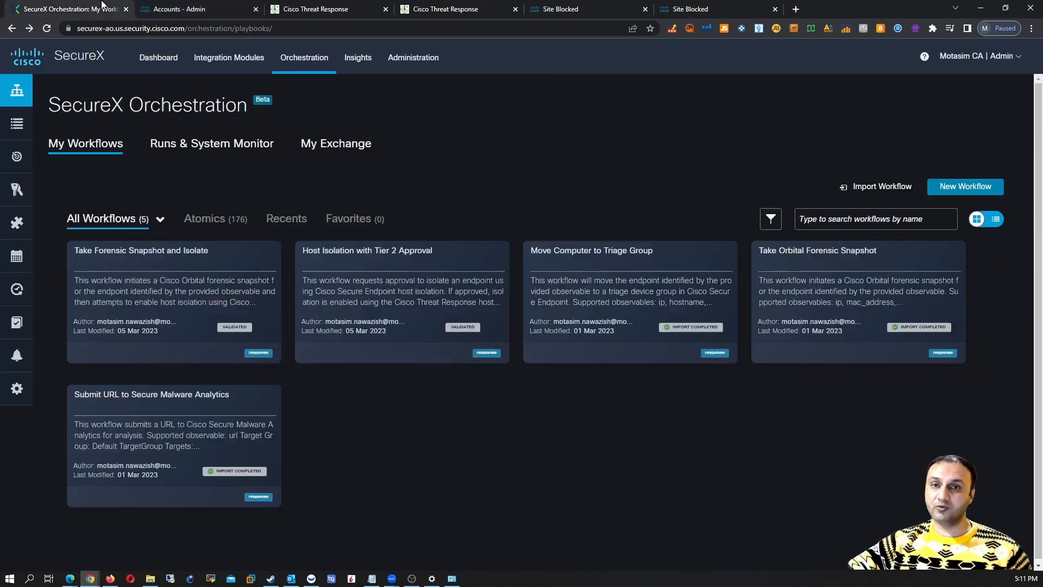
left_click(192, 297)
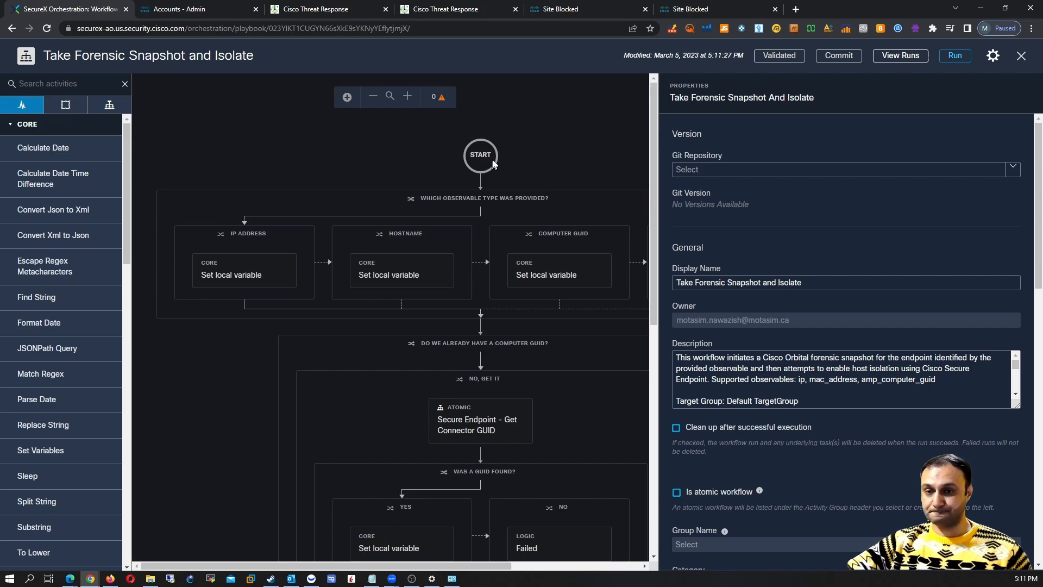
scroll(485, 172, "down", 8)
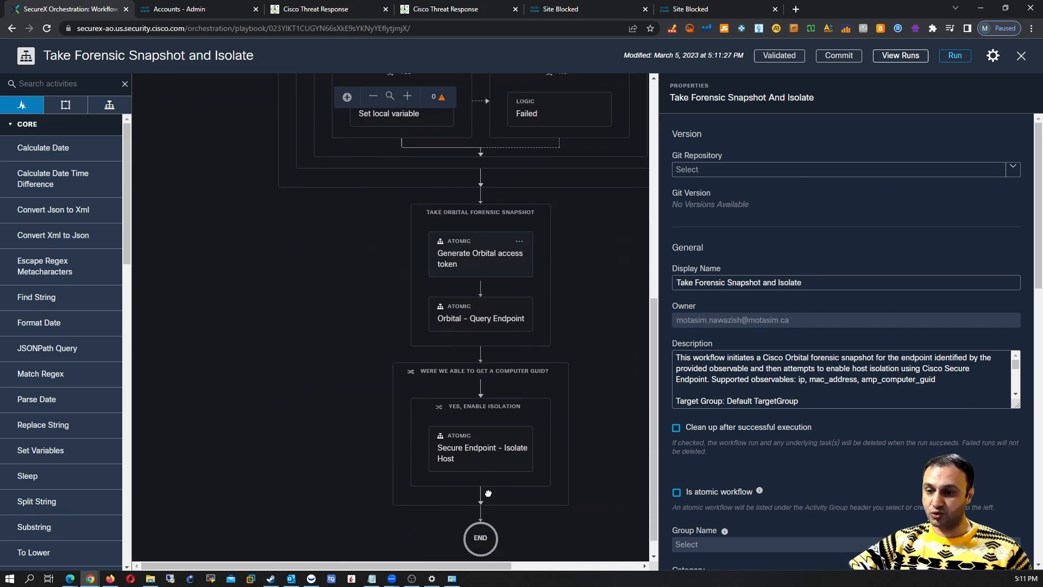
scroll(489, 537, "up", 8)
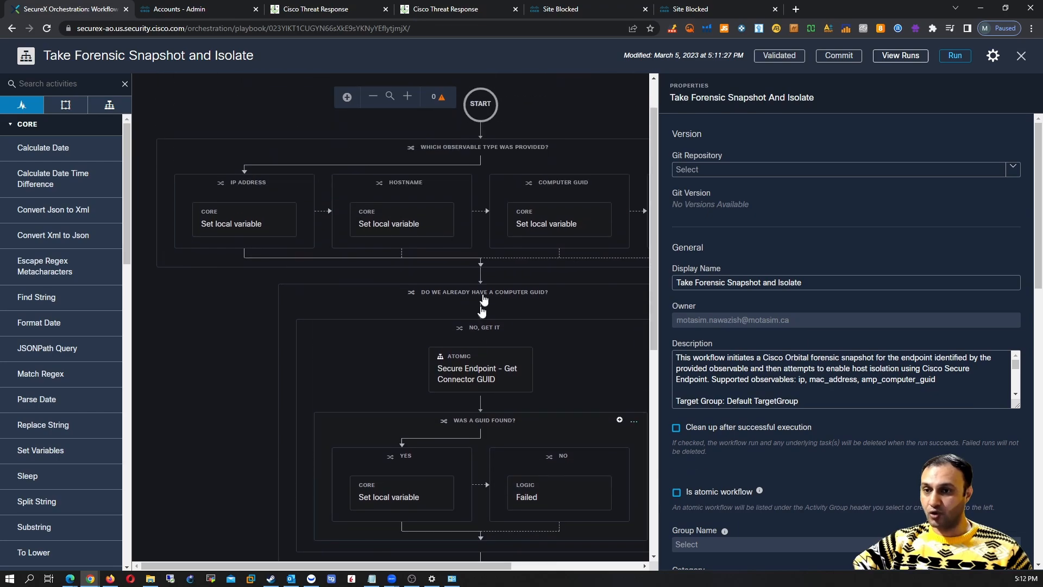
scroll(478, 461, "down", 4)
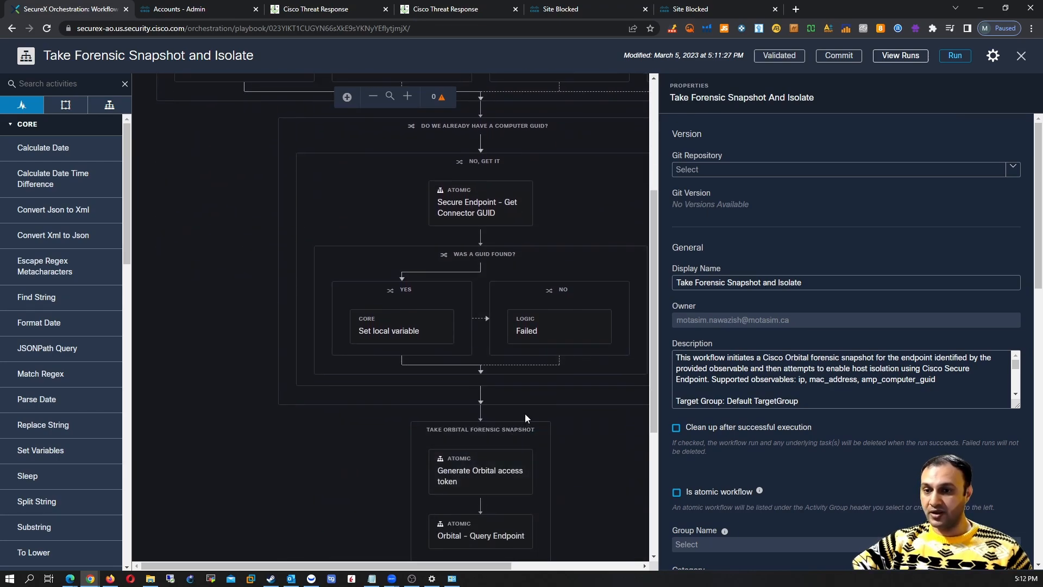
scroll(525, 413, "up", 3)
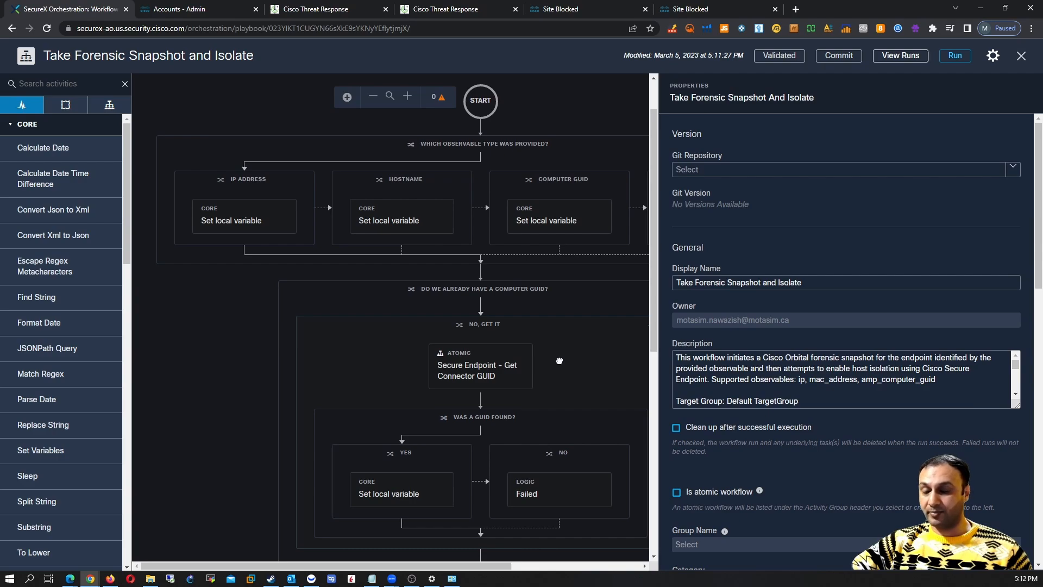
scroll(518, 385, "down", 4)
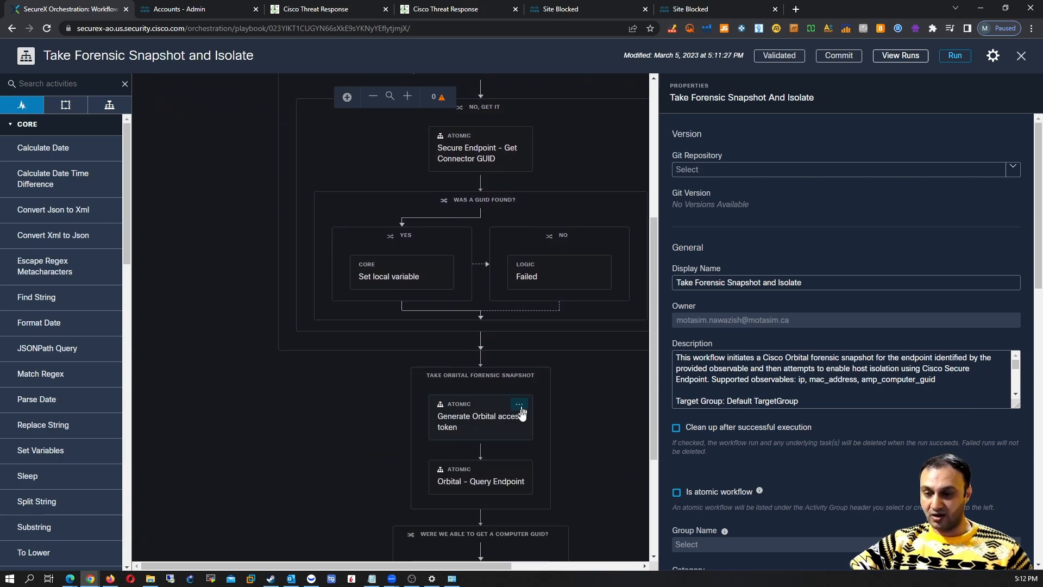
scroll(91, 184, "up", 3)
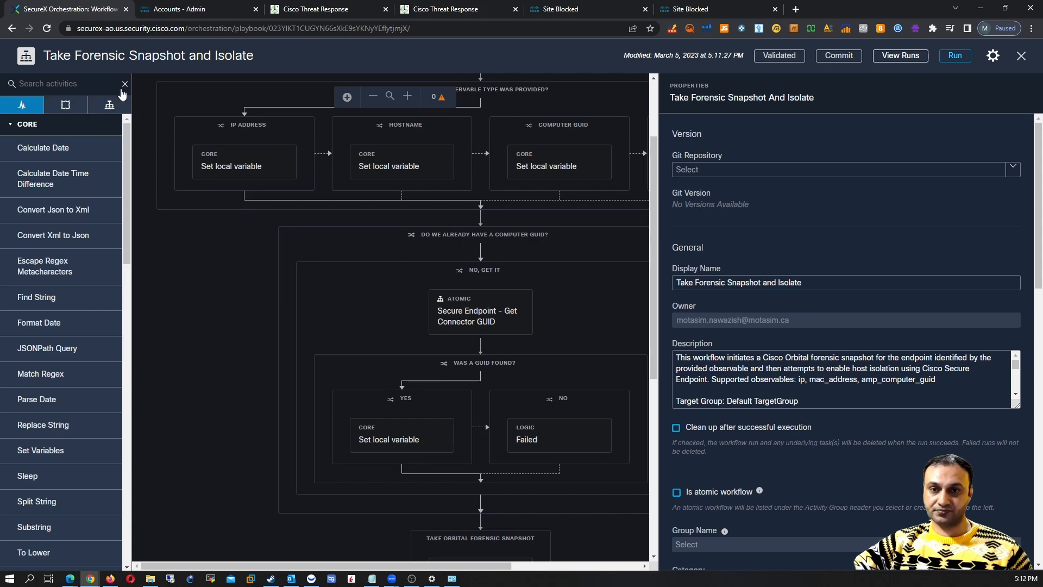
Show the other workflows available for reuse in the workflow editor, then close the workflow
left_click(111, 106)
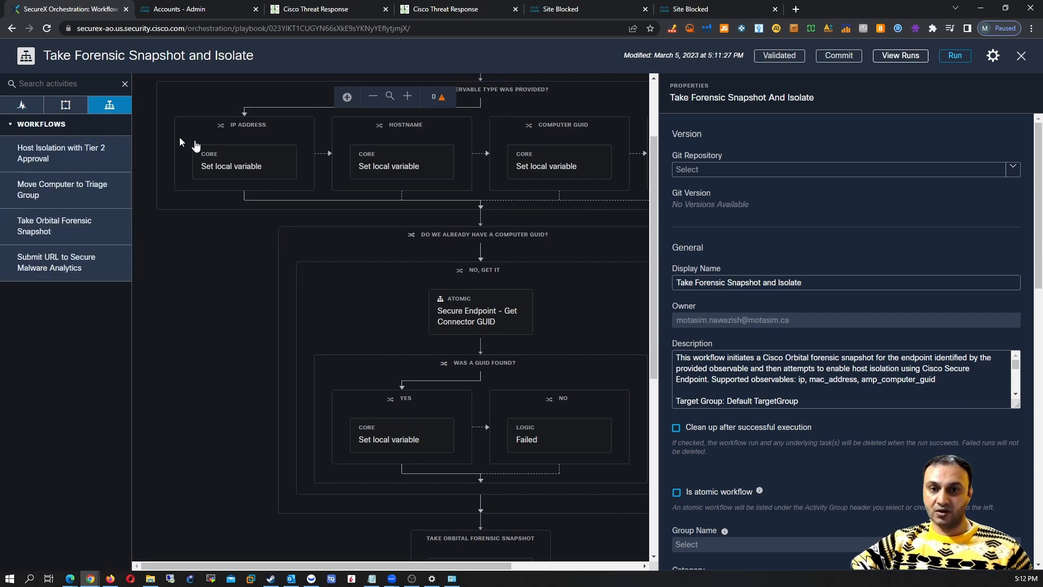
scroll(220, 232, "up", 2)
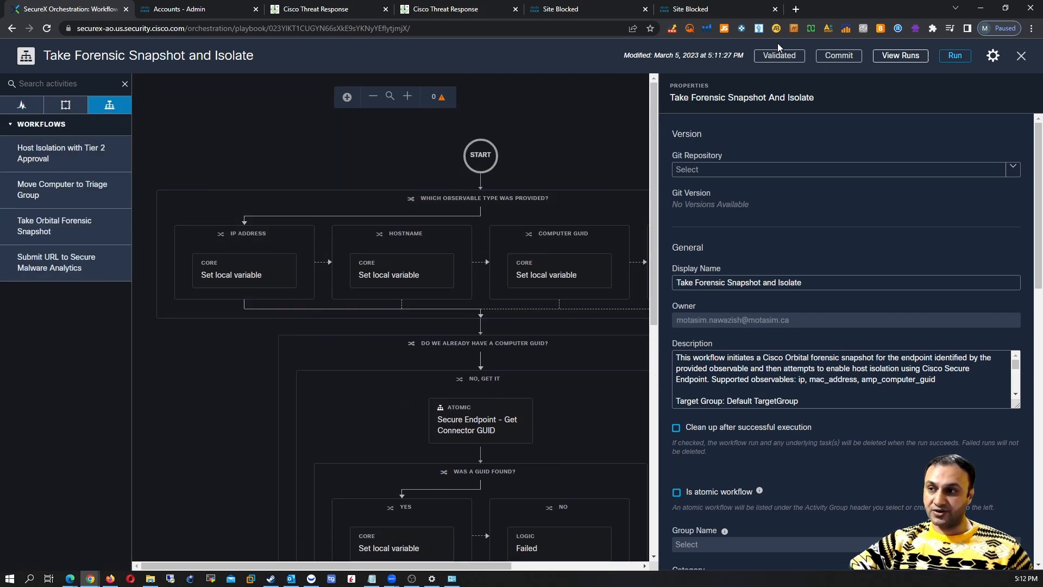
left_click(1021, 56)
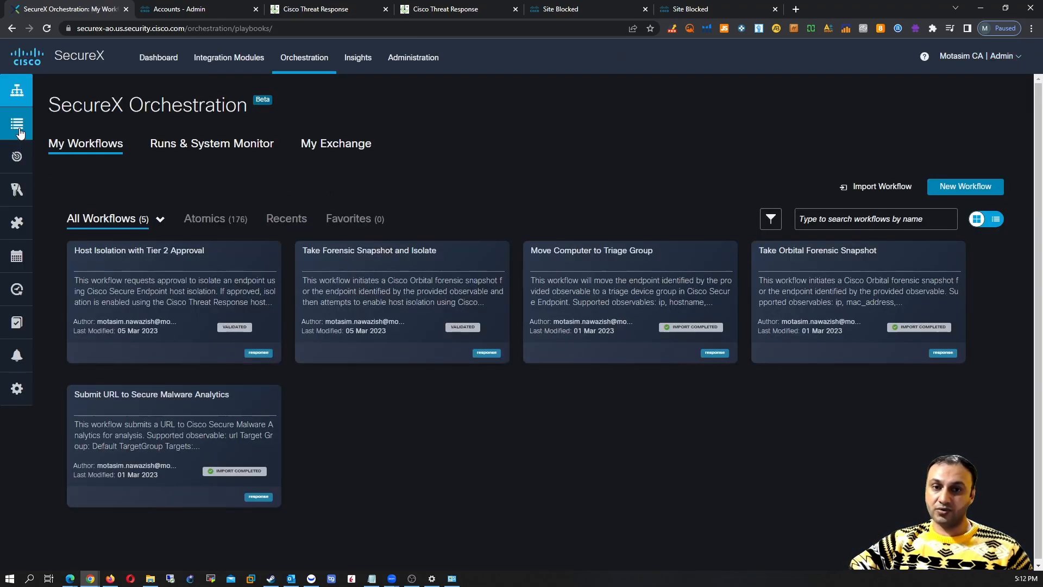
Look through the Runs, Targets, Account Keys and Variables pages of SecureX Orchestration
left_click(71, 123)
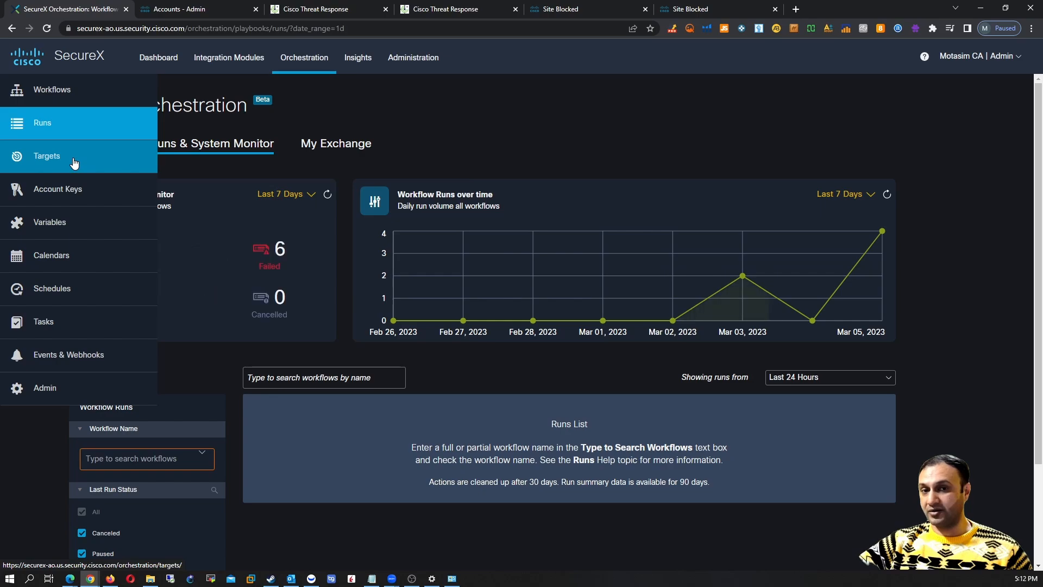
left_click(74, 162)
left_click(32, 206)
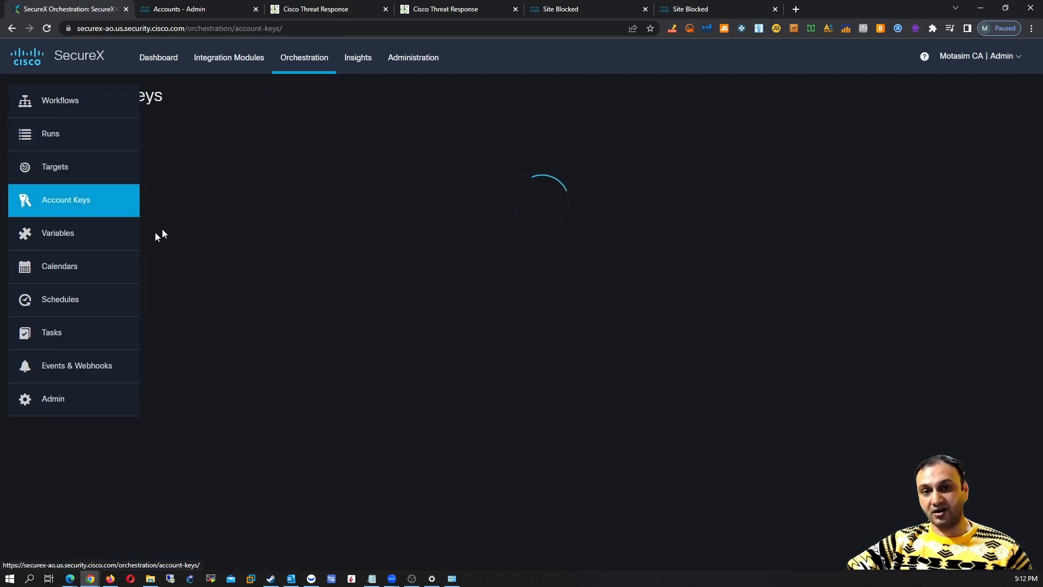
left_click(38, 237)
mouse_move(103, 269)
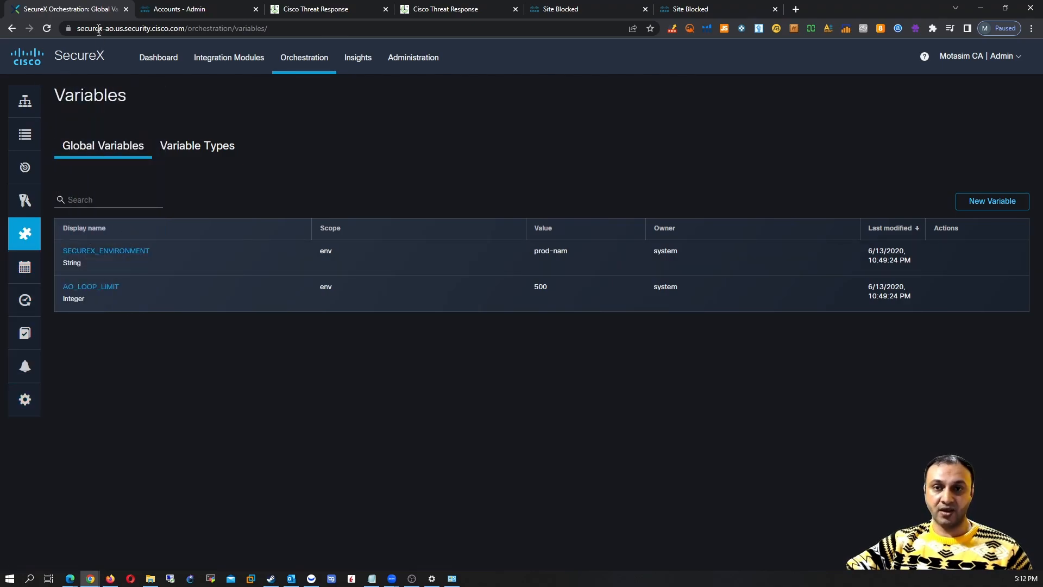
Return to Umbrella and review the remaining response actions for mms.cnn.com, including Block this domain
left_click(185, 8)
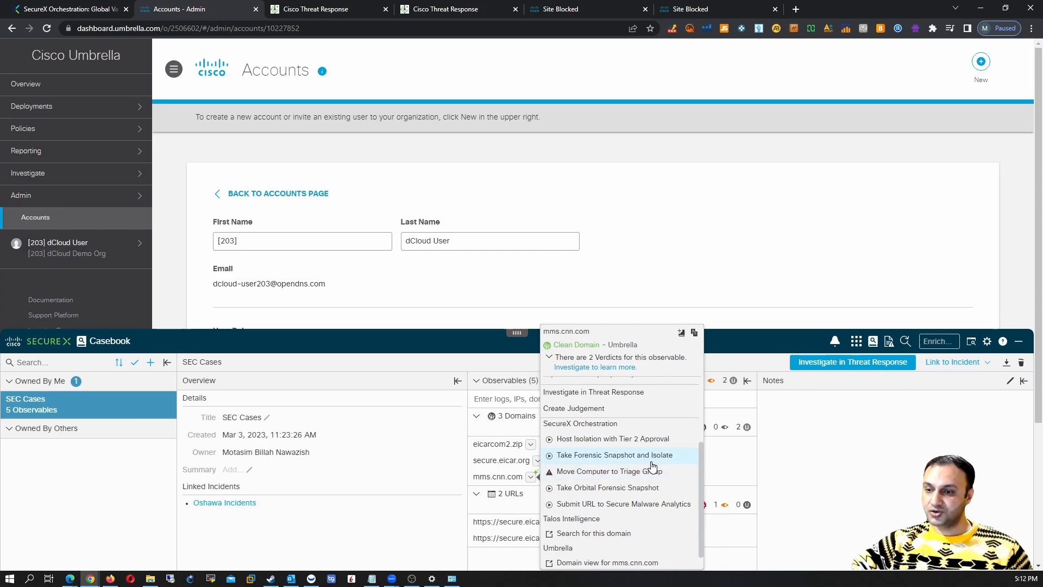
scroll(636, 489, "down", 1)
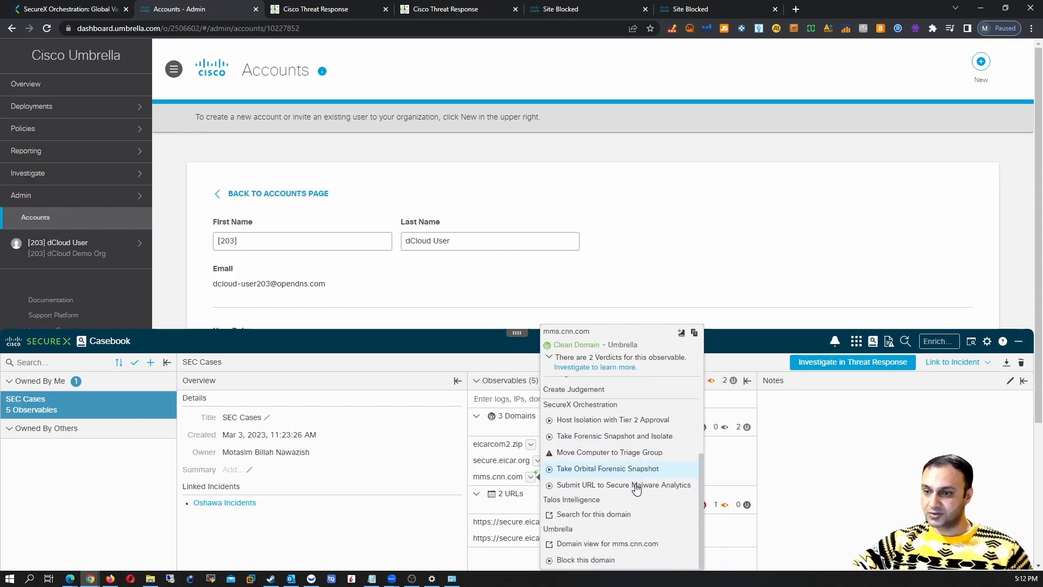
scroll(637, 488, "down", 1)
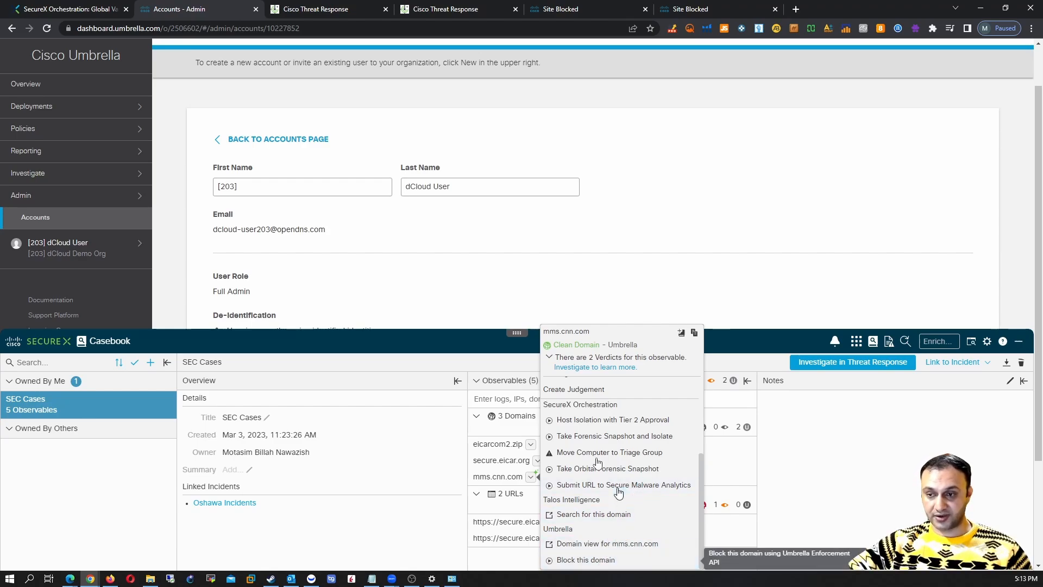
Fill in a new judgement for mms.cnn.com with disposition Malicious, expiration in days, TLP Red and reason "sdfas"
left_click(587, 390)
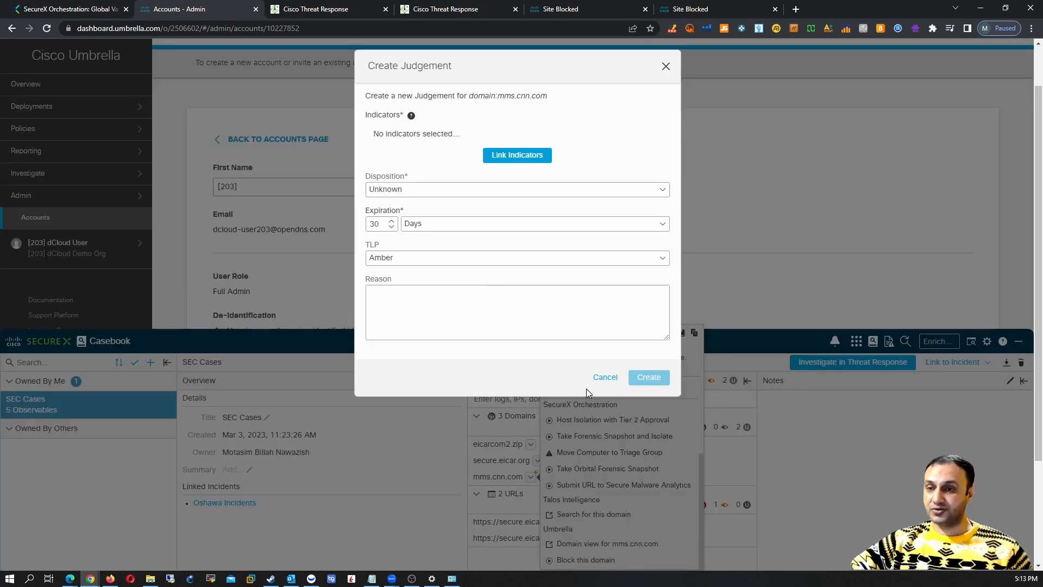
left_click(451, 191)
left_click(444, 223)
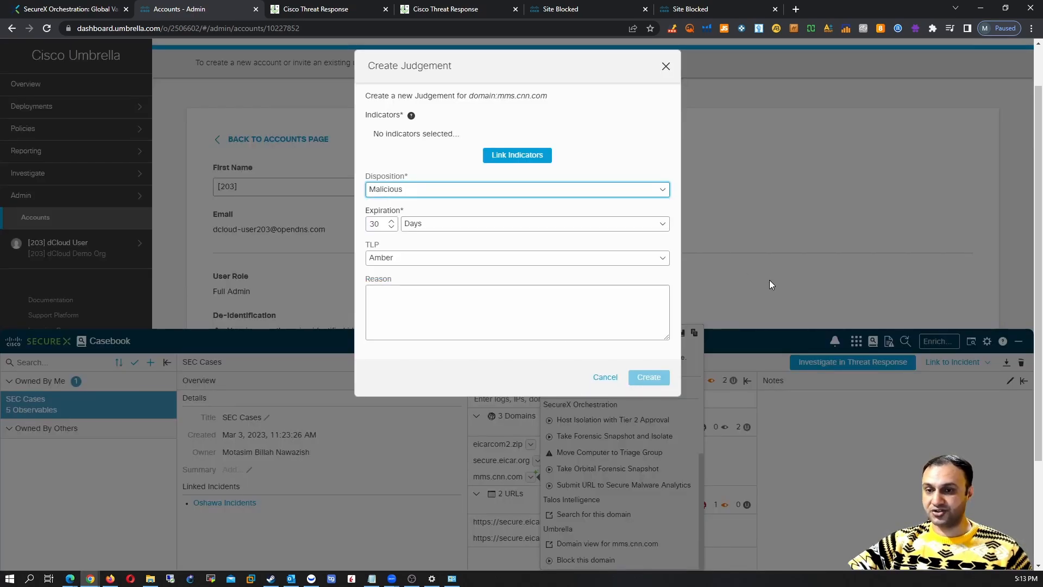
left_click(482, 229)
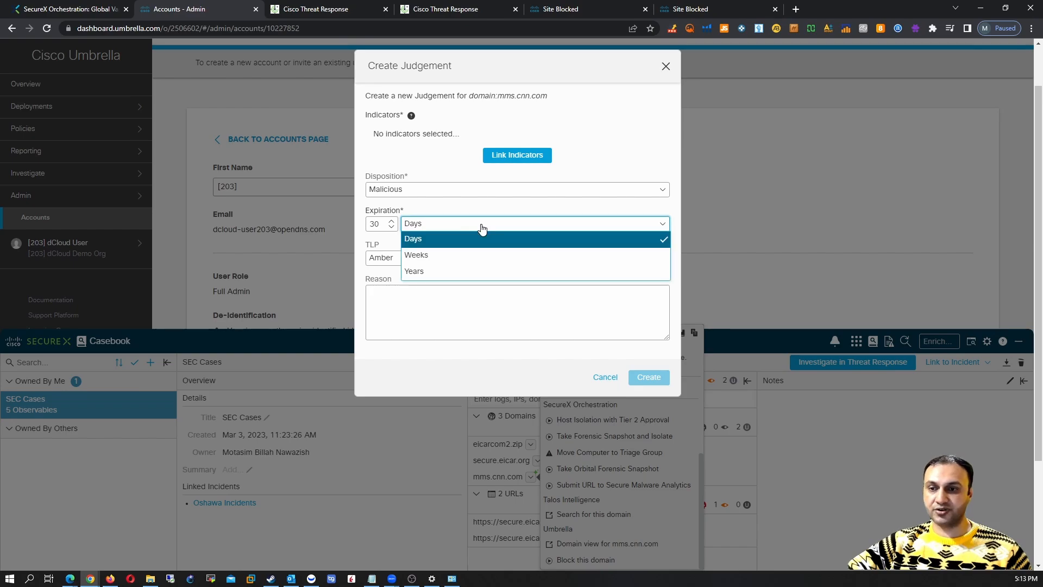
left_click(480, 237)
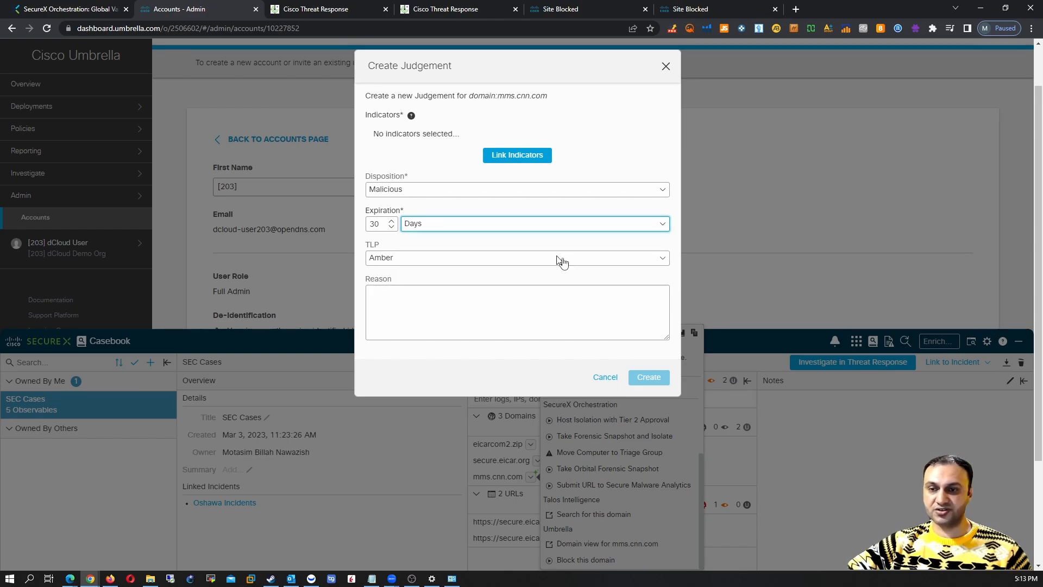
left_click(507, 263)
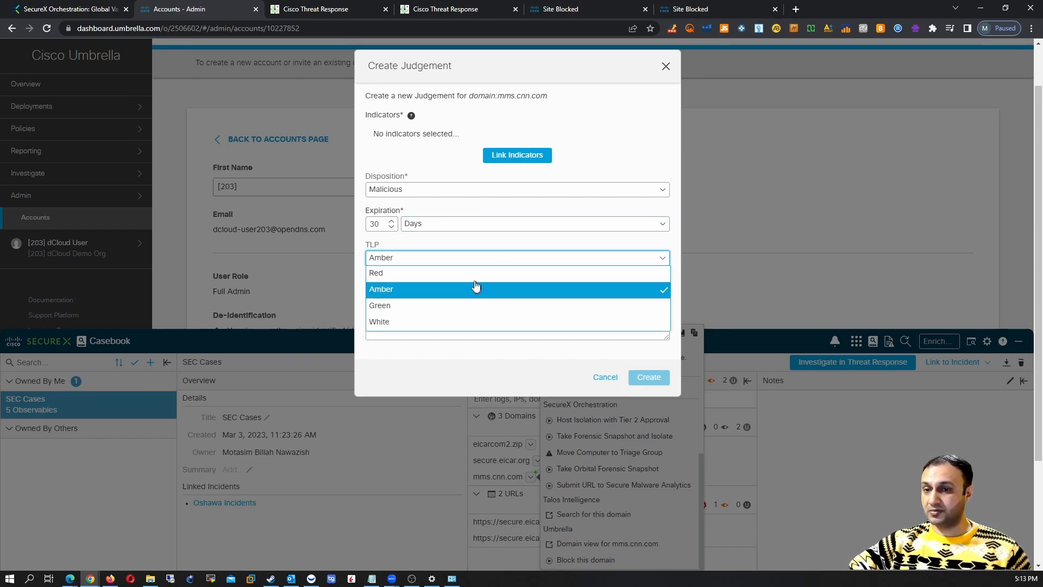
left_click(481, 273)
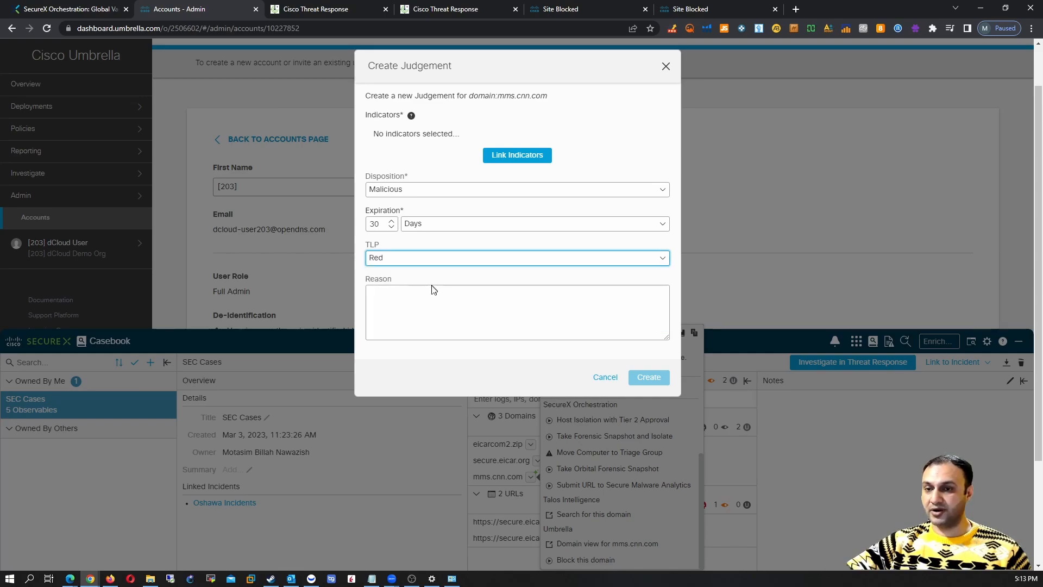
left_click(466, 288)
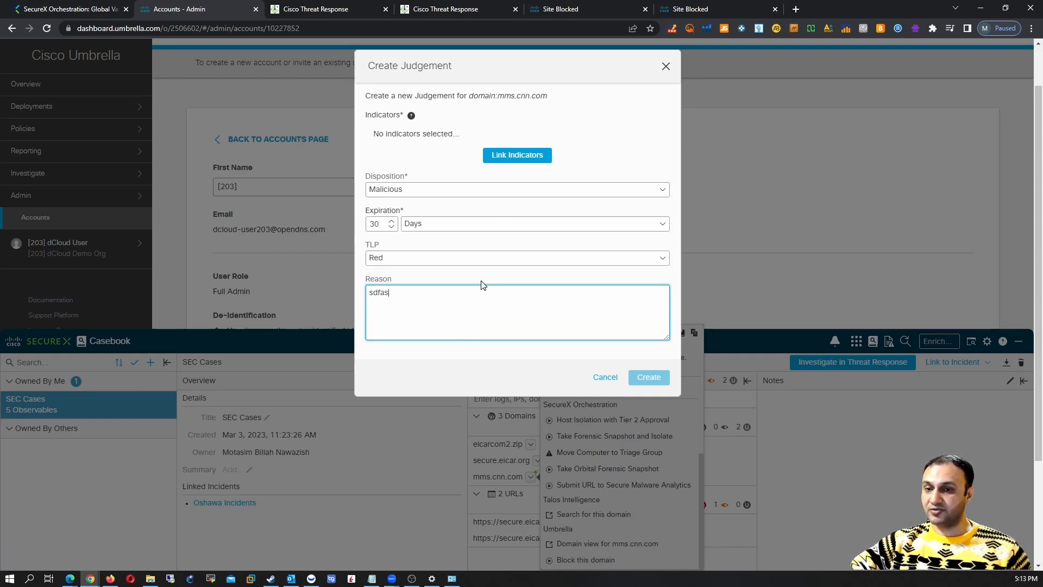
Check which indicators can be linked to the judgement, then return to the judgement form without selecting any
left_click(511, 156)
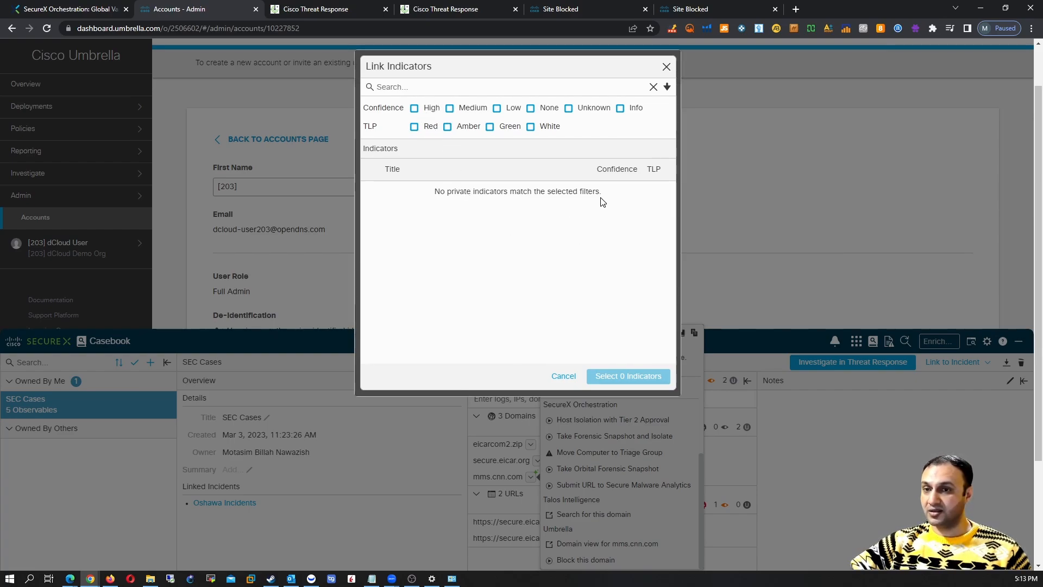
left_click(561, 380)
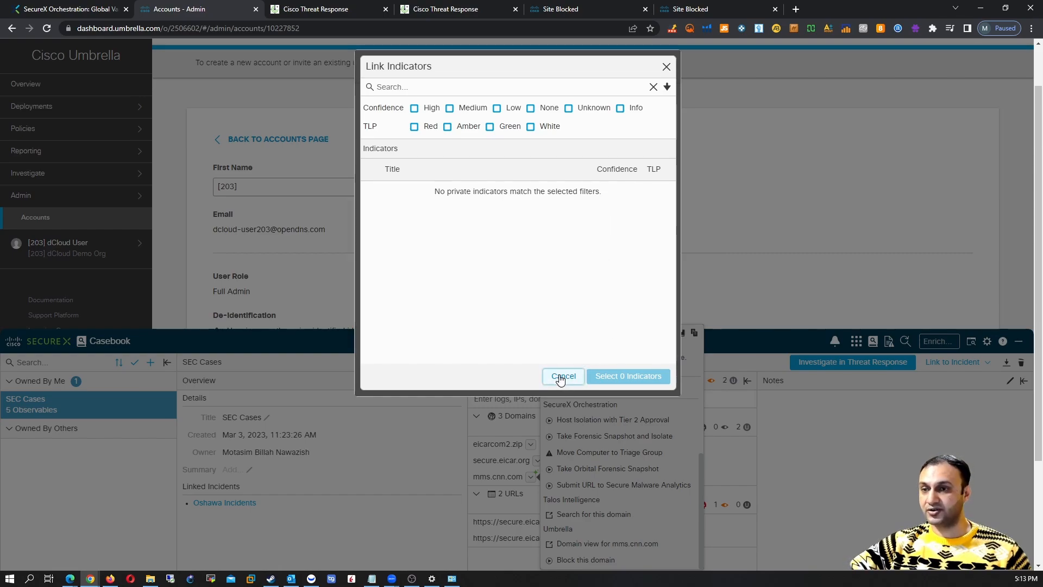
left_click(560, 380)
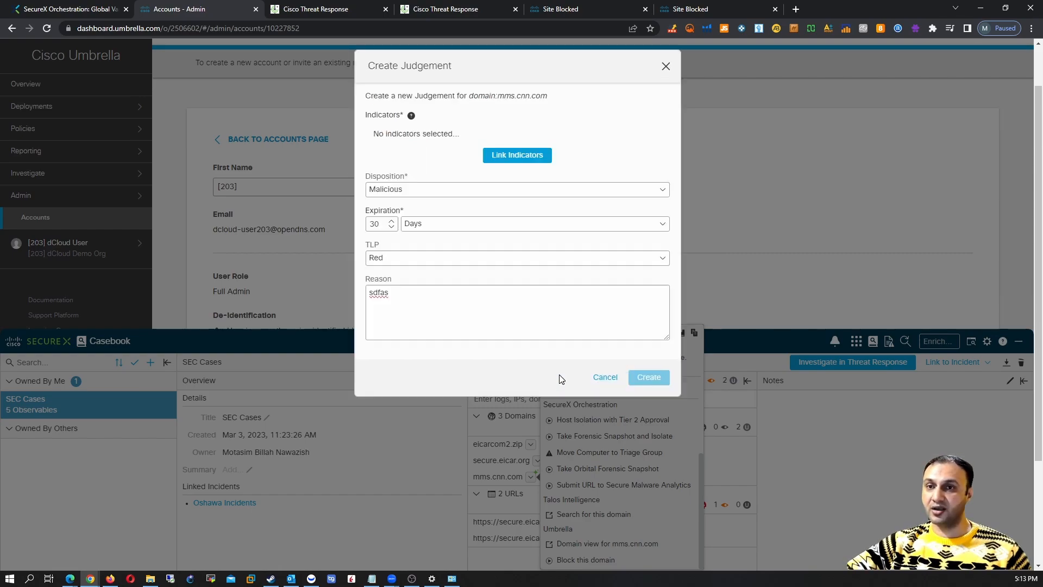
Discard the unfinished judgement for mms.cnn.com and minimize the casebook
left_click(603, 377)
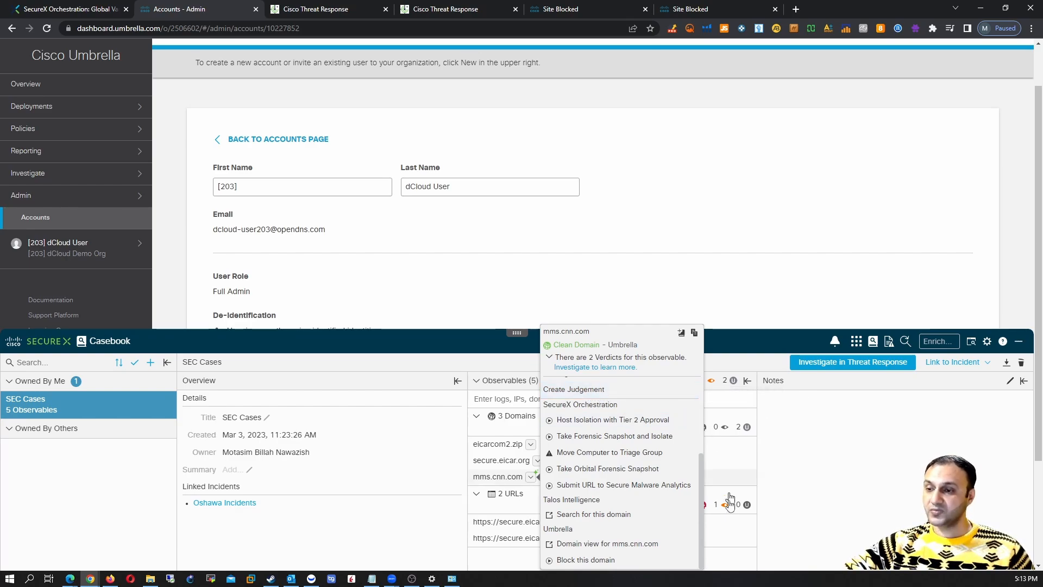
scroll(656, 510, "up", 1)
scroll(656, 510, "up", 5)
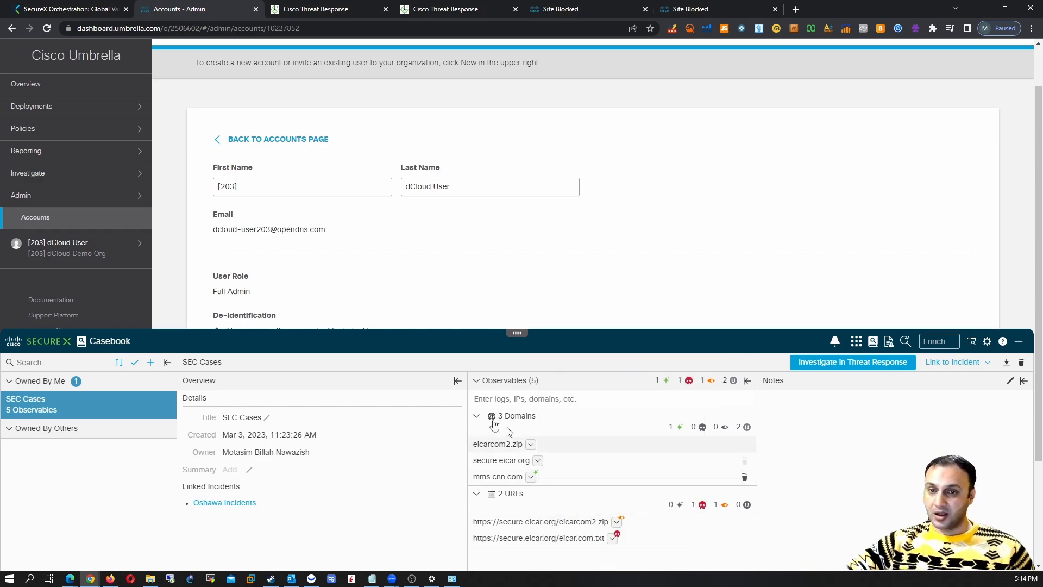
left_click(1018, 341)
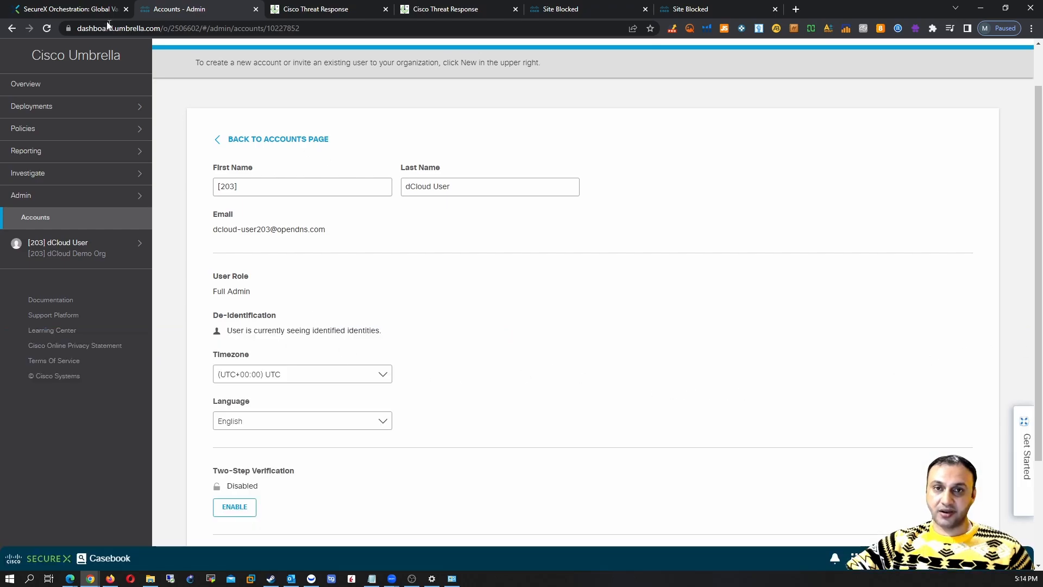
Switch to the SecureX dashboard and examine the Umbrella tiles, from security blocks by category to the Request Summary
left_click(70, 9)
left_click(157, 64)
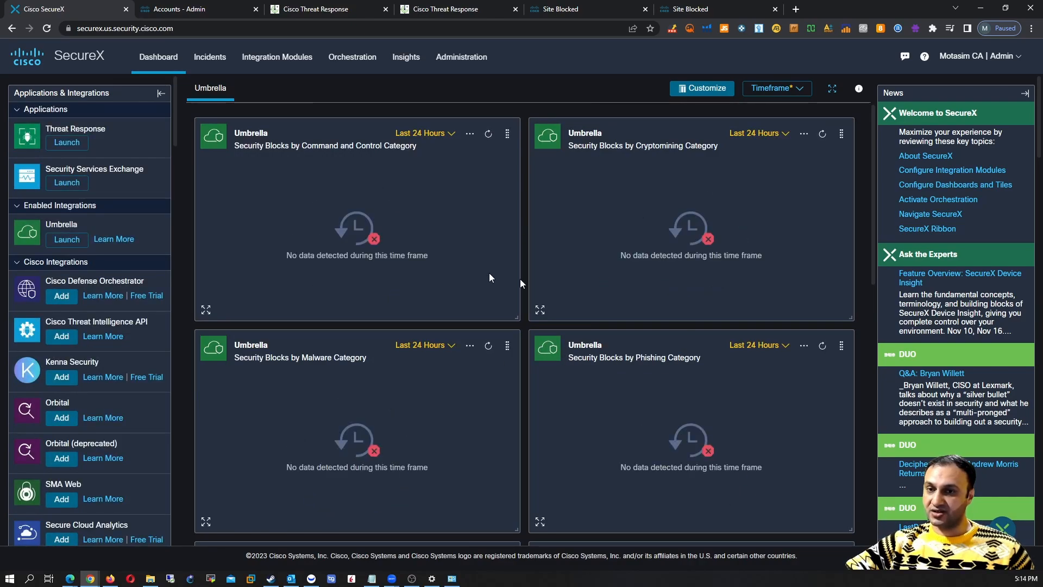
scroll(596, 319, "down", 1)
scroll(597, 347, "down", 2)
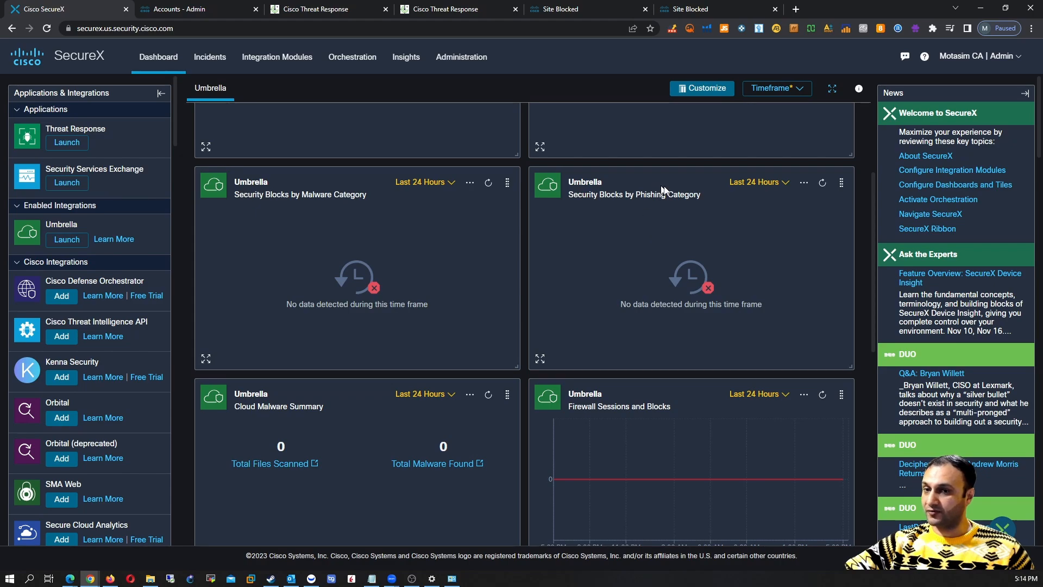
scroll(631, 340, "down", 5)
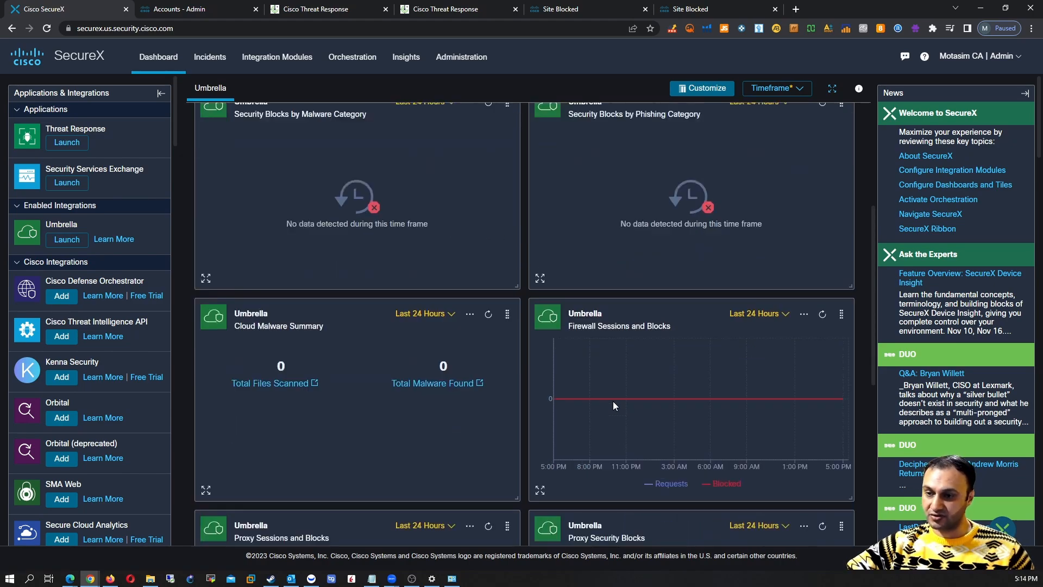
scroll(635, 369, "down", 2)
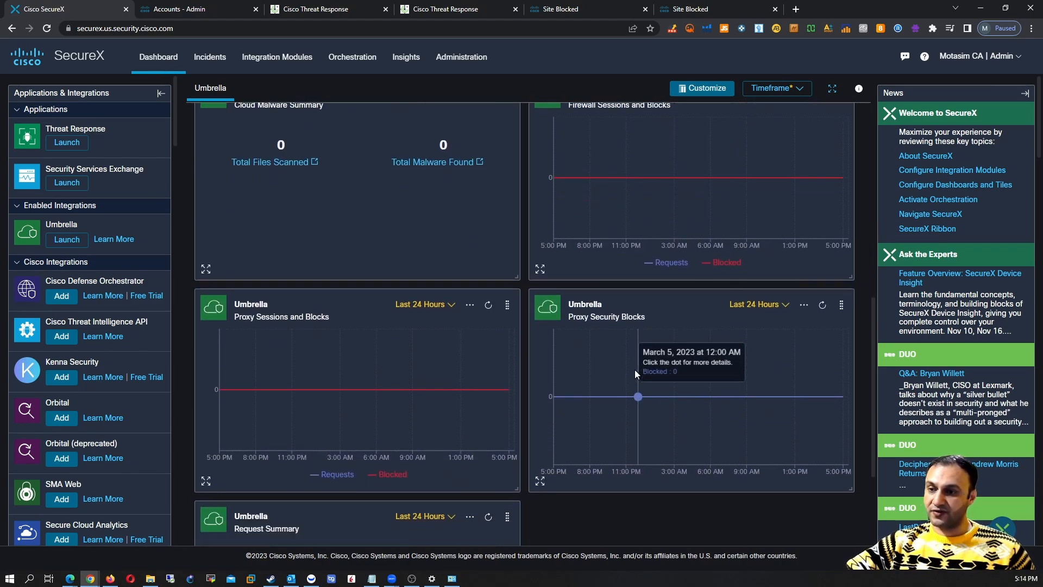
scroll(646, 354, "down", 1)
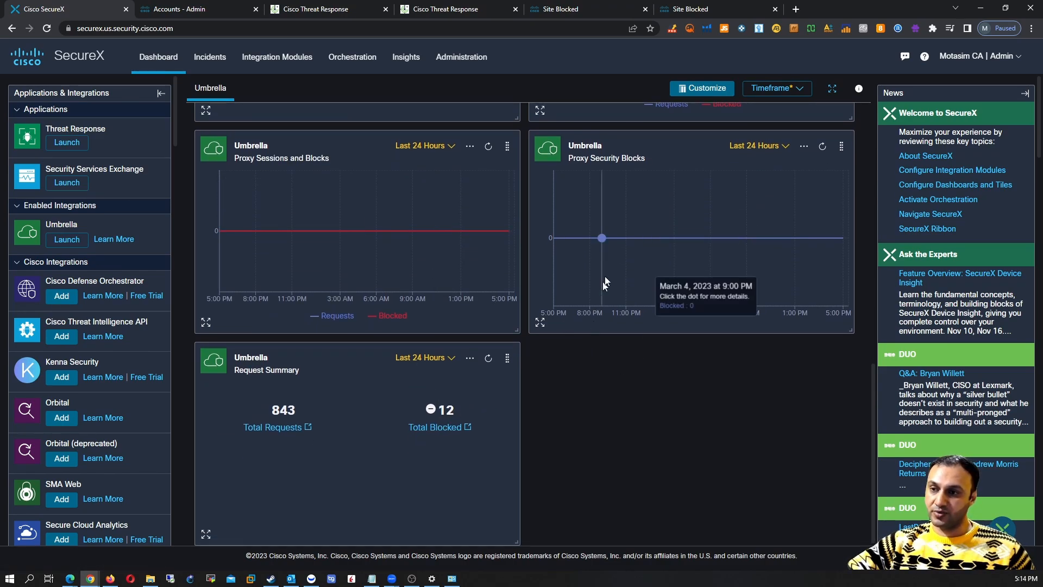
scroll(562, 269, "up", 4)
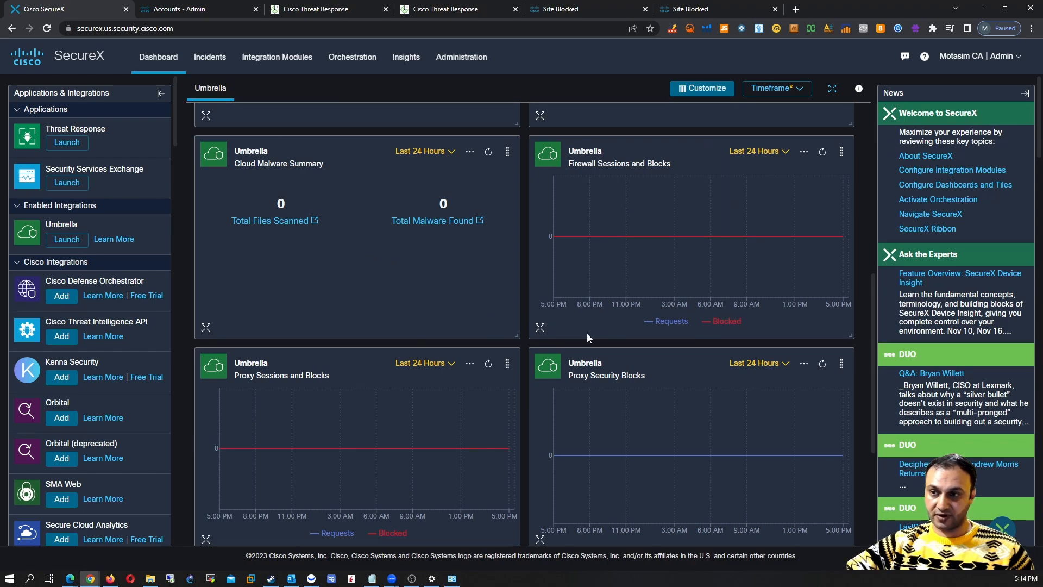
scroll(587, 333, "down", 4)
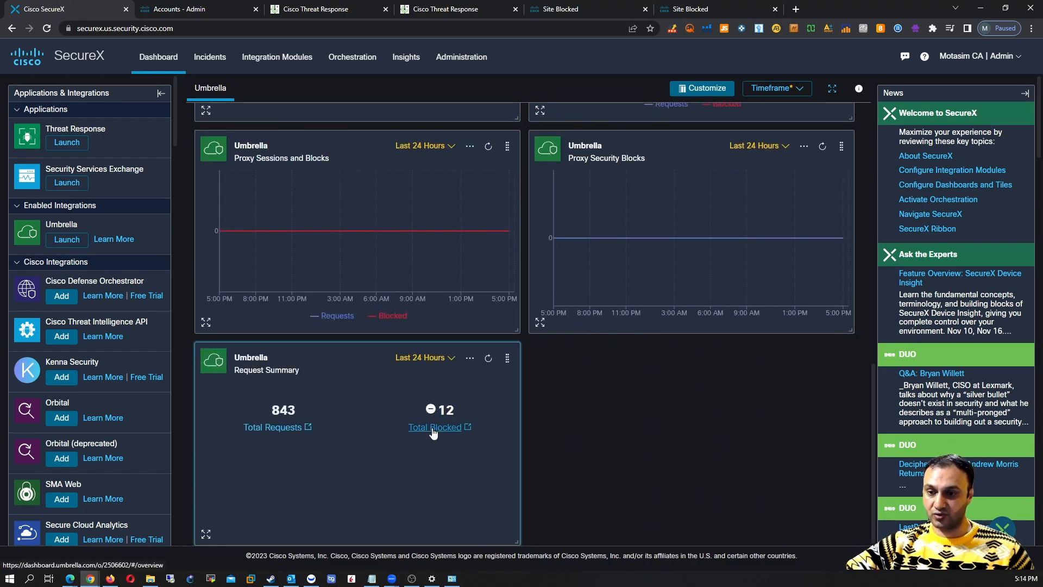
Open the total blocked requests from the Request Summary tile in Umbrella, and bring the existing Accounts tab to the Overview page too
left_click(433, 429)
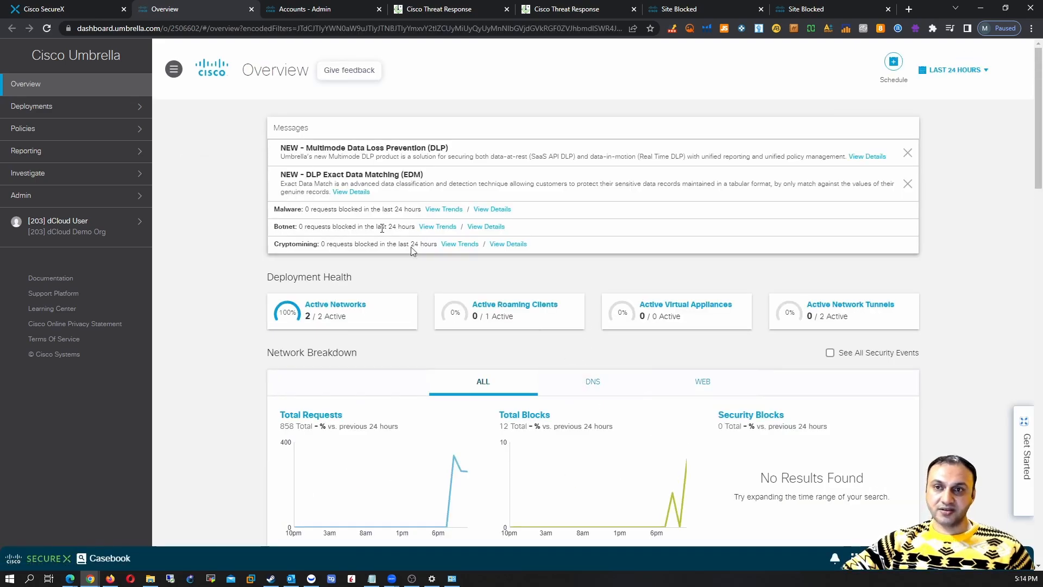
left_click(120, 7)
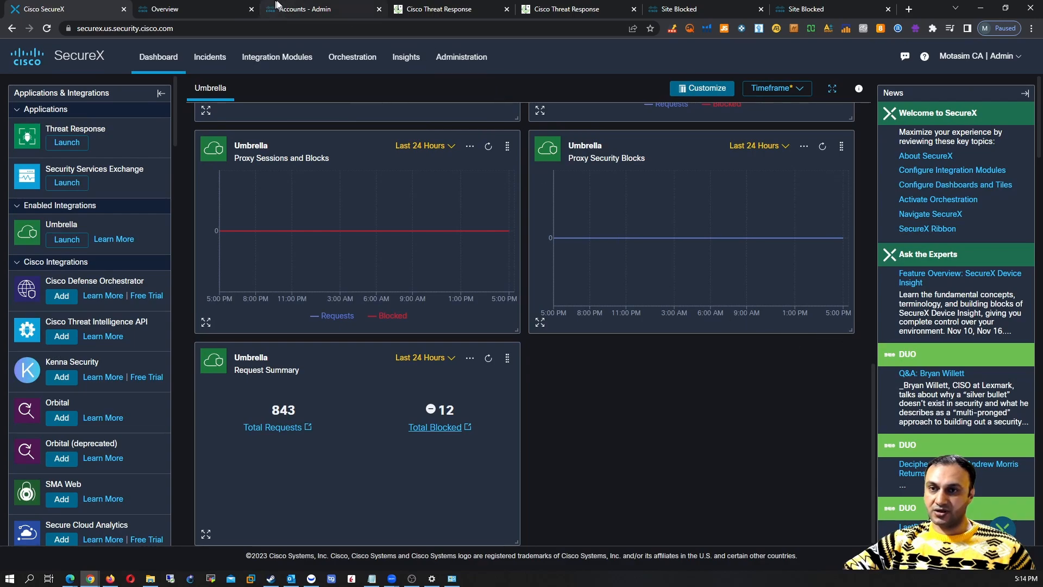
left_click(296, 8)
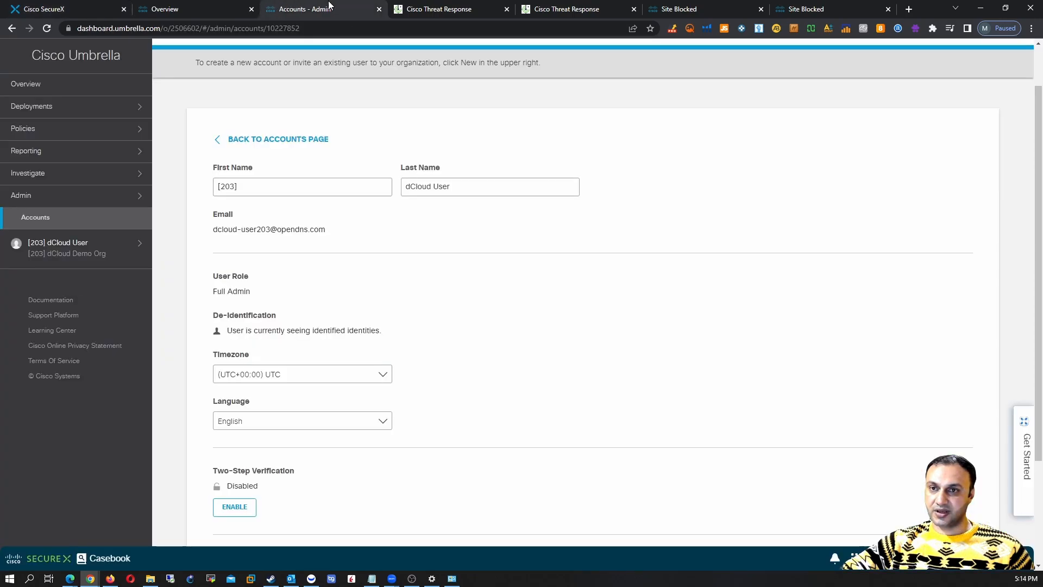
left_click(84, 89)
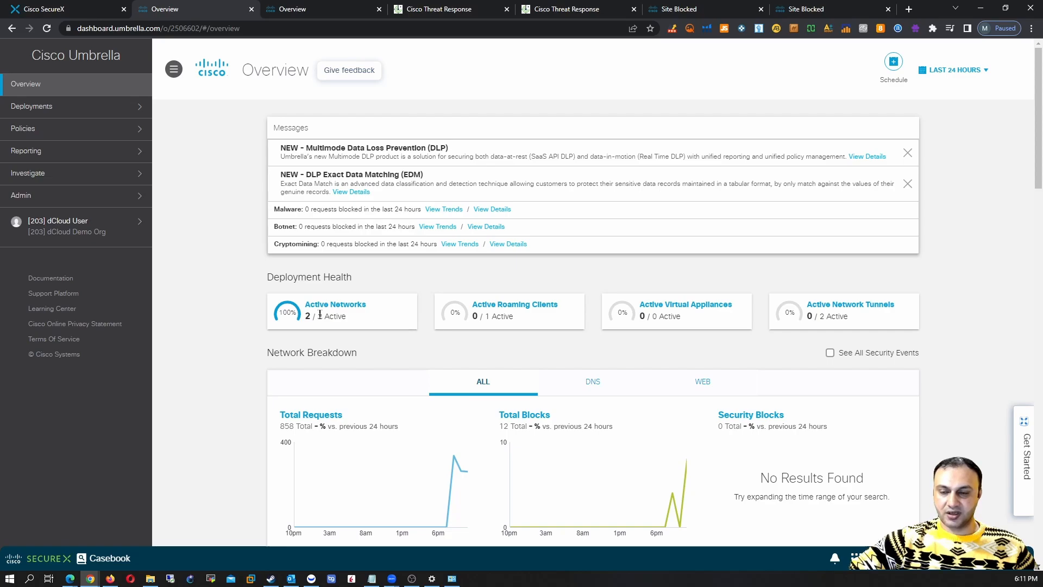
Open the list of networks under Umbrella's core identity deployments
left_click(97, 109)
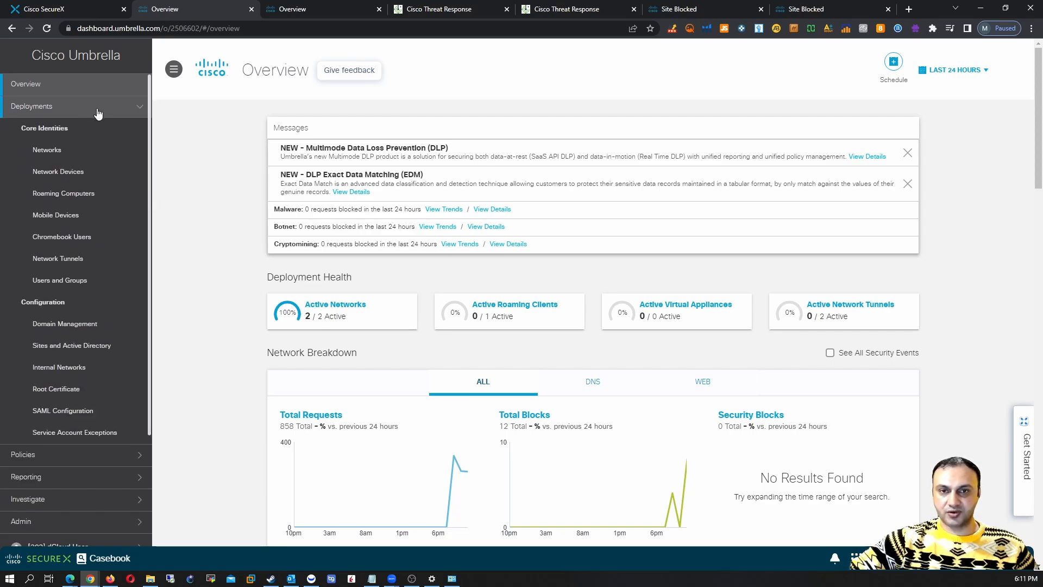
left_click(59, 155)
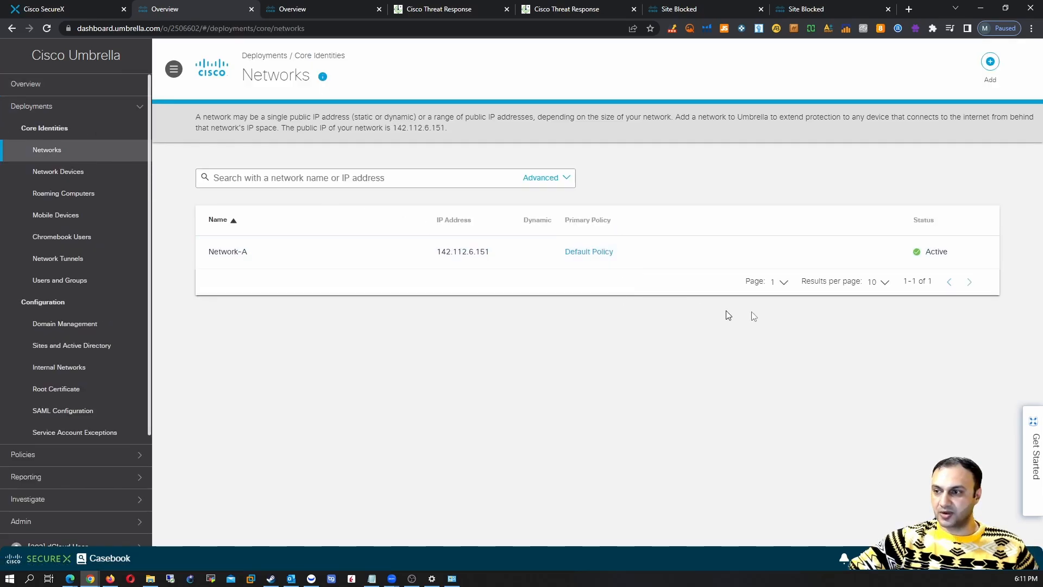